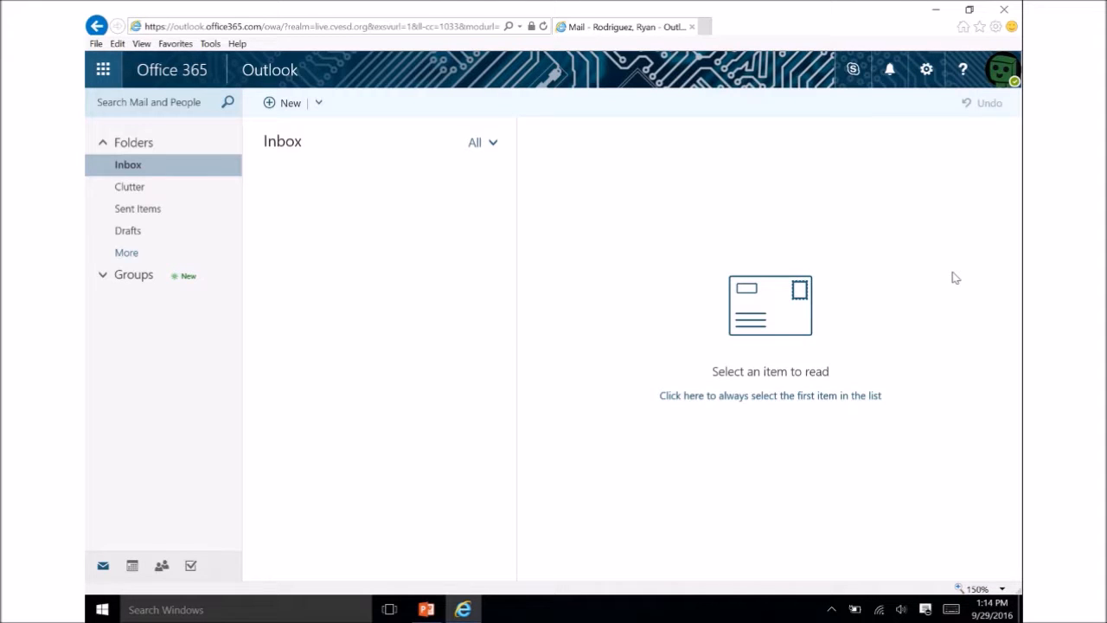
Open Sway from the Office 365 apps, get started and dismiss the tutorial pop-up
{"action": "left_click", "coordinate": [104, 70]}
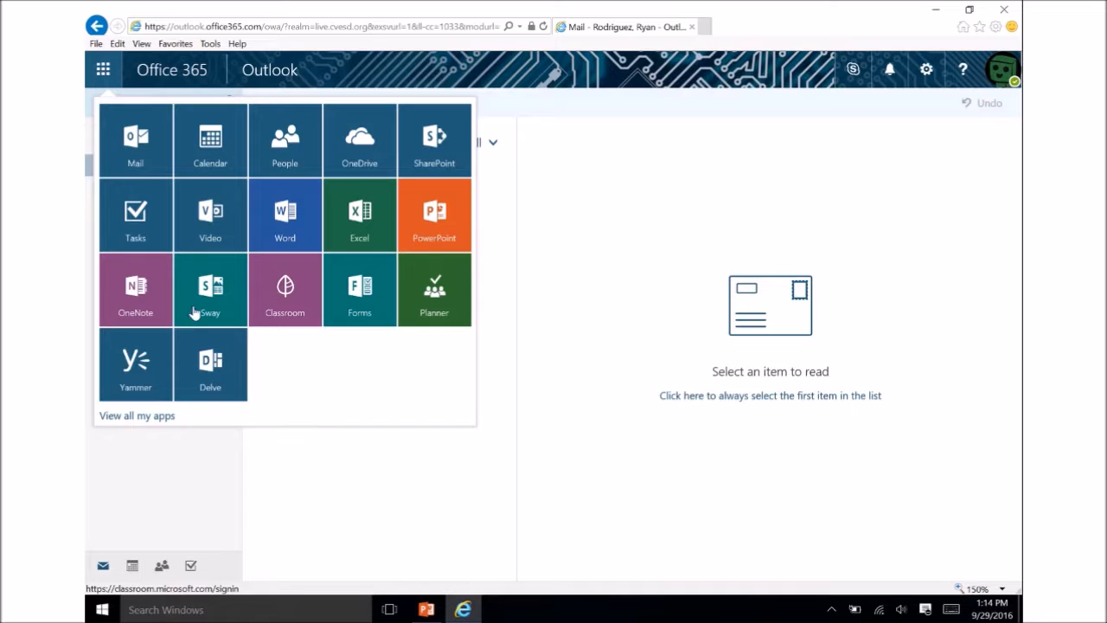
{"action": "left_click", "coordinate": [227, 309]}
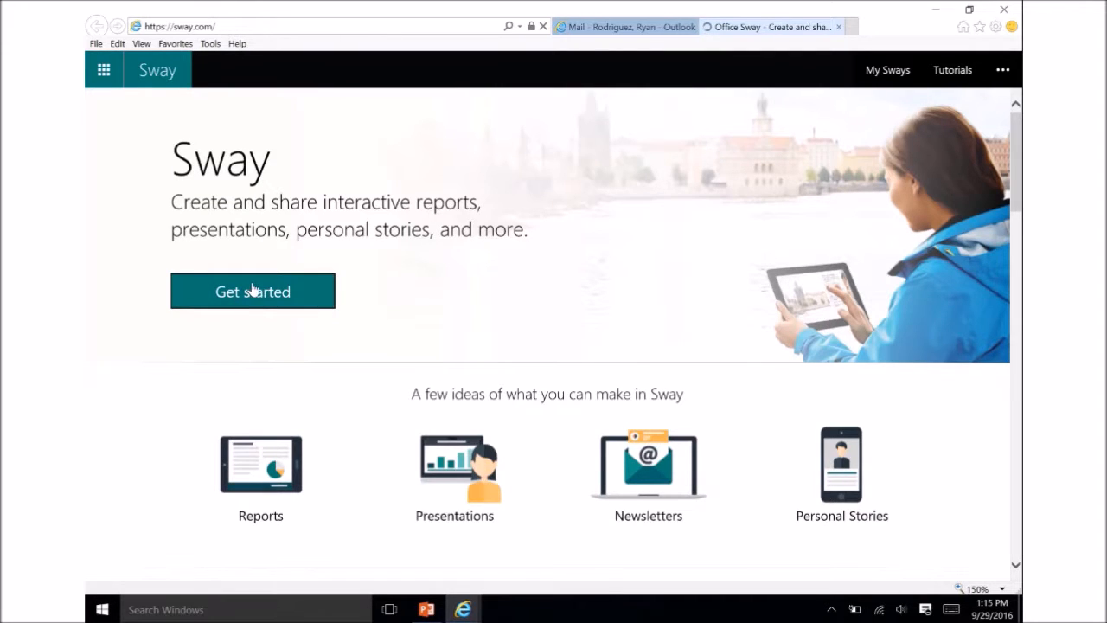
{"action": "left_click", "coordinate": [252, 299]}
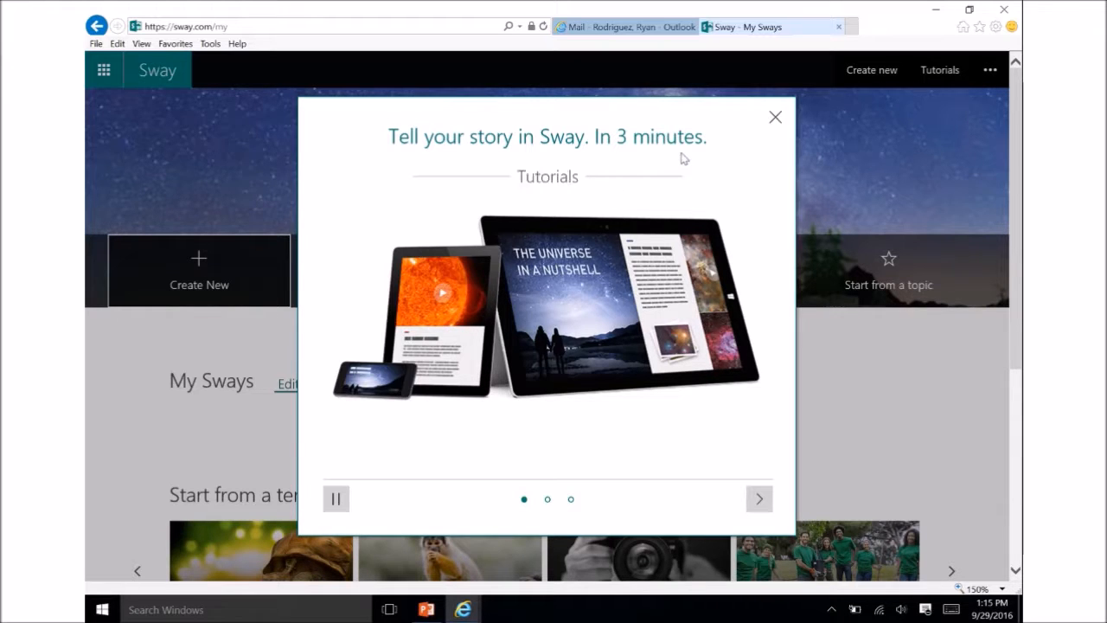
{"action": "left_click", "coordinate": [775, 118]}
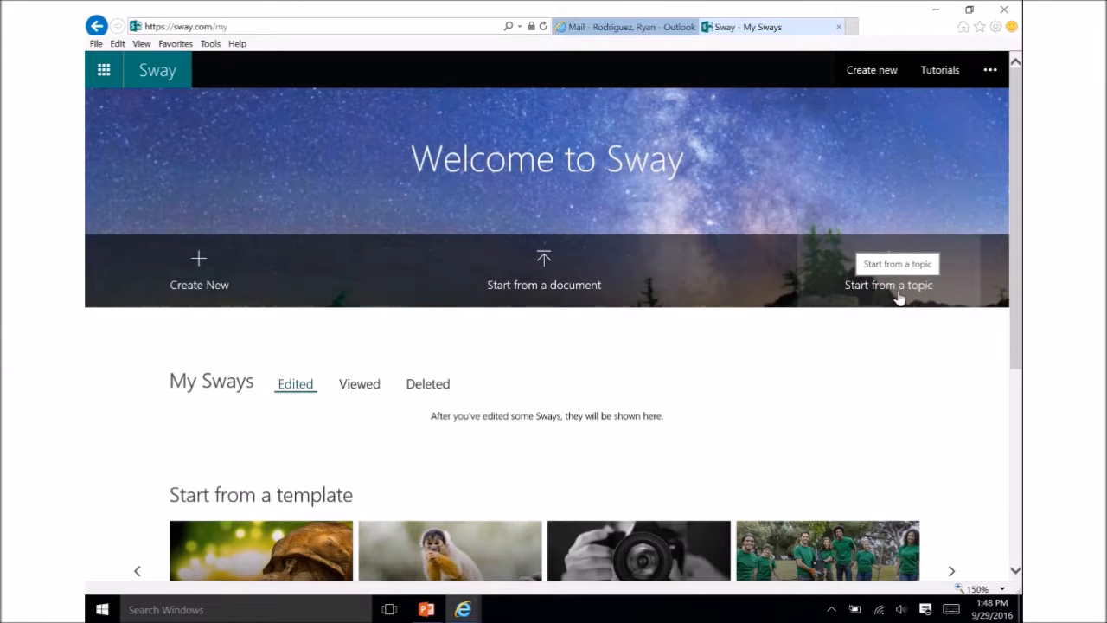
Create a new blank Sway from the Welcome to Sway page
{"action": "scroll", "coordinate": [794, 436], "scroll_direction": "down", "scroll_amount": 1}
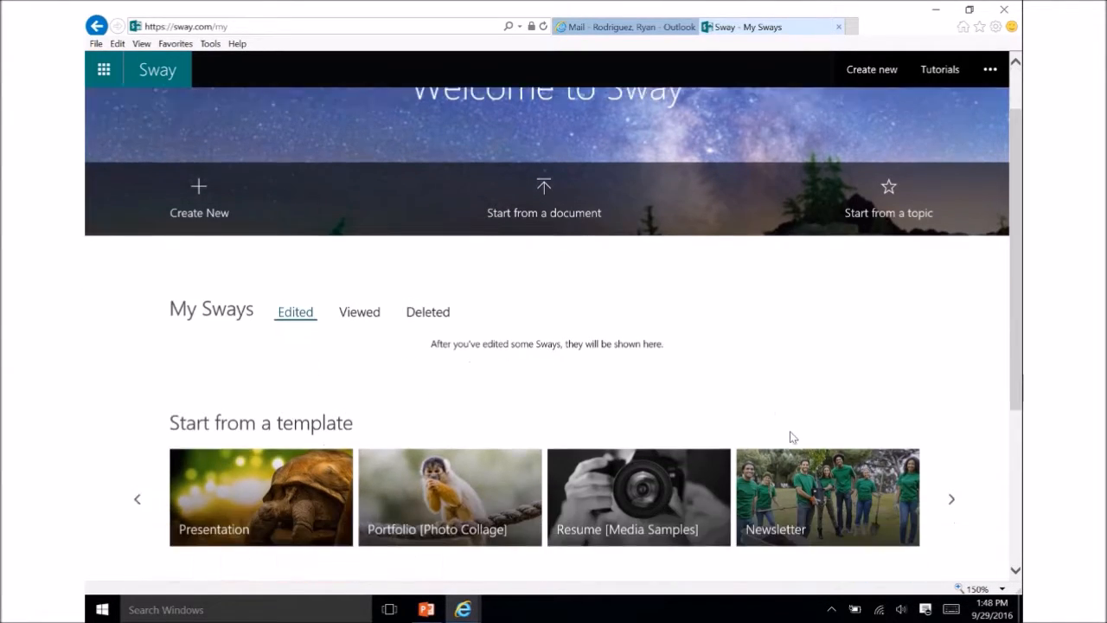
{"action": "scroll", "coordinate": [794, 436], "scroll_direction": "down", "scroll_amount": 3}
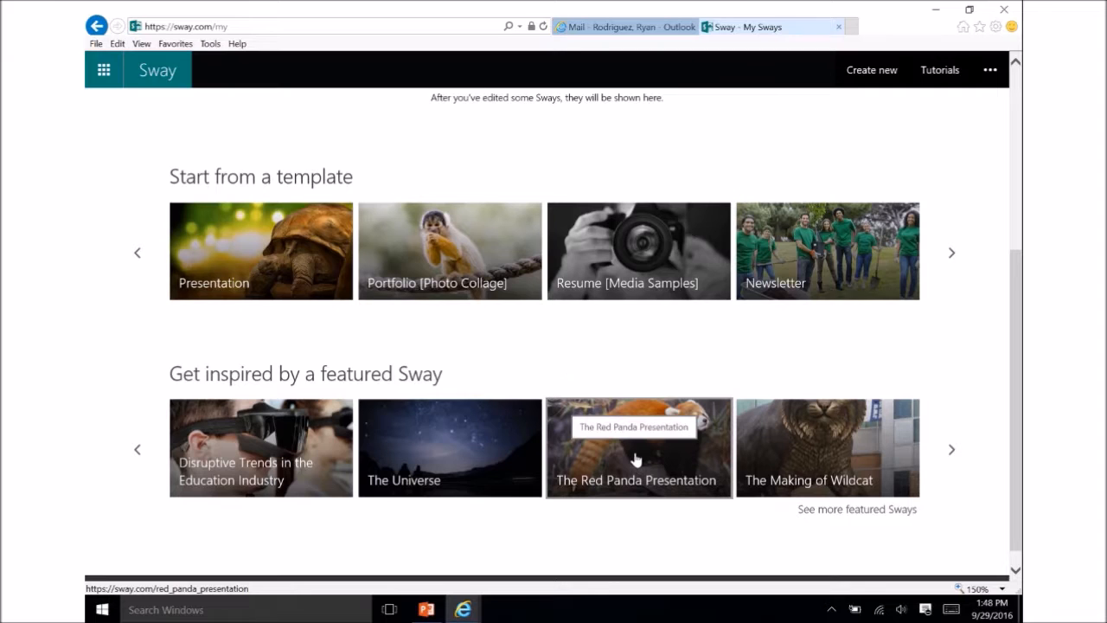
{"action": "scroll", "coordinate": [637, 456], "scroll_direction": "up", "scroll_amount": 4}
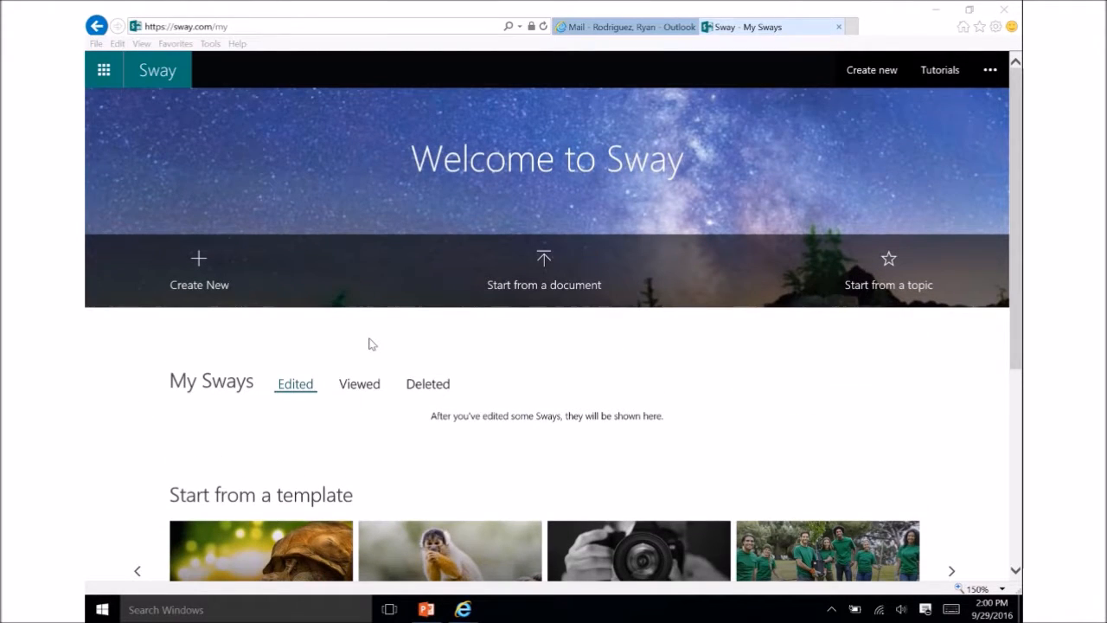
{"action": "left_click", "coordinate": [372, 345]}
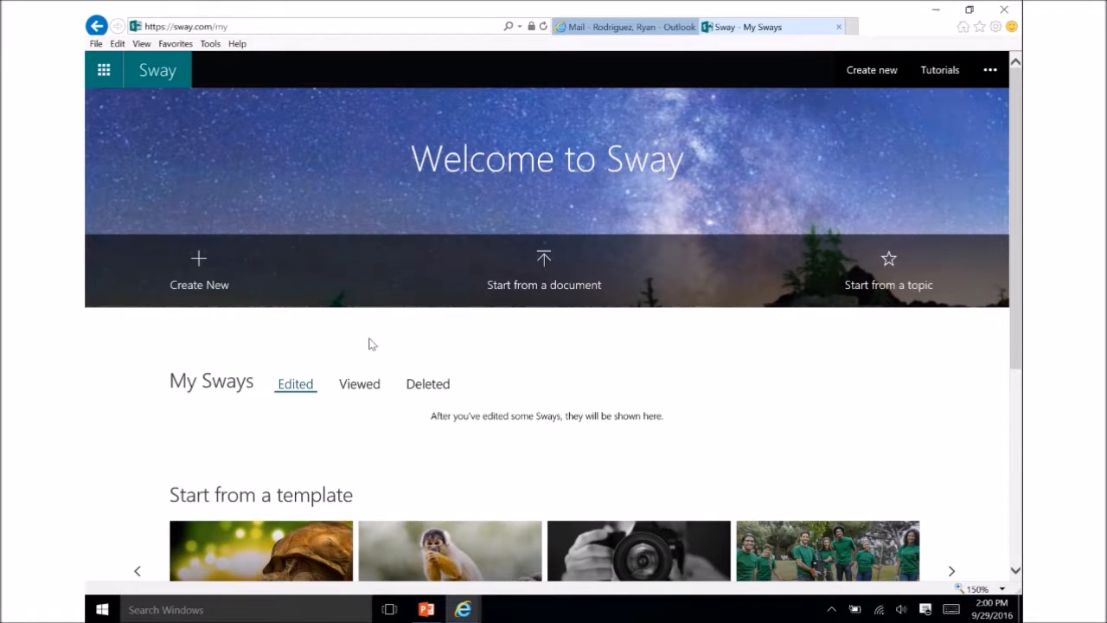
{"action": "left_click", "coordinate": [210, 287]}
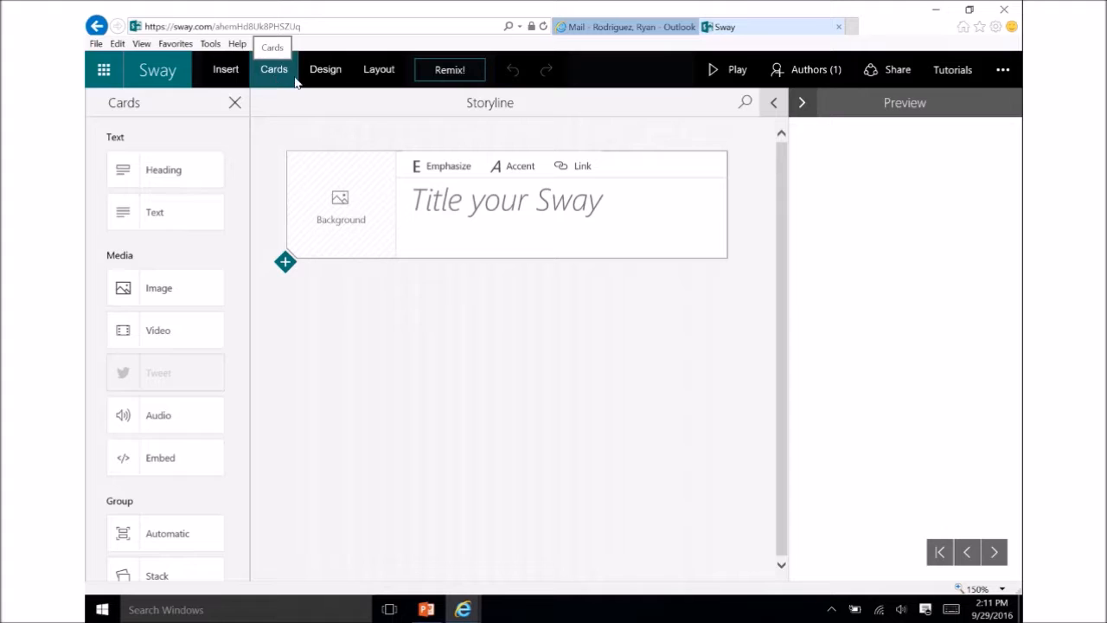
Review the available design styles and layout options, and return to the list of cards
{"action": "left_click", "coordinate": [326, 74]}
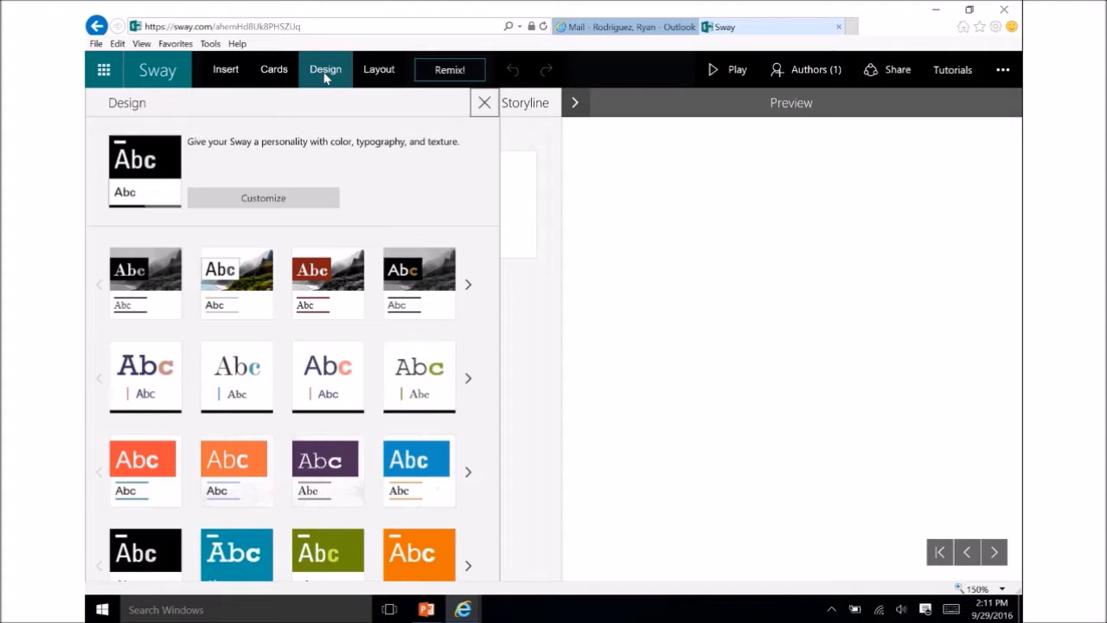
{"action": "left_click", "coordinate": [376, 71]}
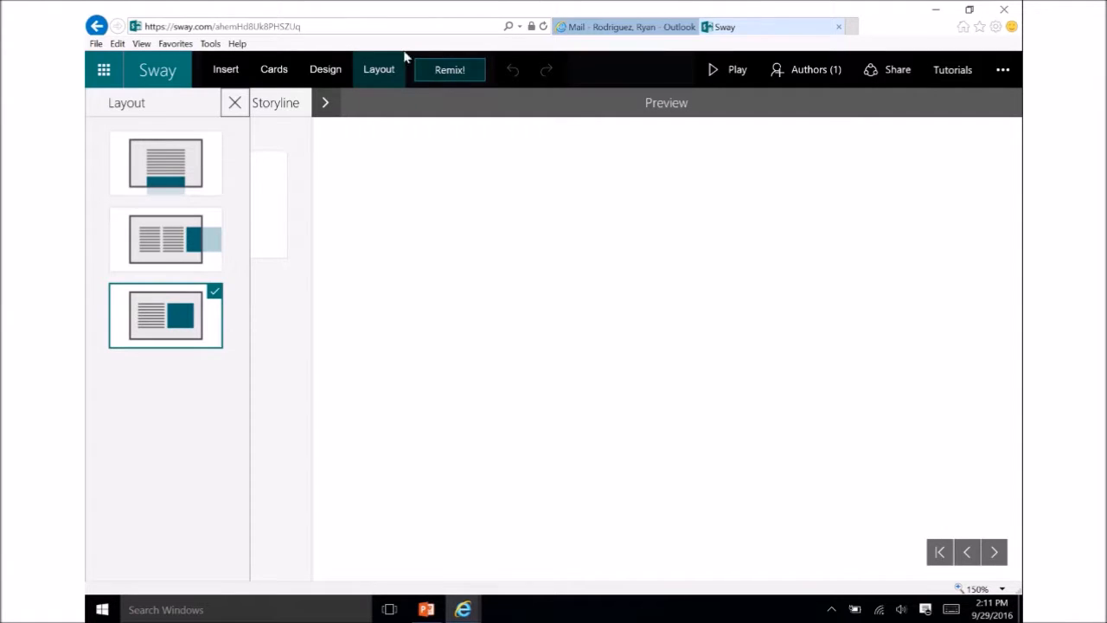
{"action": "left_click", "coordinate": [275, 69]}
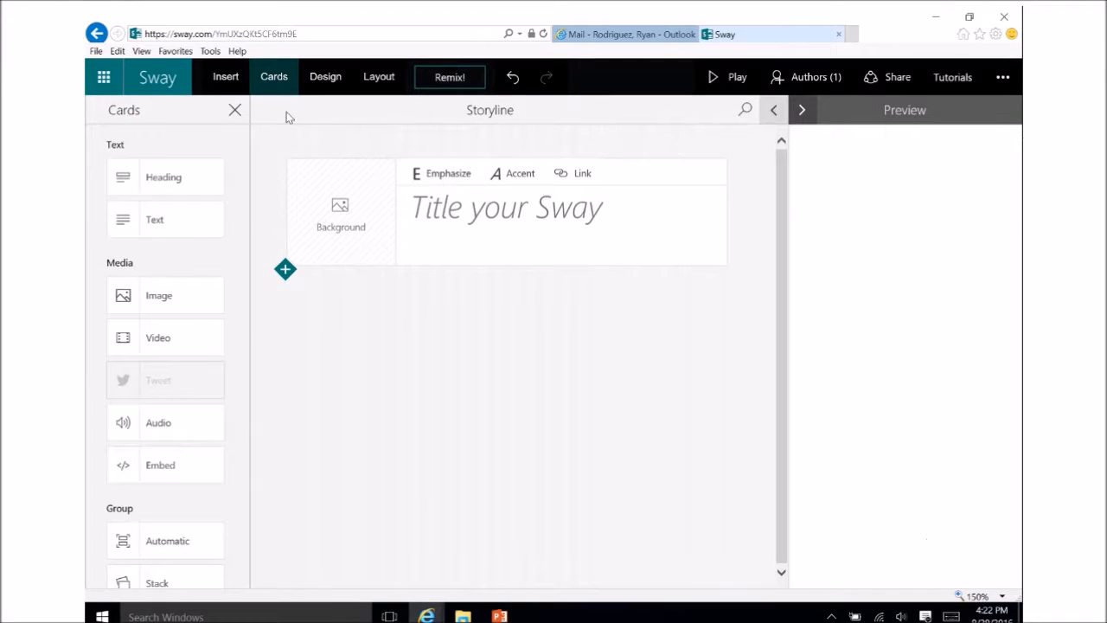
Title the Sway "Cats are Awesome!"
{"action": "left_click", "coordinate": [503, 215]}
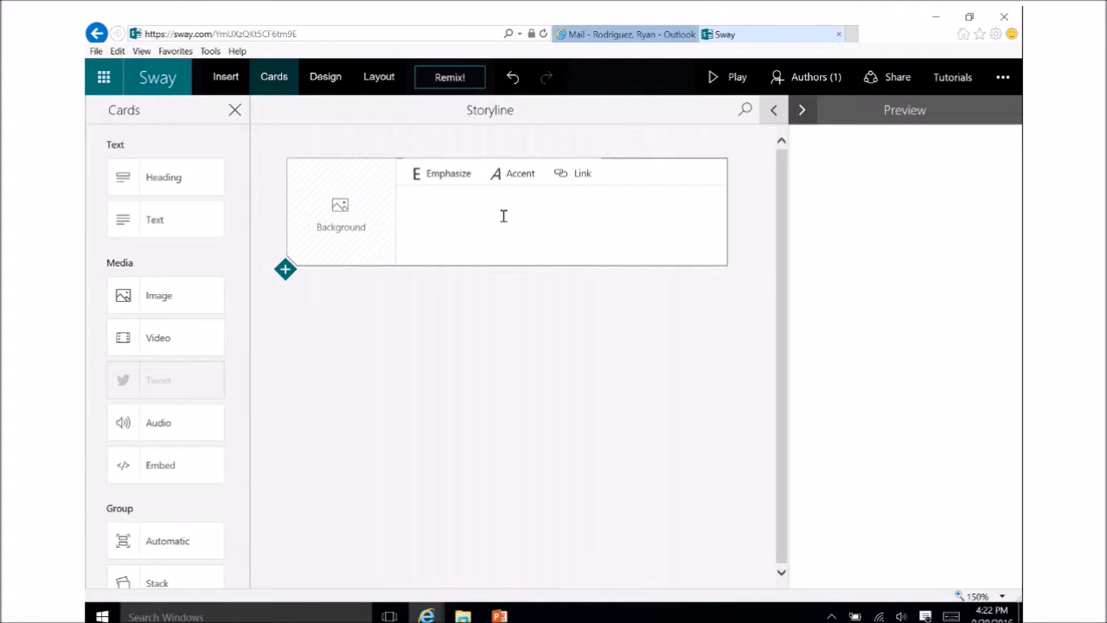
{"action": "type", "text": "Cats are Aes"}
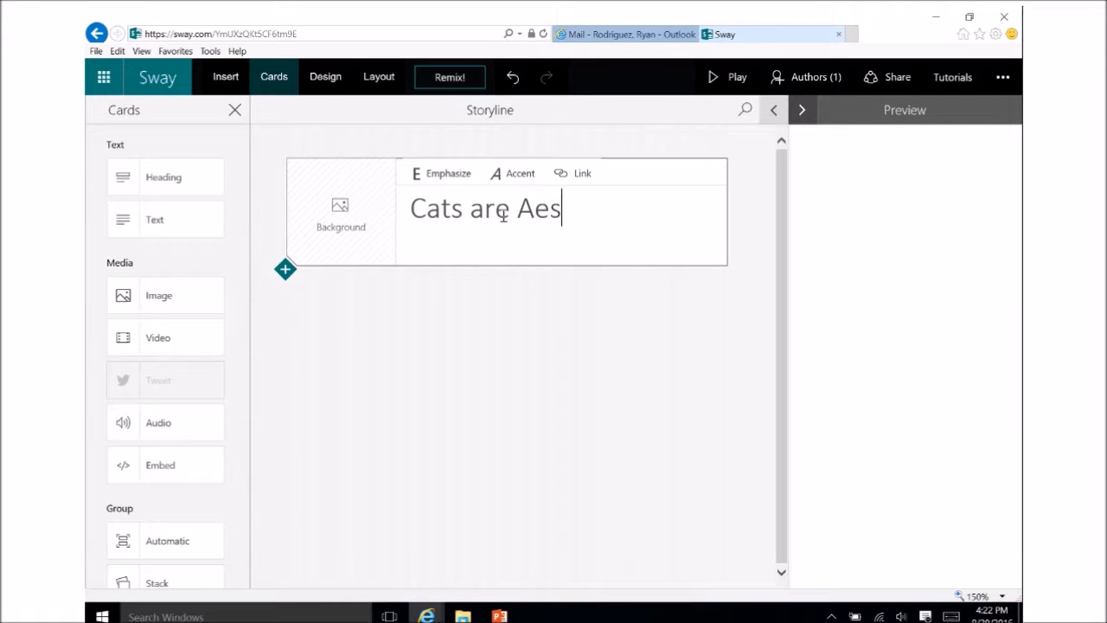
{"action": "type", "text": "ome!"}
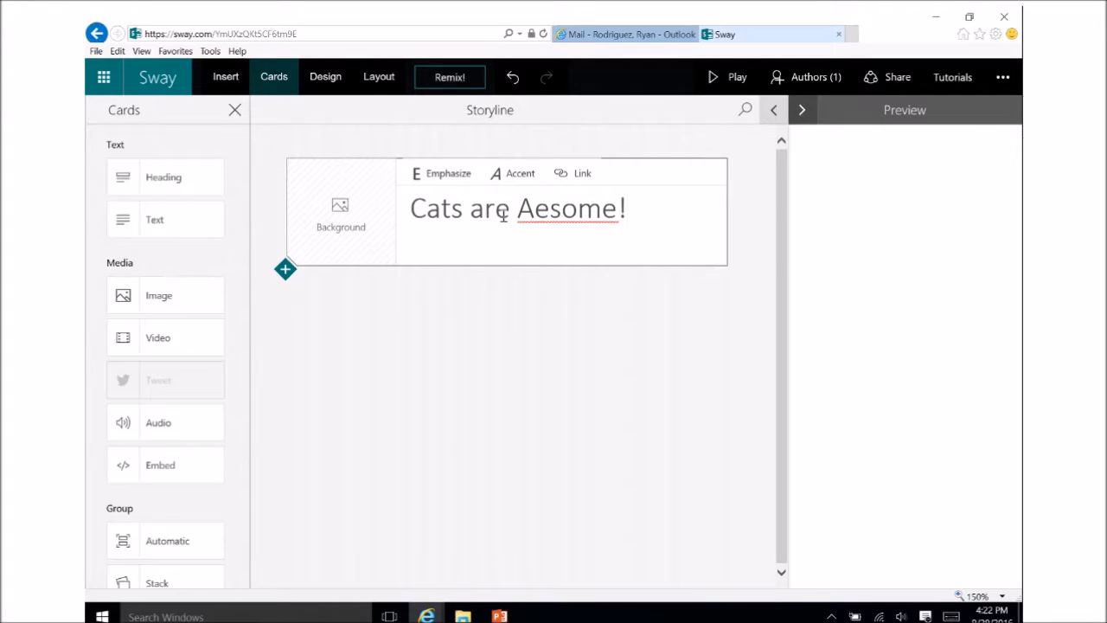
{"action": "left_click", "coordinate": [534, 214]}
{"action": "type", "text": "w"}
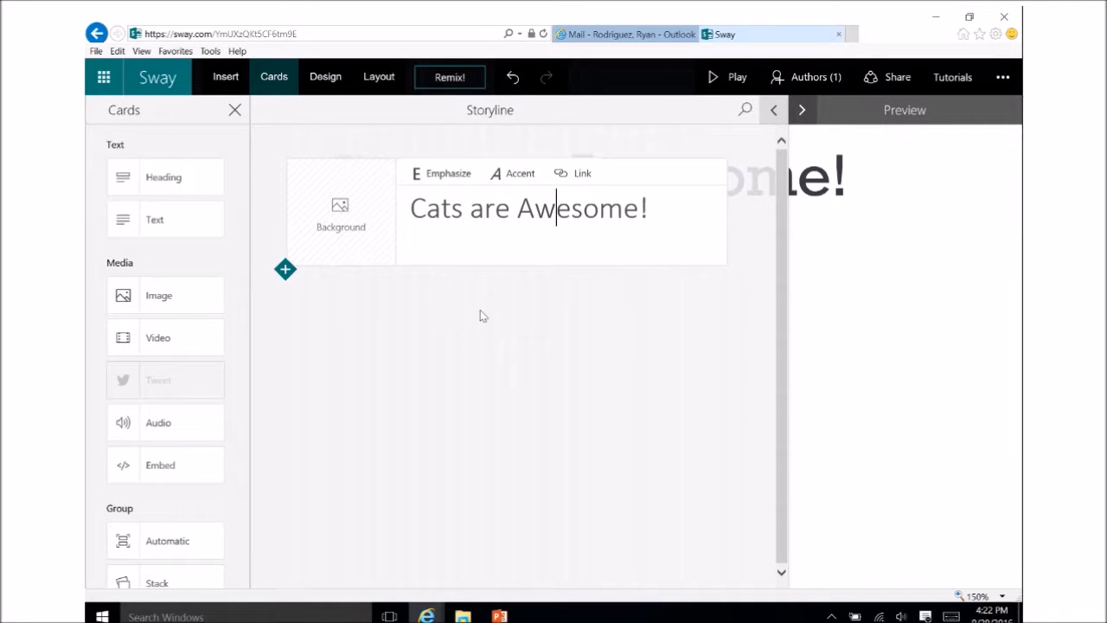
Open the background image choices for the title card and set the content source to Bing
{"action": "left_click", "coordinate": [340, 221]}
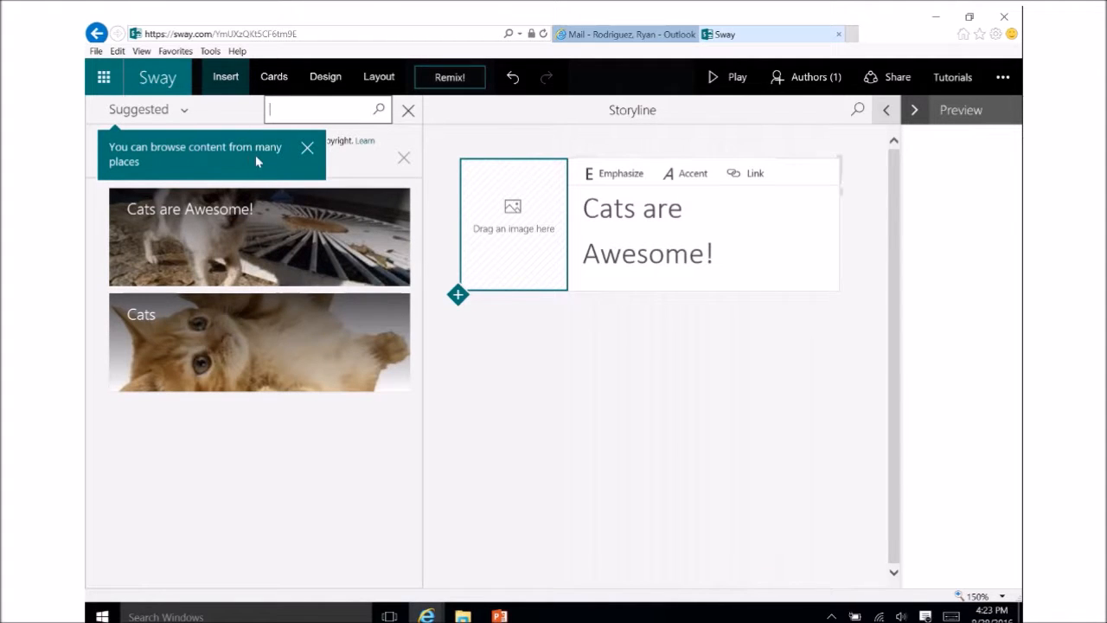
{"action": "left_click", "coordinate": [307, 148]}
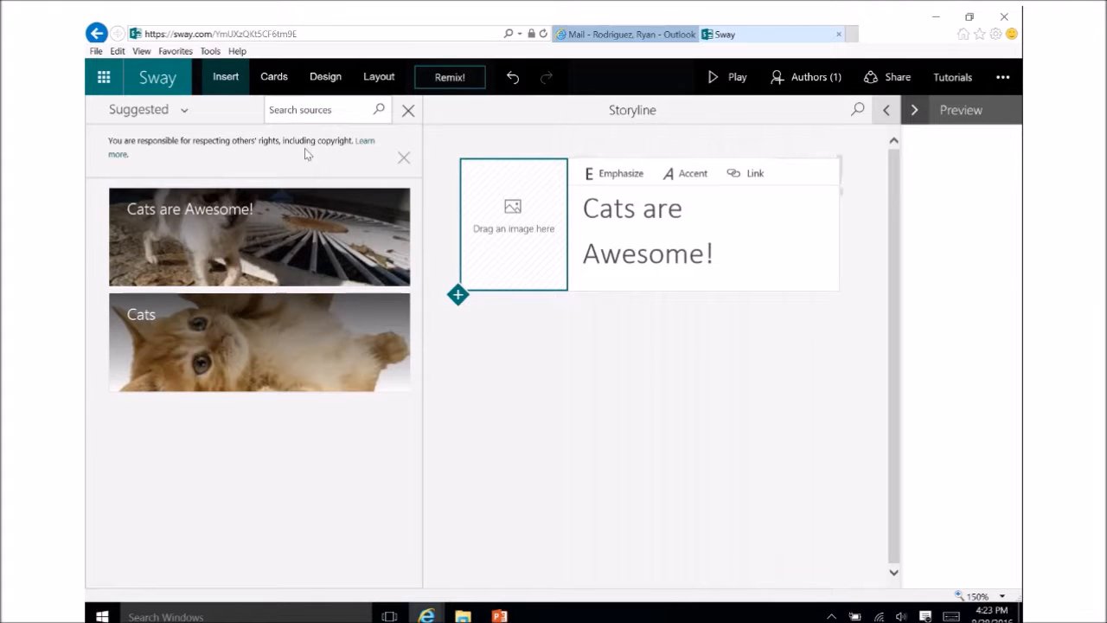
{"action": "left_click", "coordinate": [184, 113]}
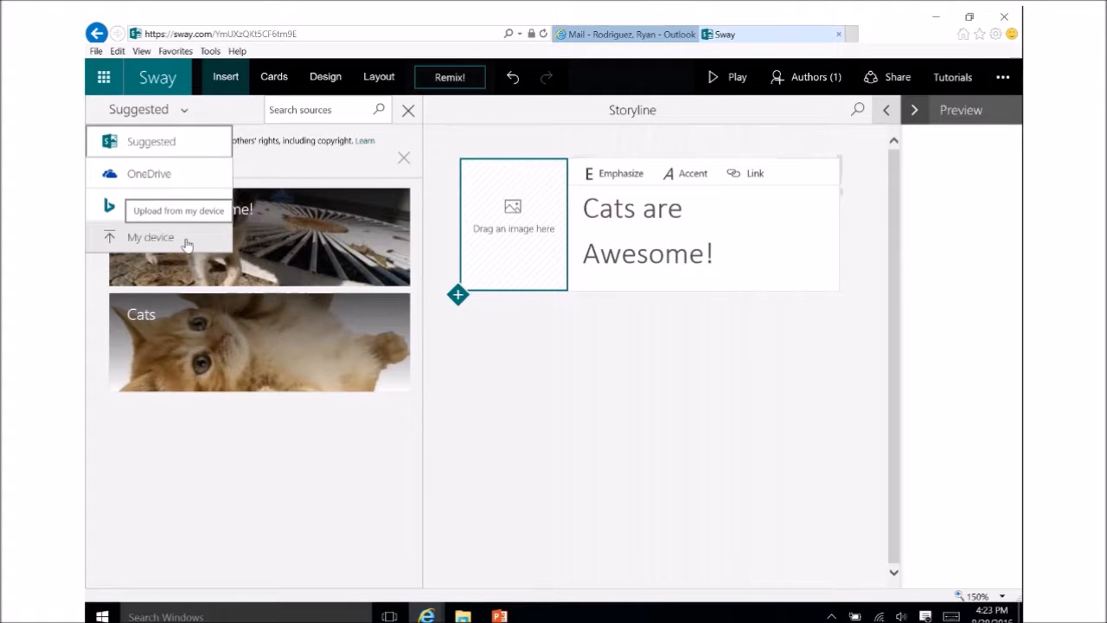
{"action": "left_click", "coordinate": [121, 205]}
{"action": "left_click", "coordinate": [149, 111]}
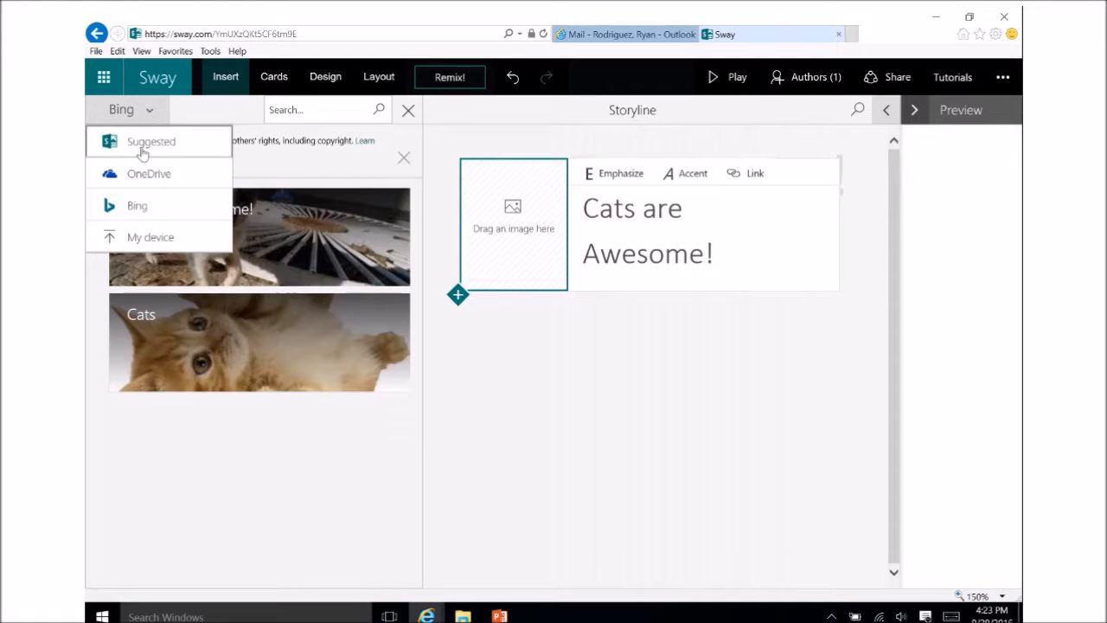
{"action": "left_click", "coordinate": [164, 213]}
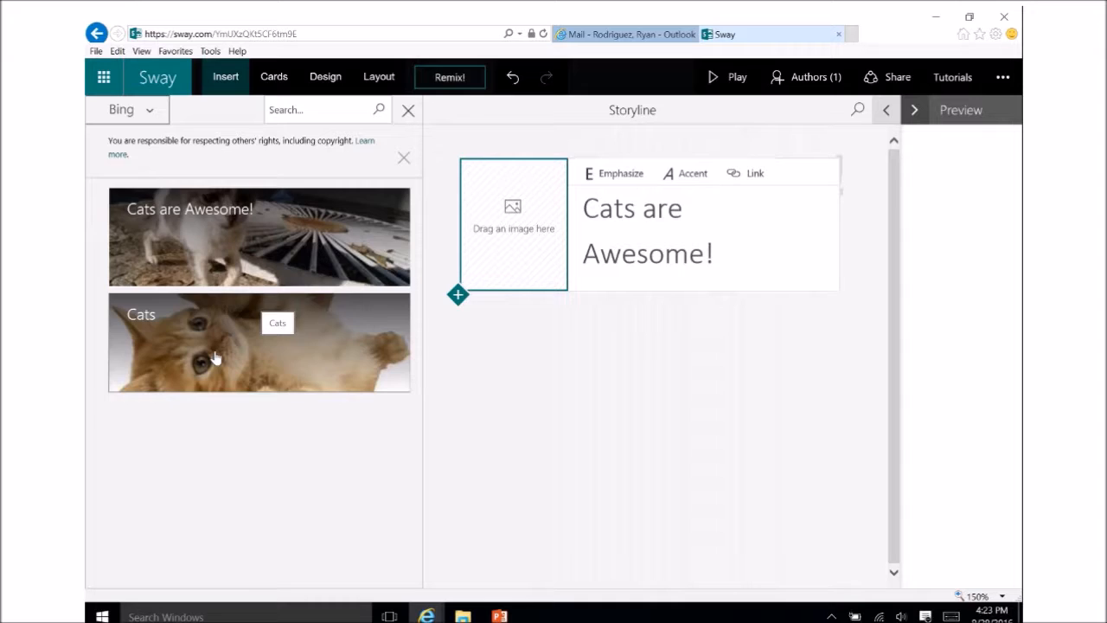
Add the orange kitten picture from the suggested Cats images as the title card's background
{"action": "left_click", "coordinate": [244, 346]}
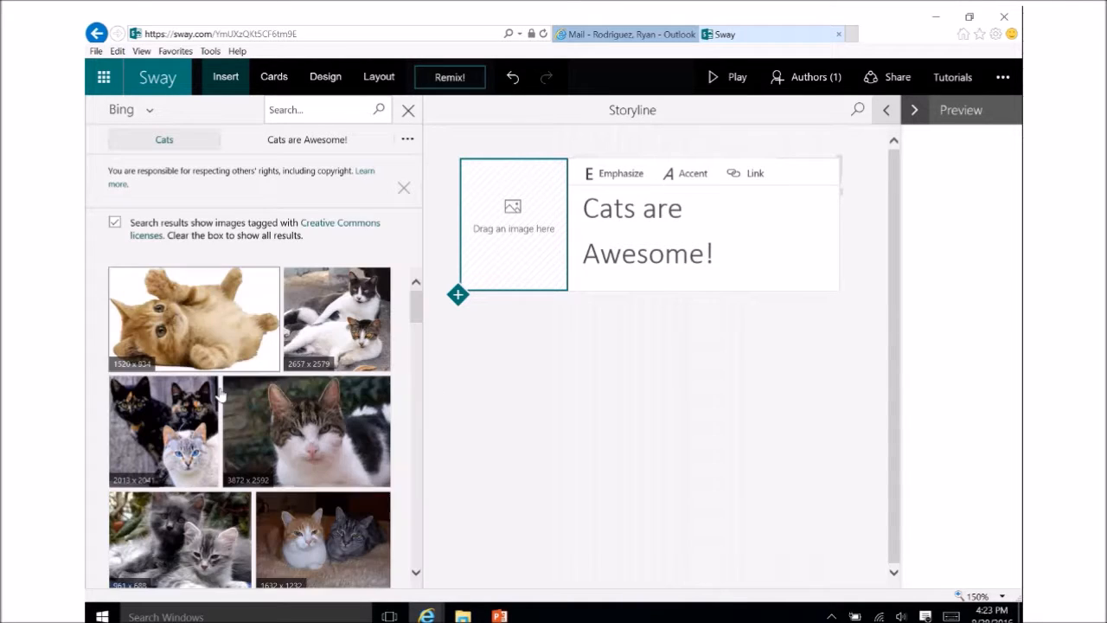
{"action": "left_click", "coordinate": [208, 324]}
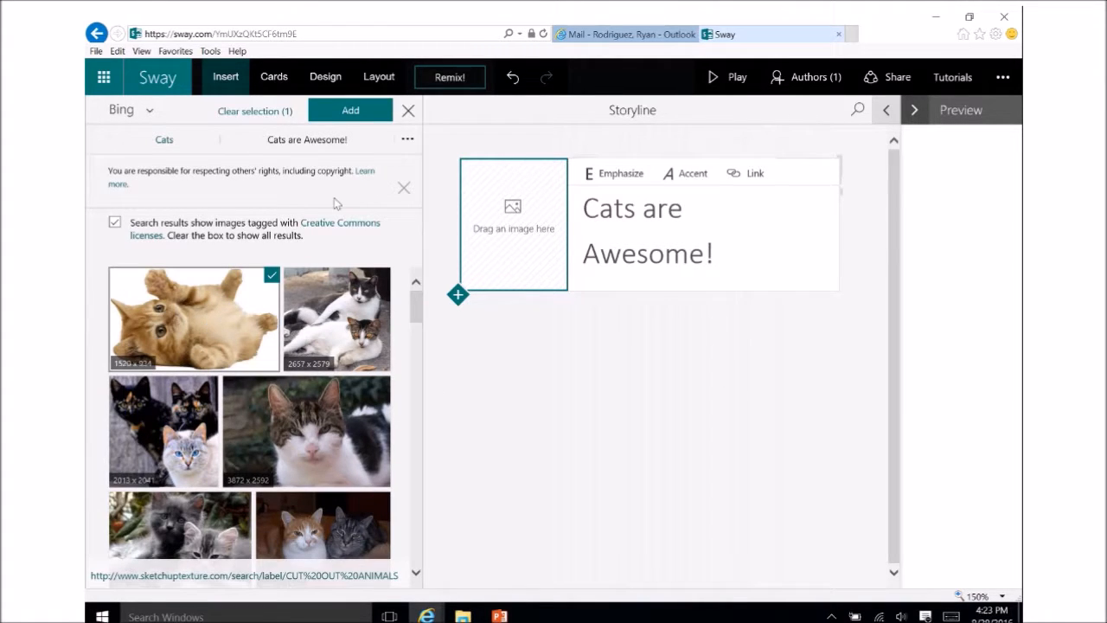
{"action": "left_click", "coordinate": [352, 113]}
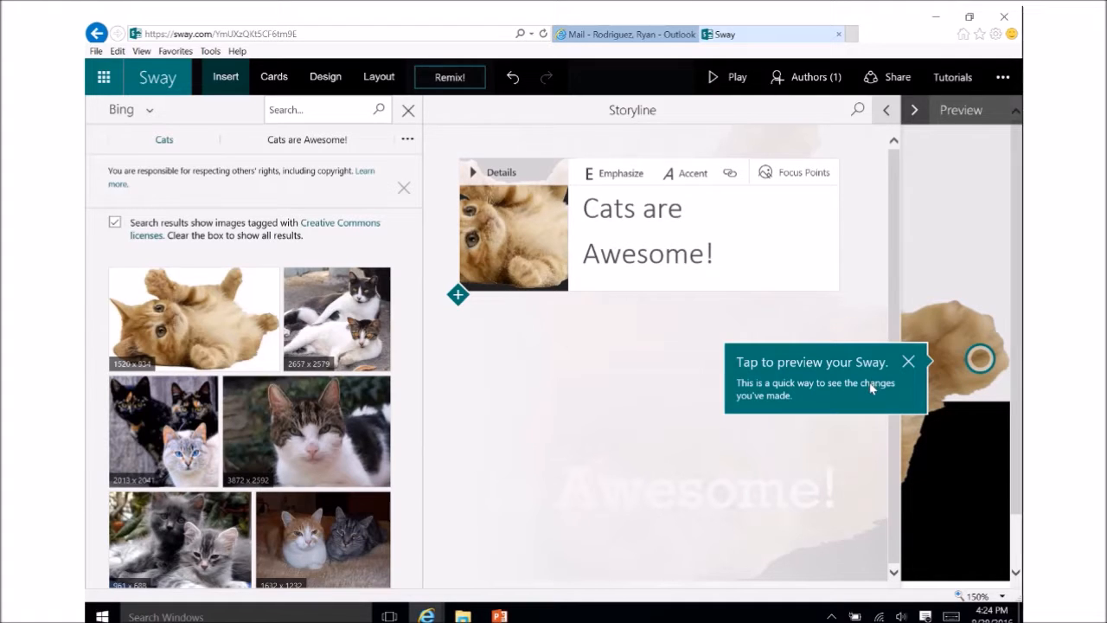
{"action": "left_click", "coordinate": [908, 363]}
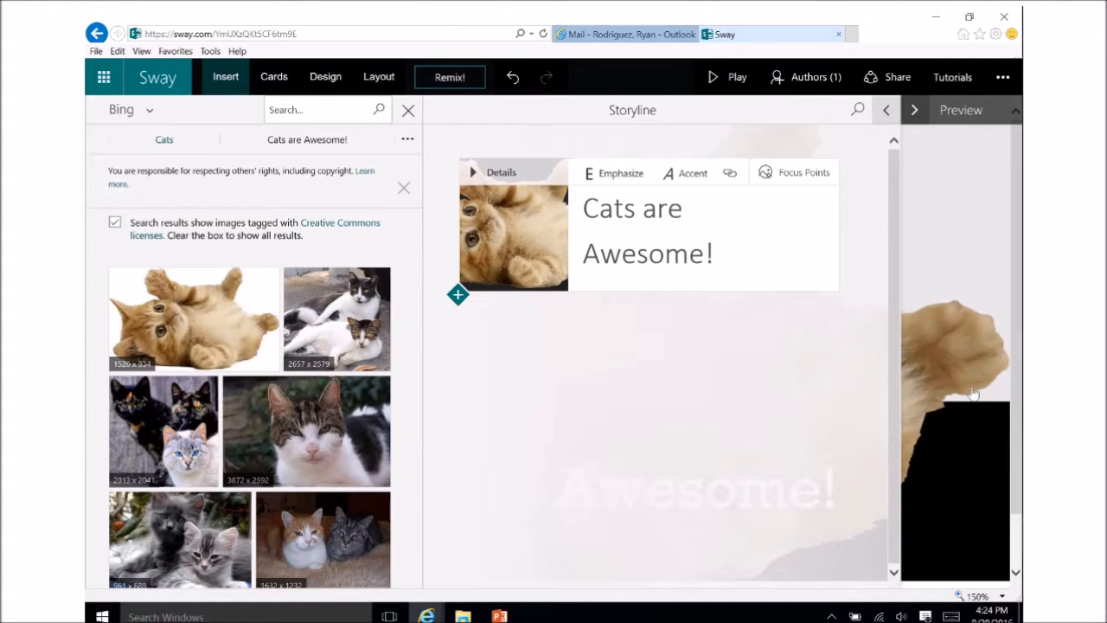
Preview the finished title card at full width and return to the storyline
{"action": "left_click", "coordinate": [887, 112]}
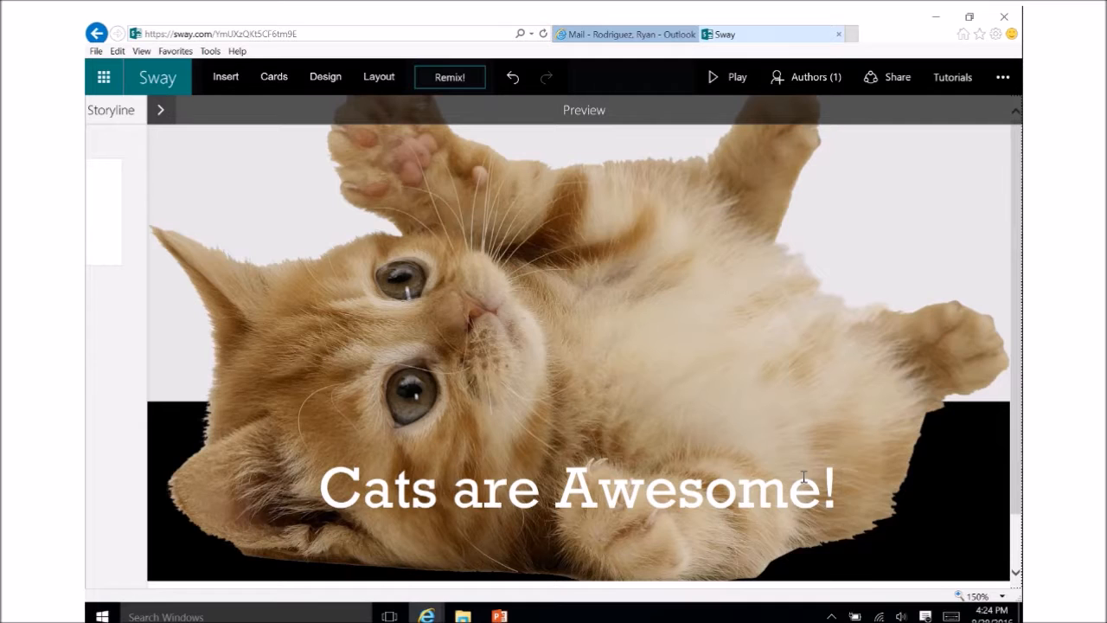
{"action": "scroll", "coordinate": [851, 498], "scroll_direction": "down", "scroll_amount": 1}
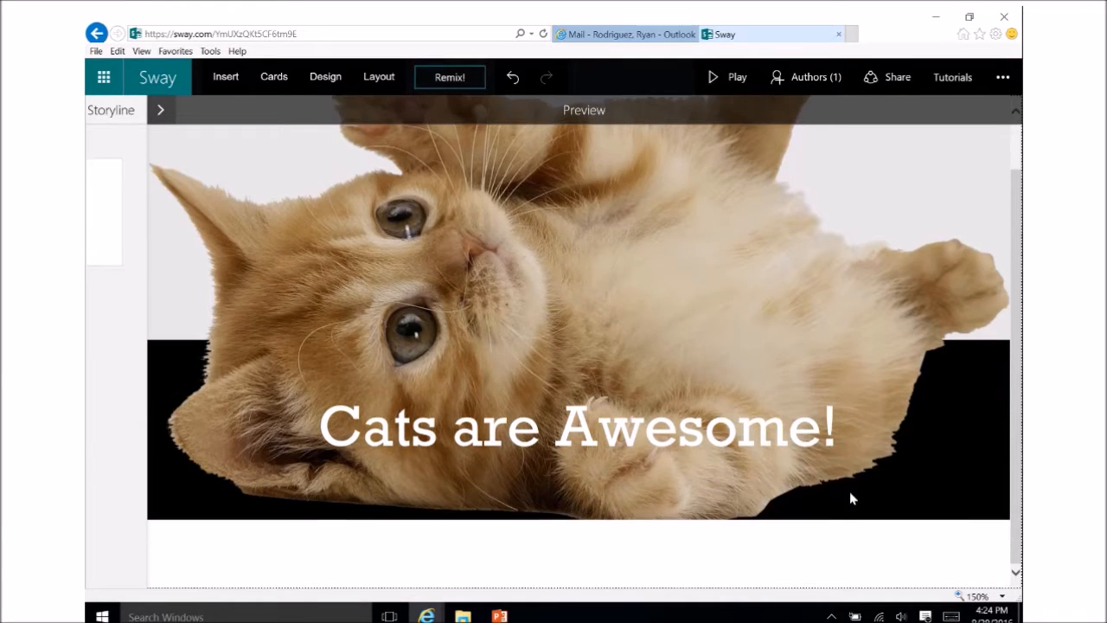
{"action": "scroll", "coordinate": [851, 498], "scroll_direction": "up", "scroll_amount": 1}
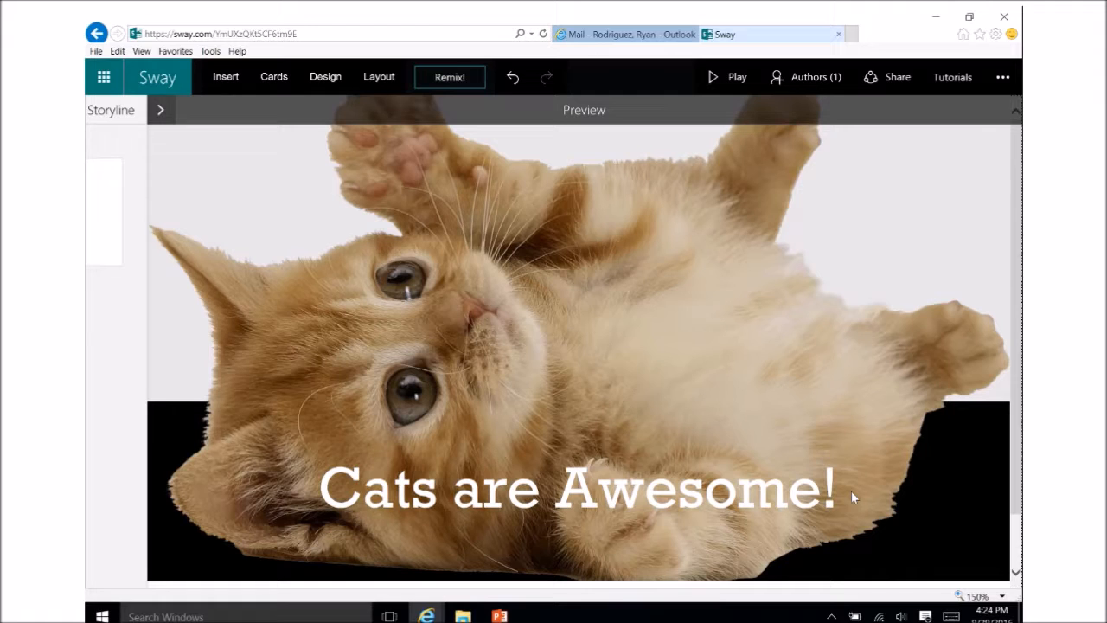
{"action": "left_click", "coordinate": [160, 109]}
{"action": "left_click", "coordinate": [152, 111]}
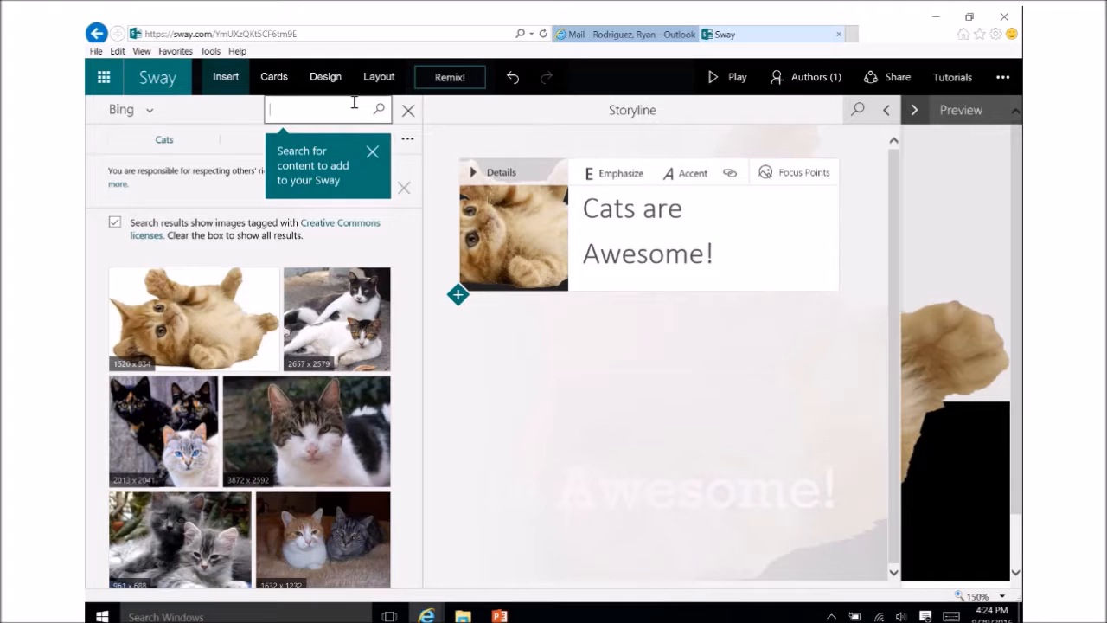
Add a heading card below the title card with the text "Cats can make us laugh!"
{"action": "left_click", "coordinate": [272, 80]}
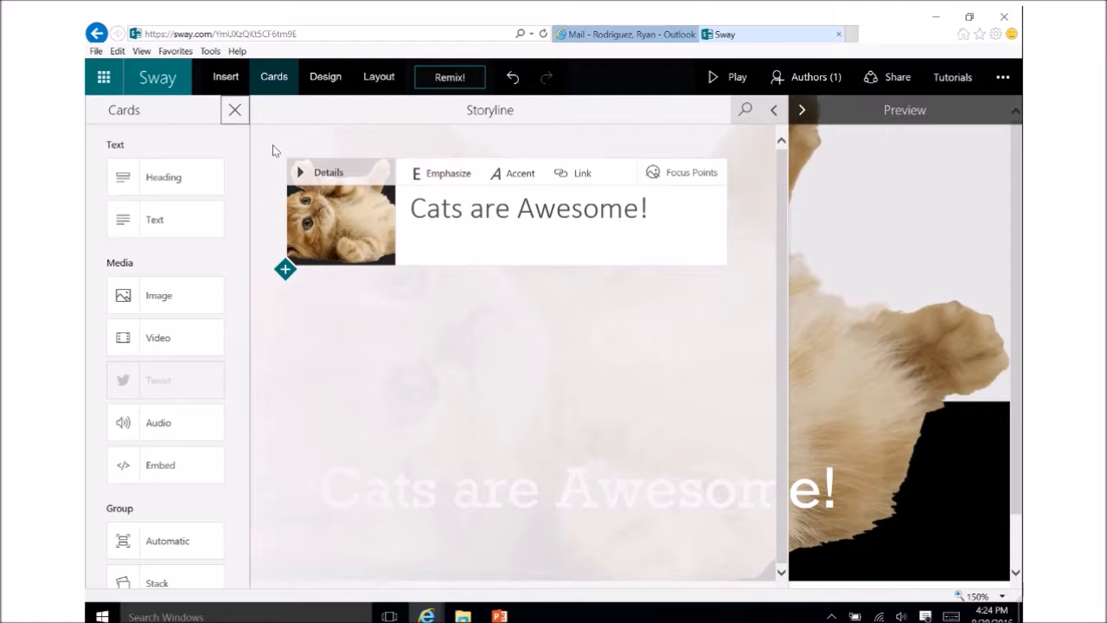
{"action": "left_click", "coordinate": [165, 180]}
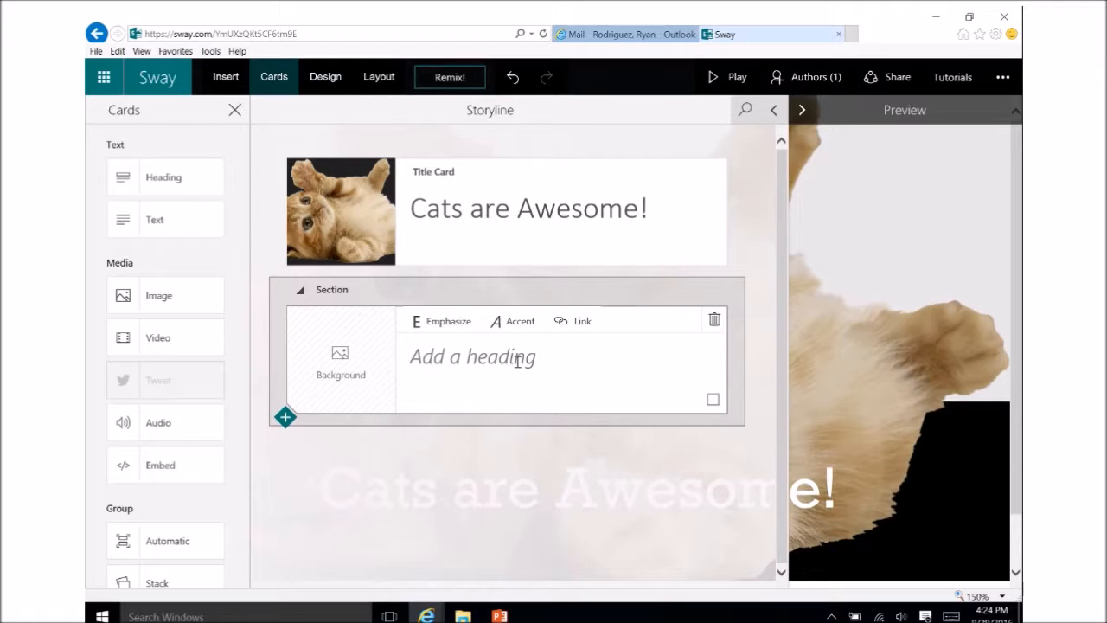
{"action": "left_click", "coordinate": [548, 359]}
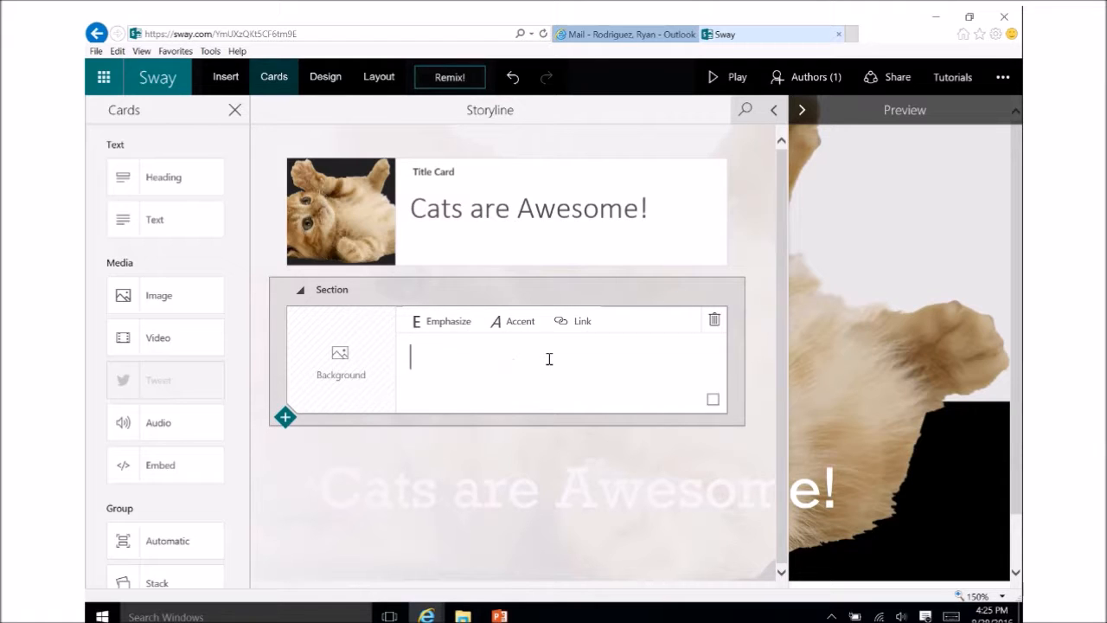
{"action": "type", "text": "Cats can make us laugh!"}
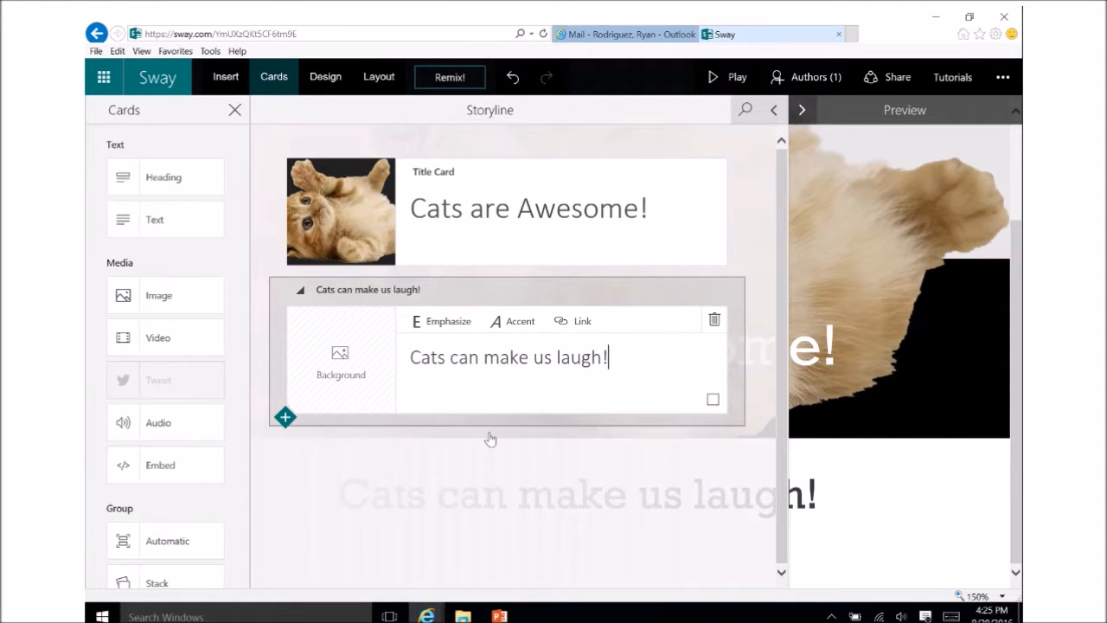
Add a text card below the heading card reading "When cats do funny things, people often laugh."
{"action": "left_click", "coordinate": [160, 225]}
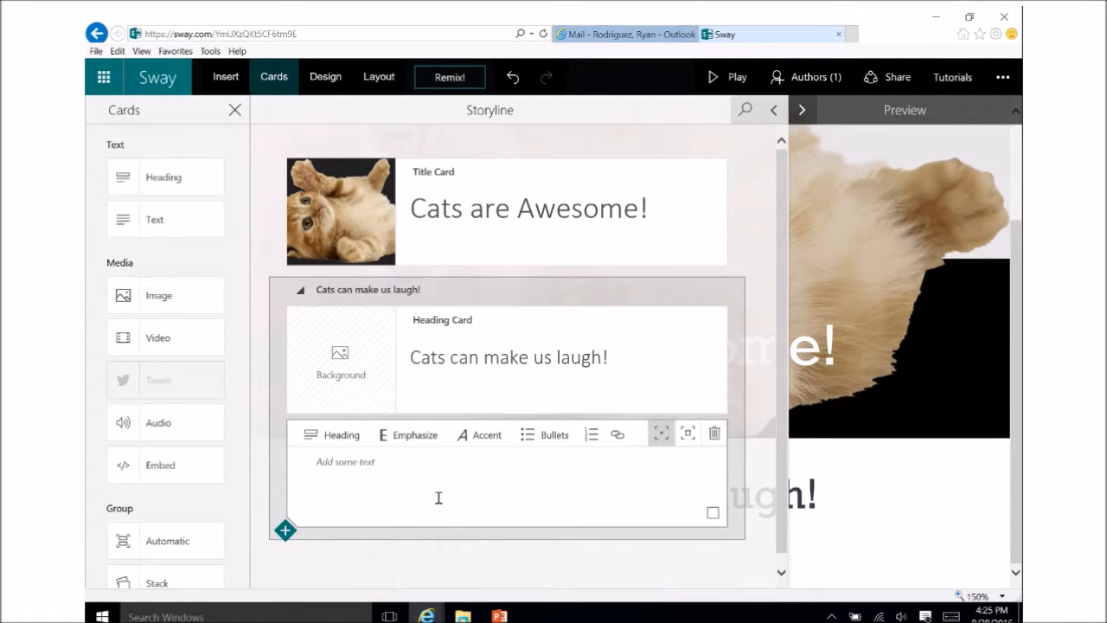
{"action": "type", "text": "When cats do funny thi"}
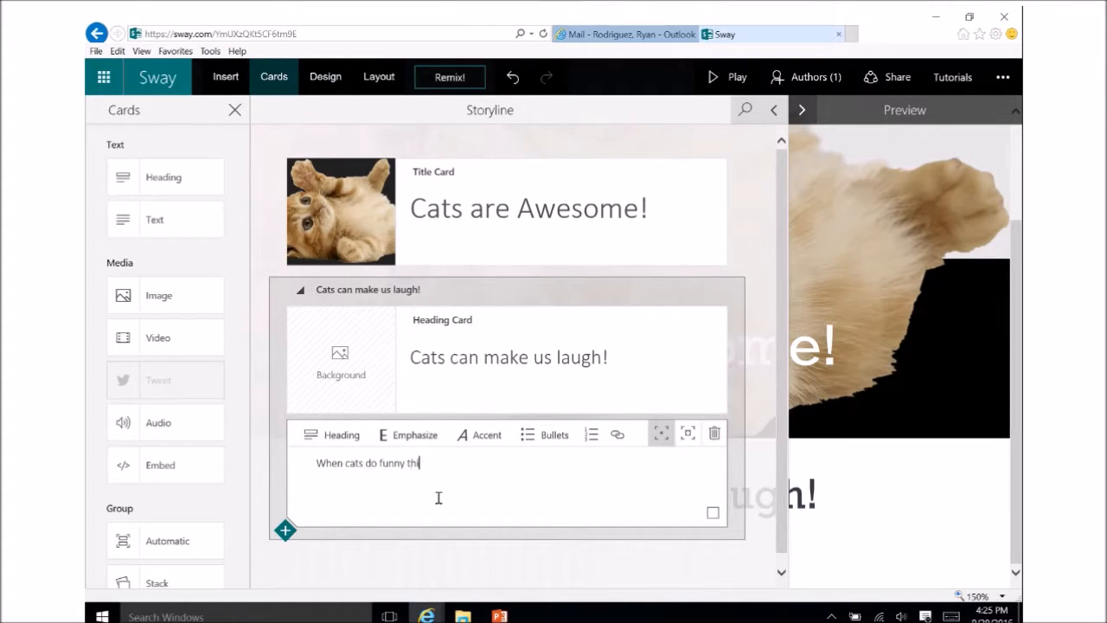
{"action": "type", "text": "ngs, pele o"}
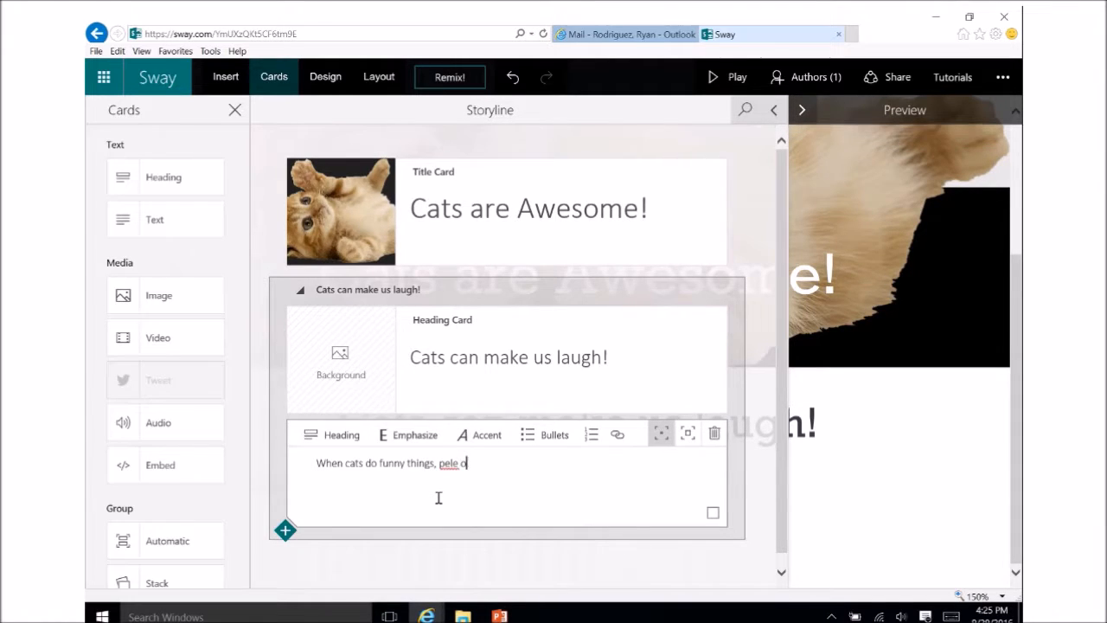
{"action": "type", "text": "ften laugh."}
{"action": "left_click", "coordinate": [447, 462]}
{"action": "type", "text": "op"}
{"action": "left_click", "coordinate": [528, 463]}
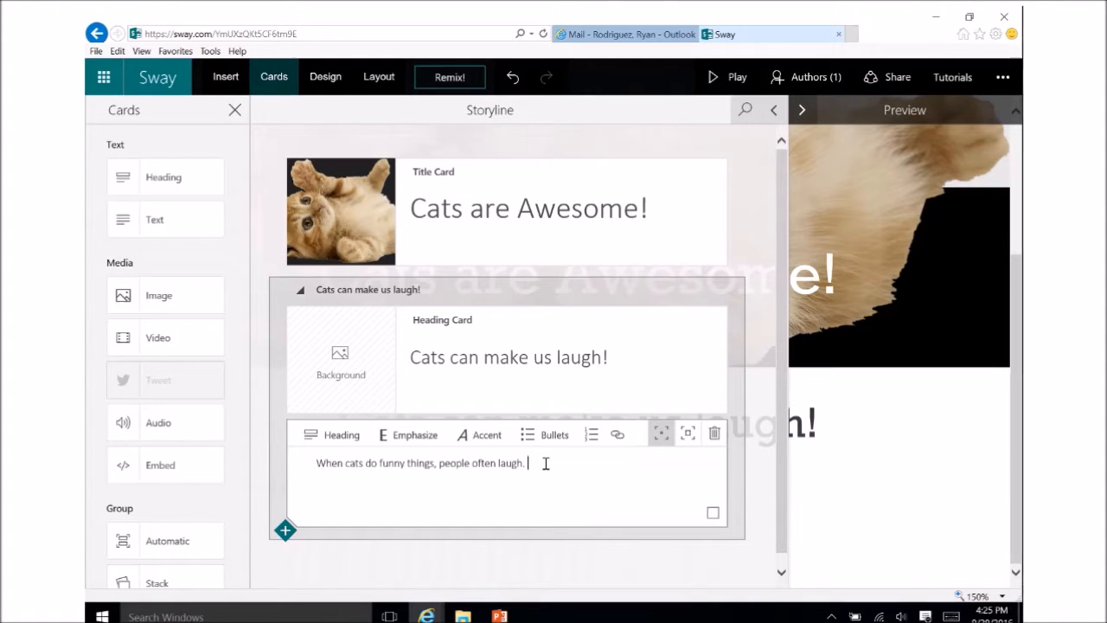
Continue the card's text with "Laughter is good for you, so keep a cat or two around." and emphasize "Laughter is good for you"
{"action": "type", "text": "Laughter is good f"}
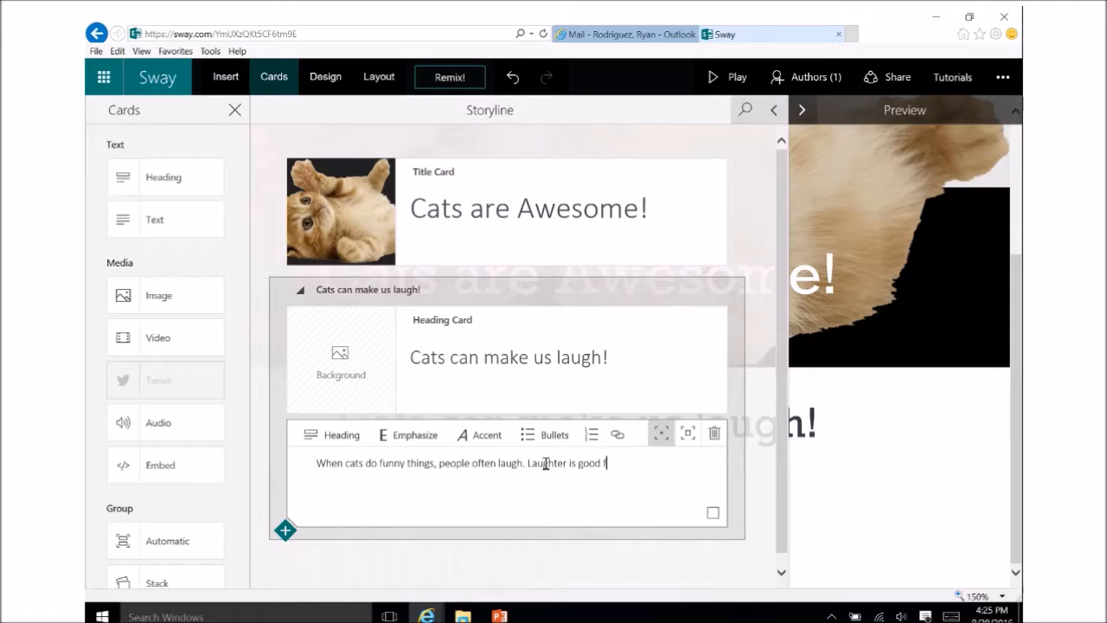
{"action": "type", "text": "or you, so "}
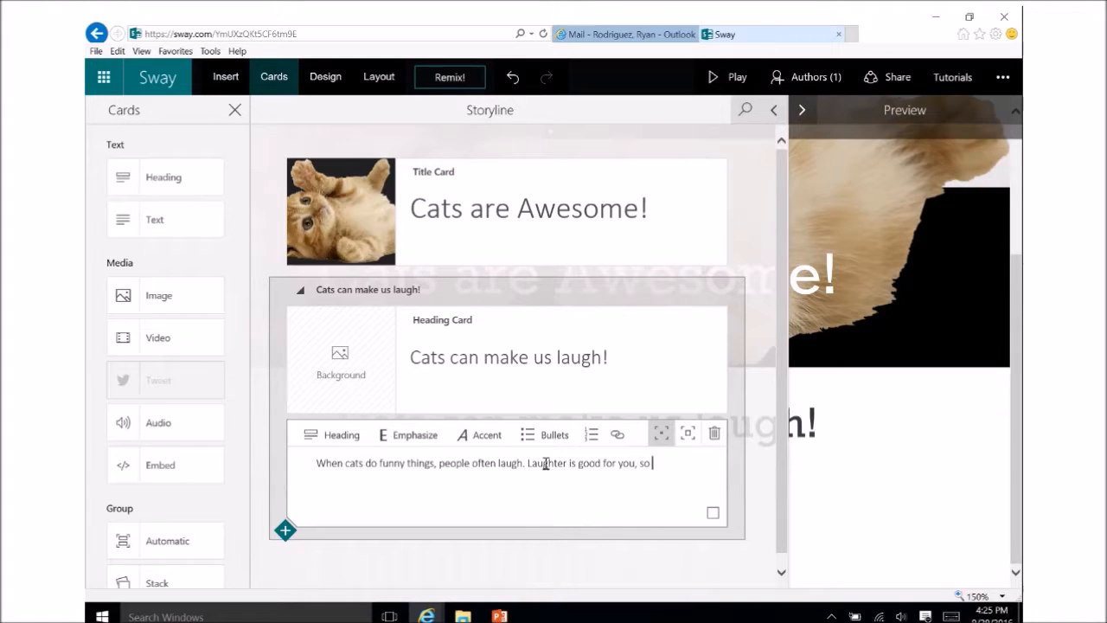
{"action": "type", "text": "kep a ca"}
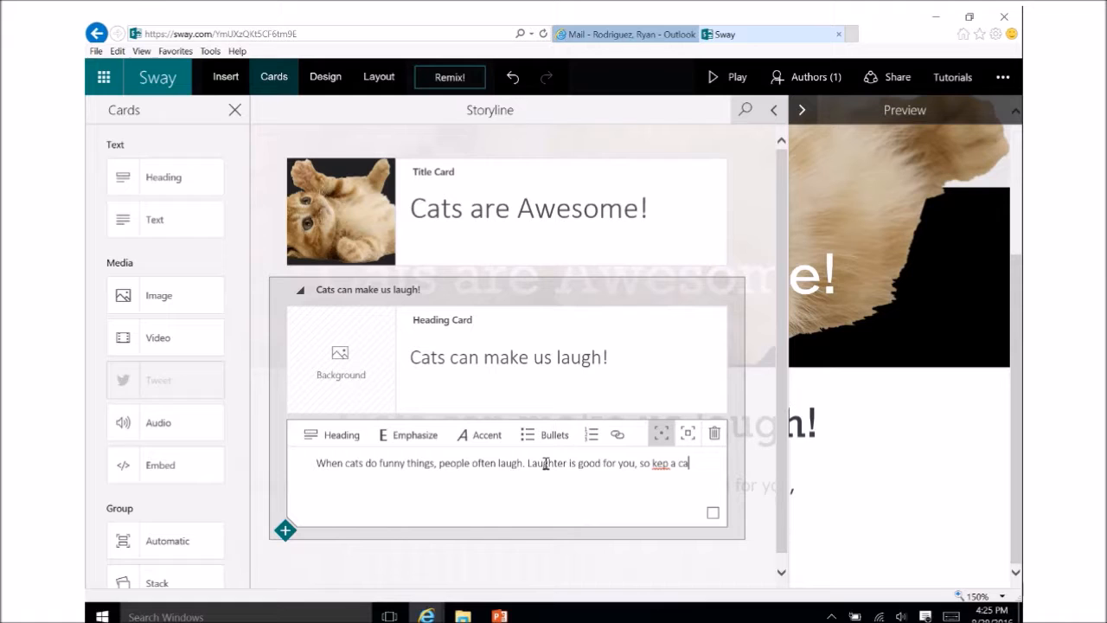
{"action": "type", "text": "t or two aound."}
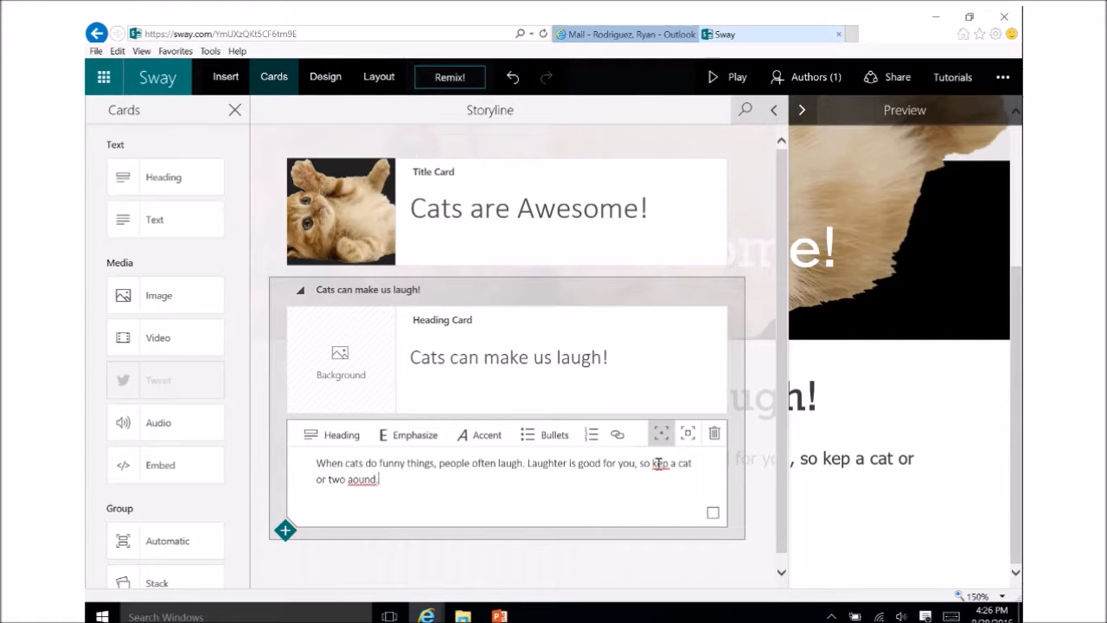
{"action": "left_click", "coordinate": [655, 464]}
{"action": "type", "text": "e"}
{"action": "left_click", "coordinate": [351, 481]}
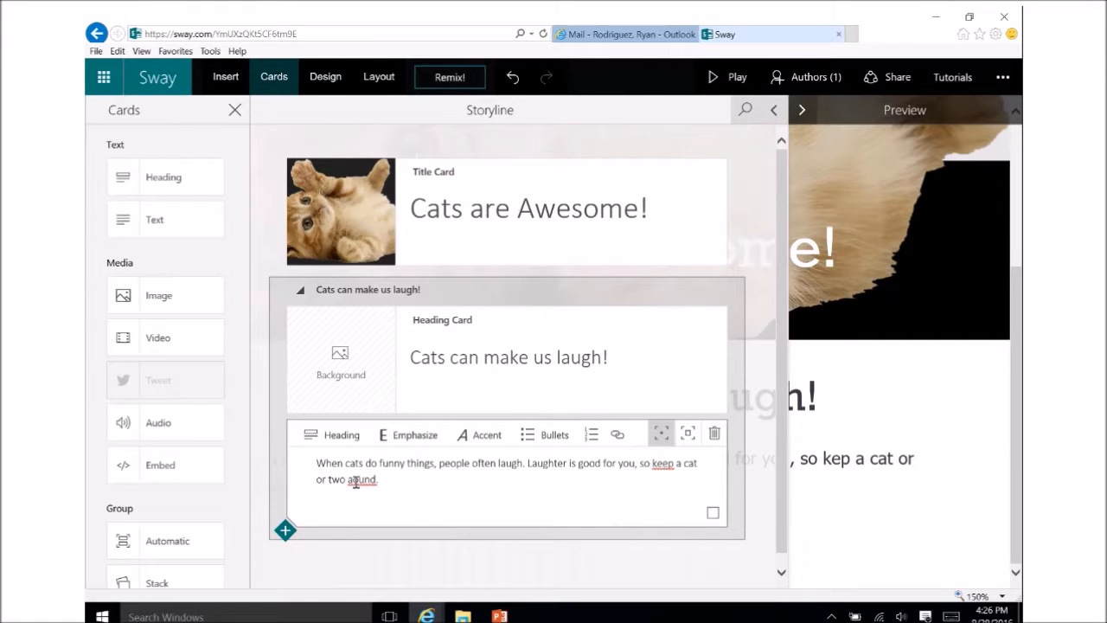
{"action": "type", "text": "r"}
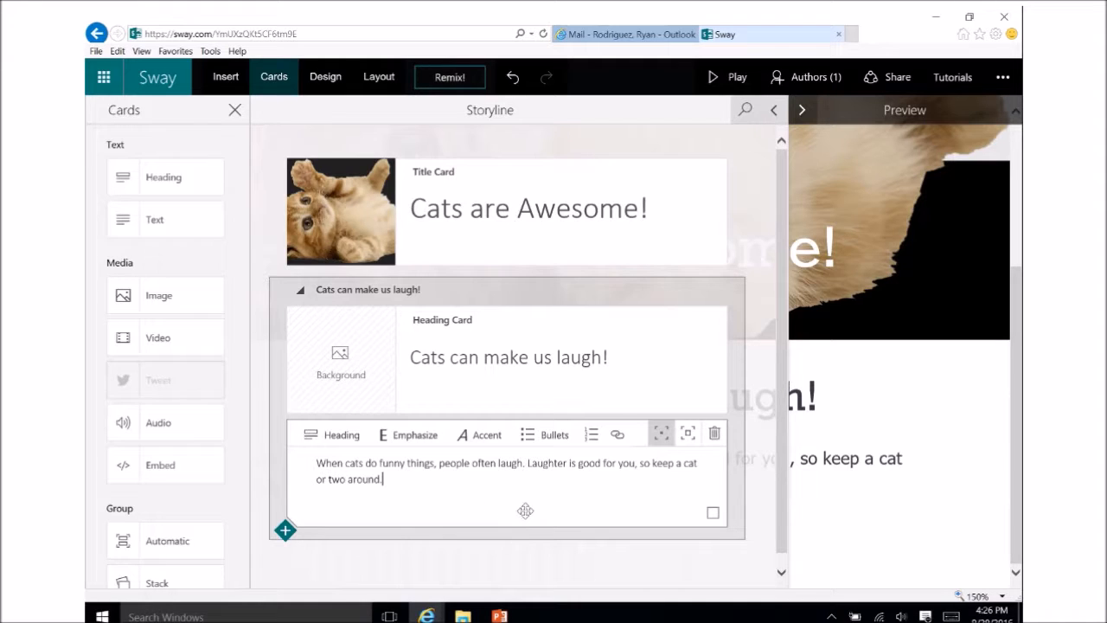
{"action": "left_click_drag", "start_coordinate": [528, 465], "coordinate": [635, 464]}
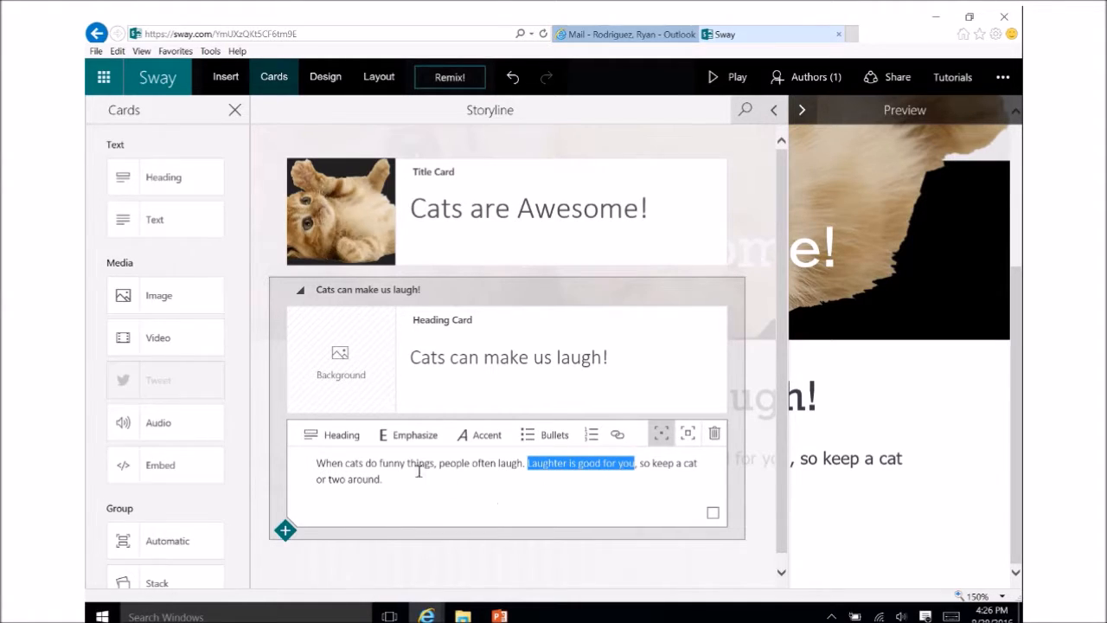
{"action": "left_click", "coordinate": [405, 436]}
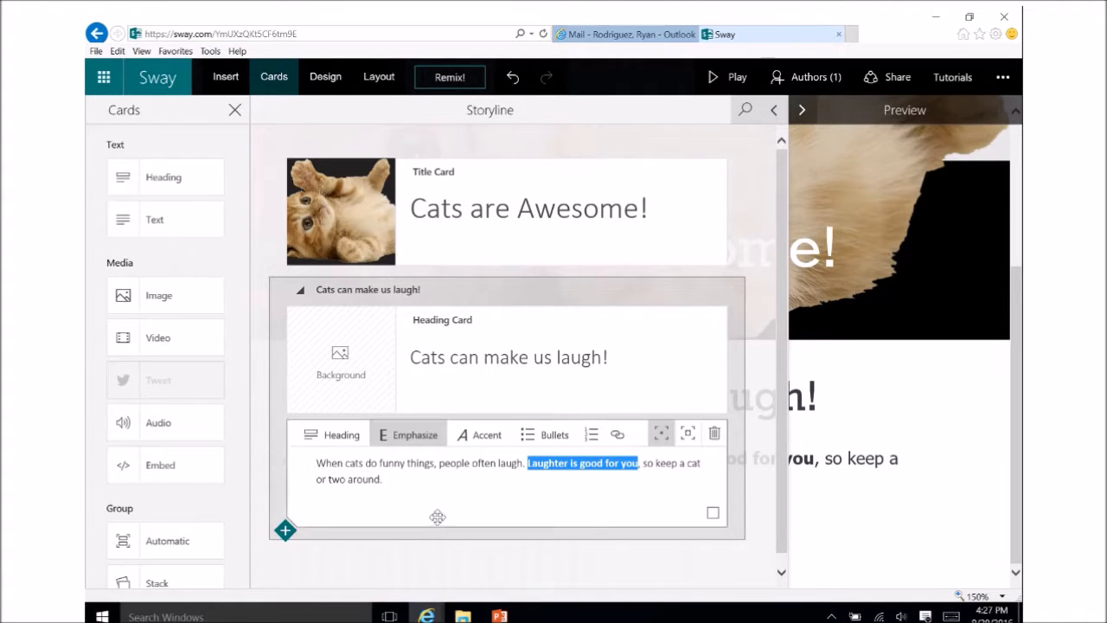
Add a second text card below the first one with the opening line "Things cats do that are funny:"
{"action": "scroll", "coordinate": [437, 517], "scroll_direction": "down", "scroll_amount": 1}
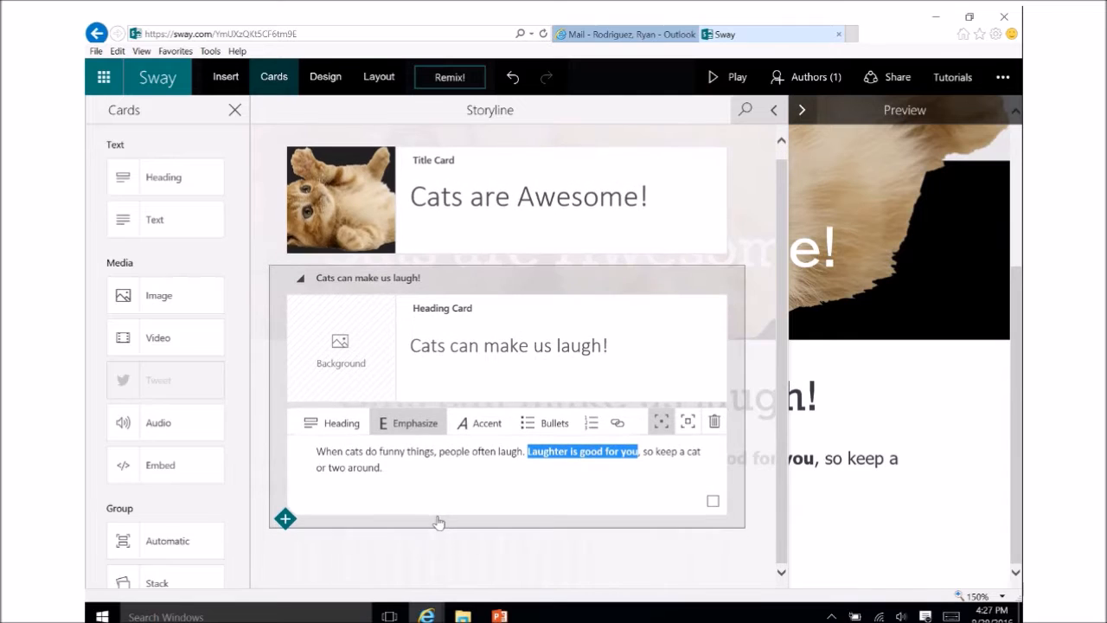
{"action": "left_click", "coordinate": [156, 221]}
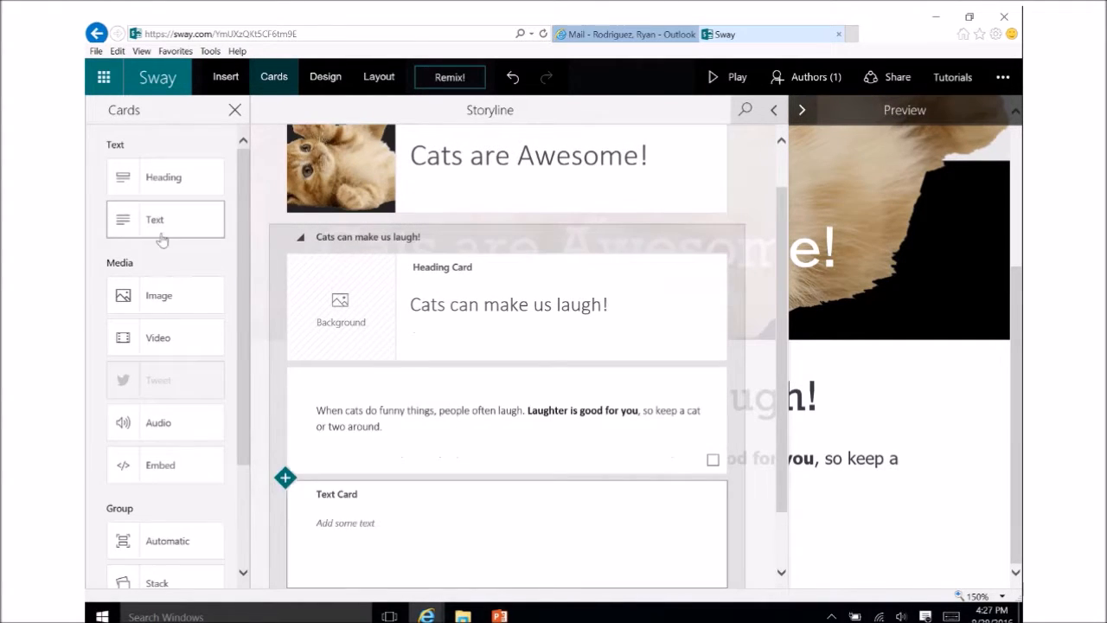
{"action": "left_click", "coordinate": [332, 478]}
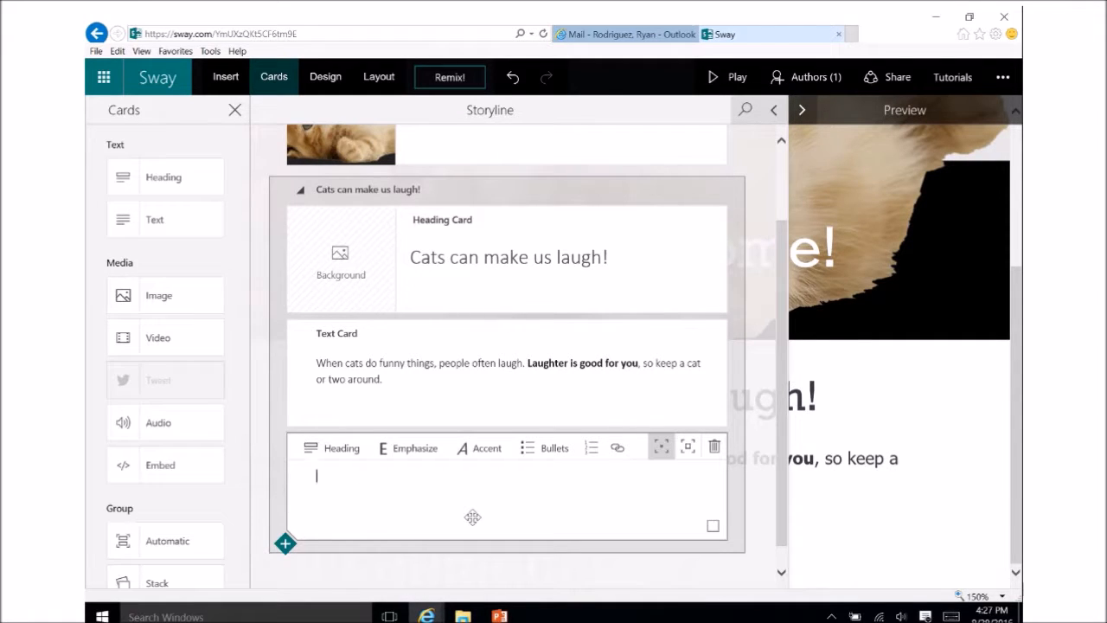
{"action": "type", "text": "Things cats do that are f"}
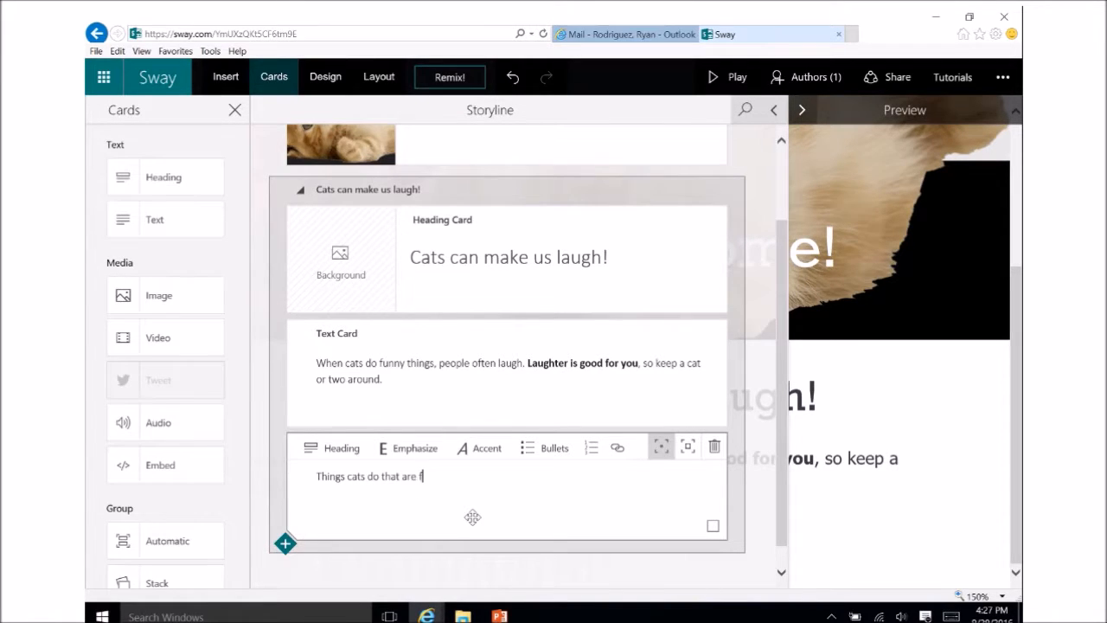
{"action": "type", "text": "unny:"}
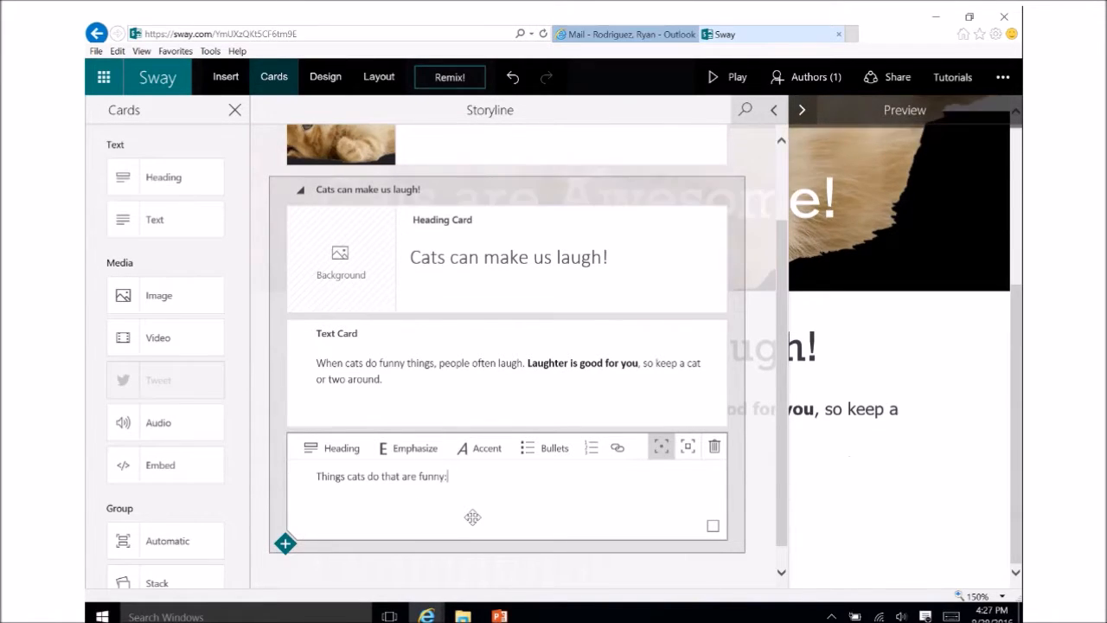
Add a numbered list below the opening line: "run in circles", "chase after things", "fall off things and", "get scared easily"
{"action": "key", "text": "Return"}
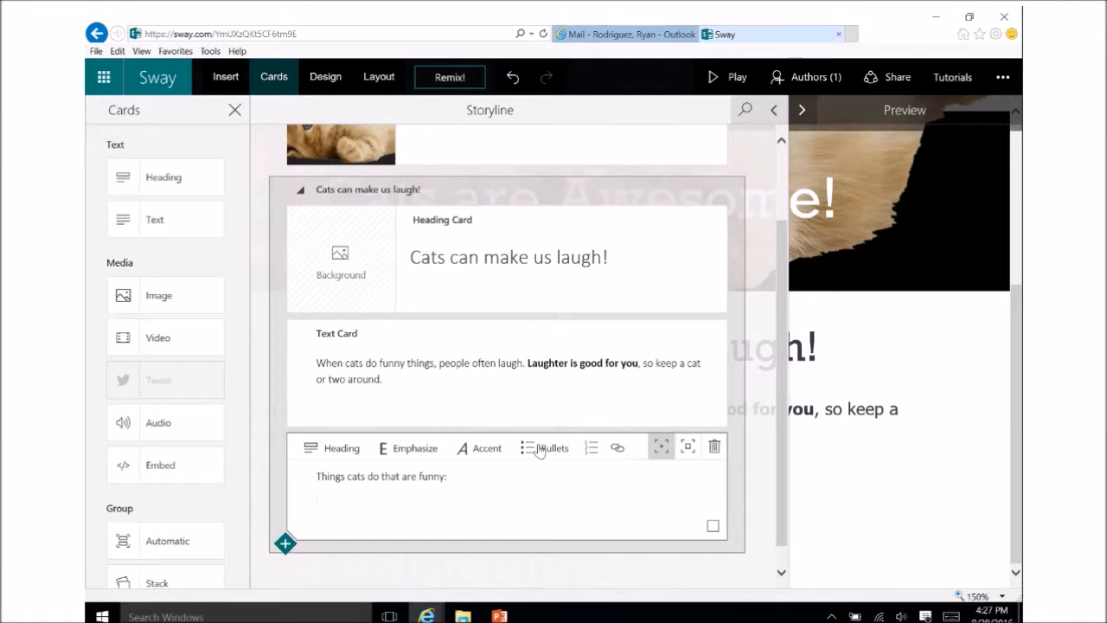
{"action": "left_click", "coordinate": [592, 451]}
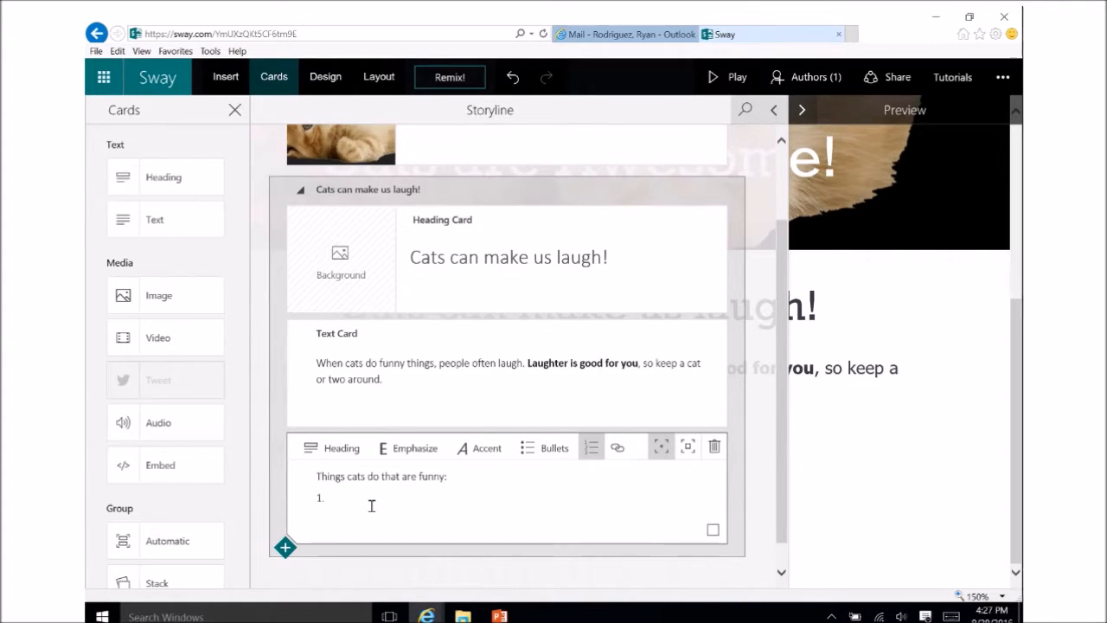
{"action": "type", "text": "in dircles"}
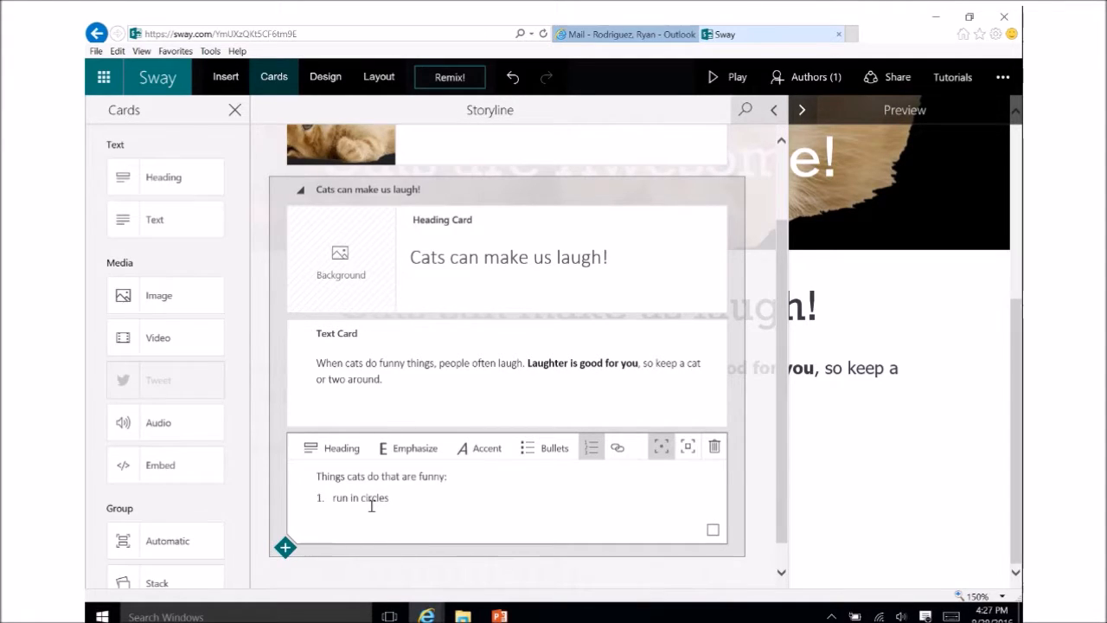
{"action": "key", "text": "Return"}
{"action": "type", "text": "cha"}
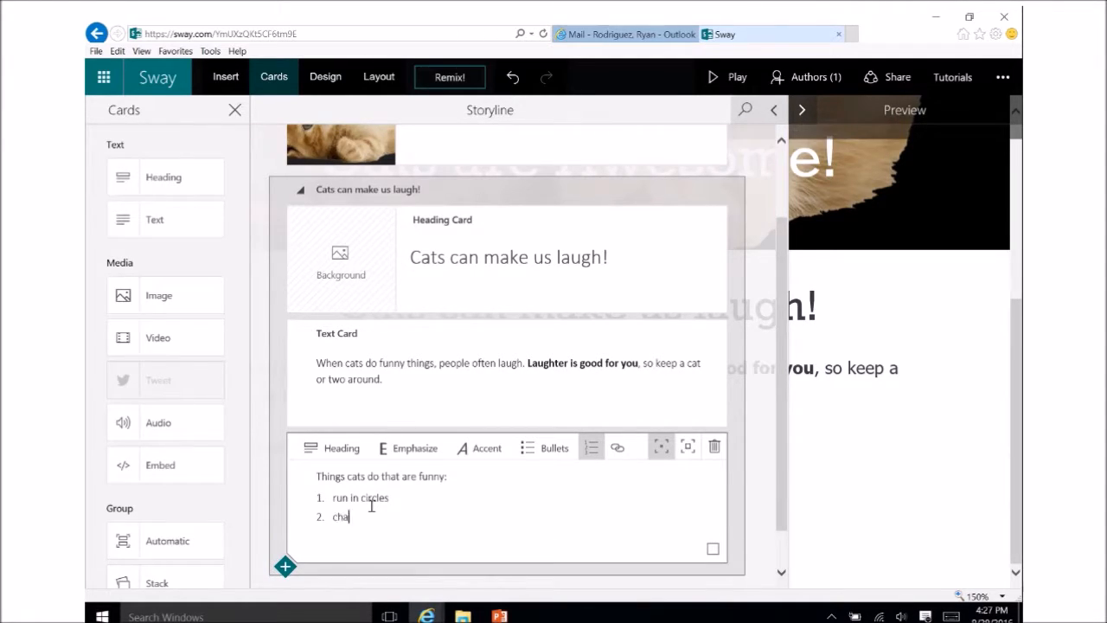
{"action": "type", "text": "se after th"}
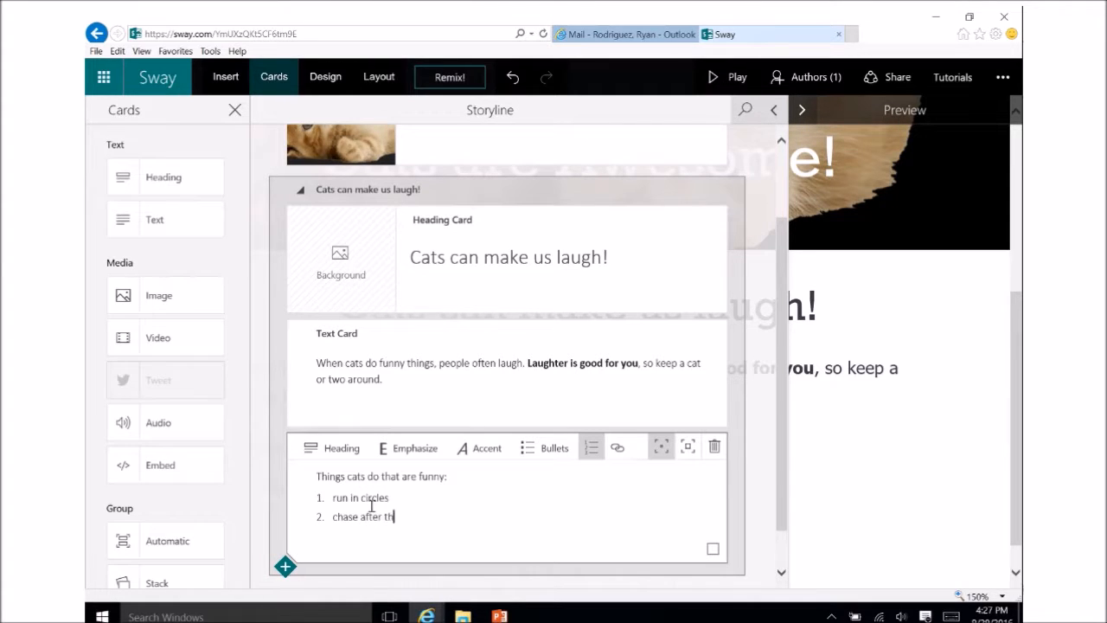
{"action": "type", "text": "ings"}
{"action": "key", "text": "Return"}
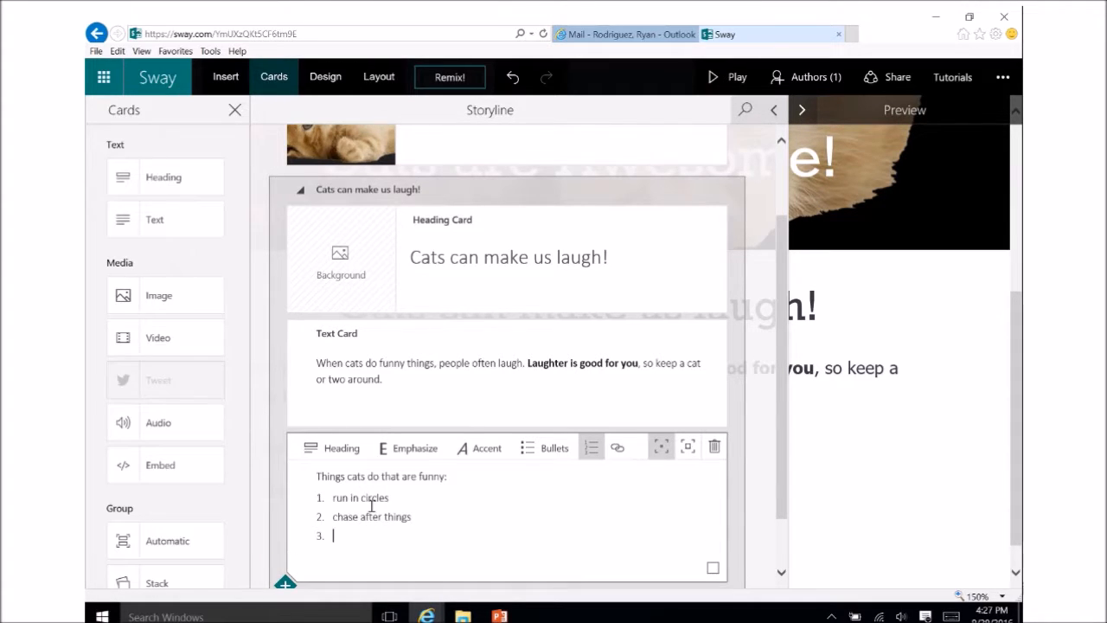
{"action": "type", "text": "fall off things and"}
{"action": "key", "text": "Return"}
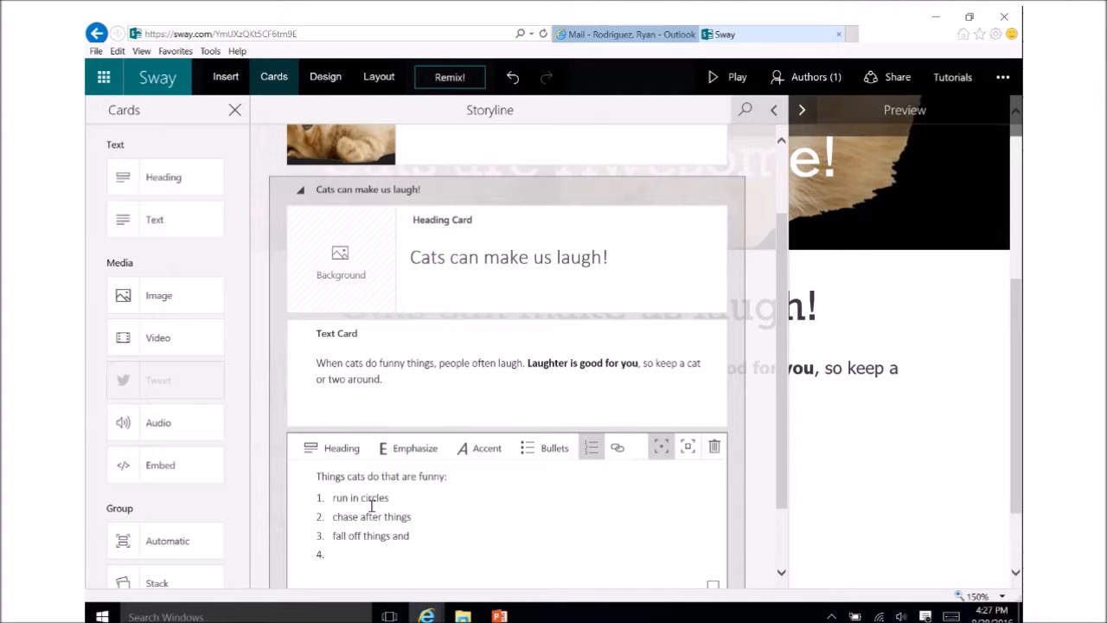
{"action": "type", "text": "get scared easily"}
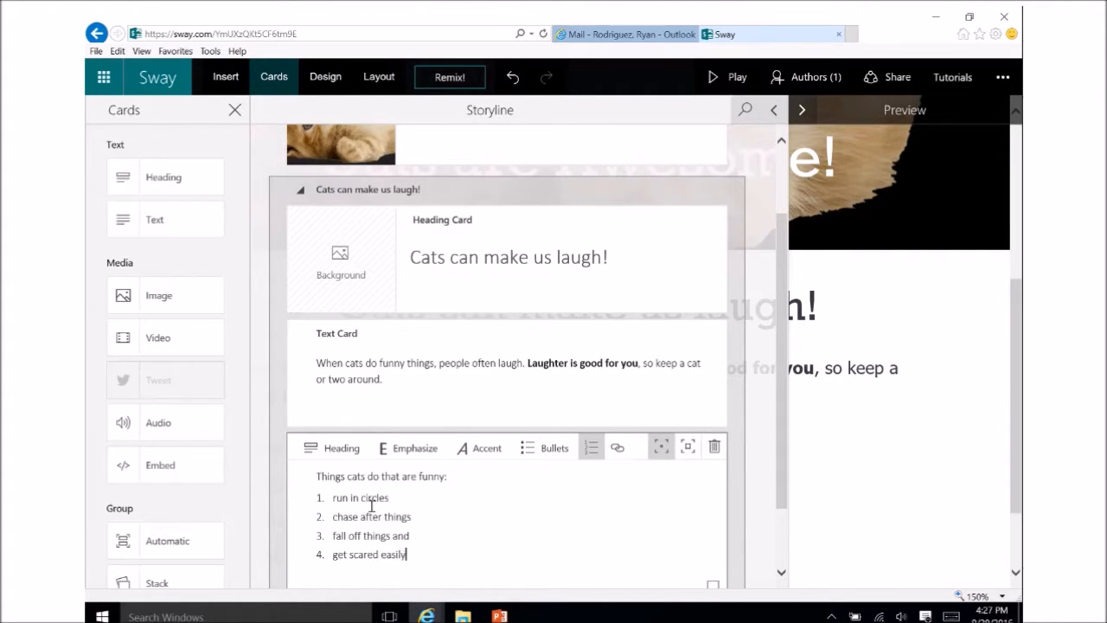
Add an image card below the numbered list card and open the image choices for it
{"action": "scroll", "coordinate": [431, 499], "scroll_direction": "down", "scroll_amount": 1}
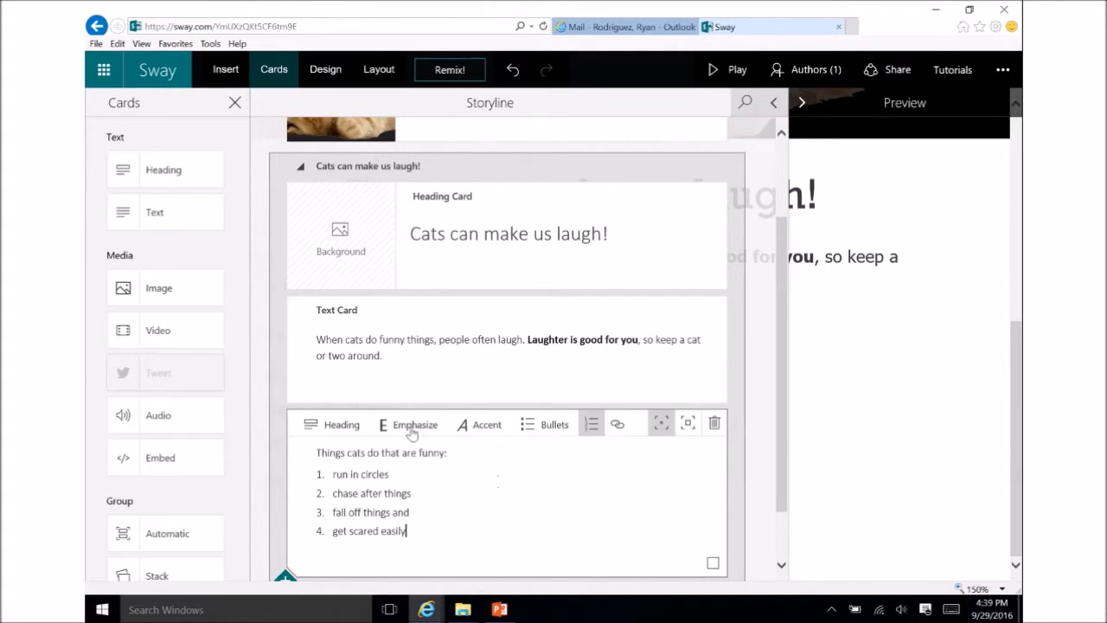
{"action": "left_click", "coordinate": [170, 292]}
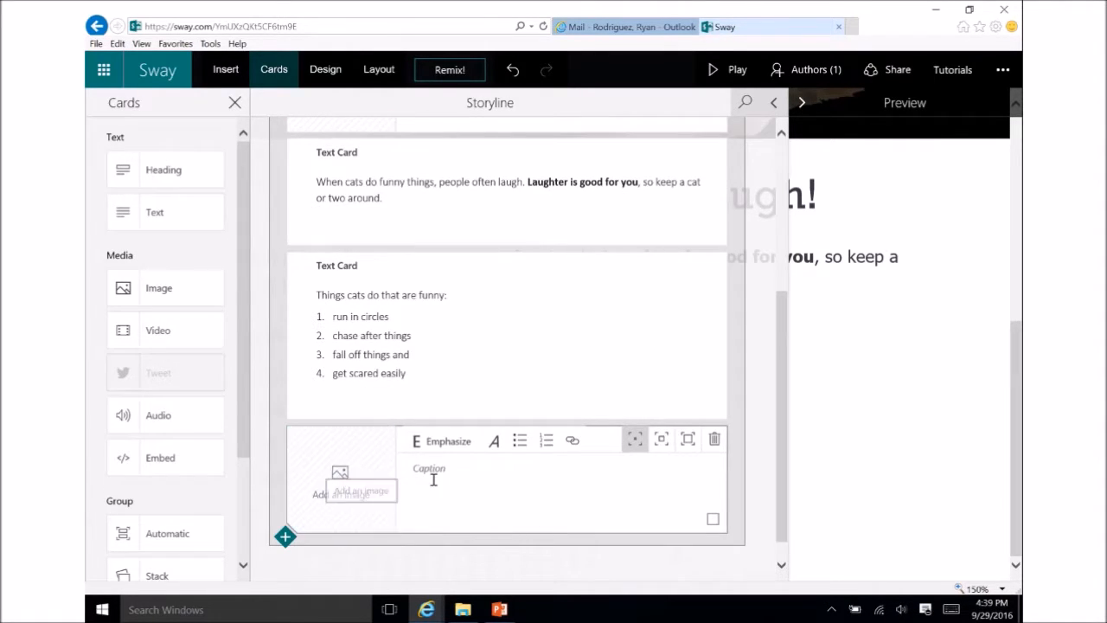
{"action": "left_click", "coordinate": [342, 481]}
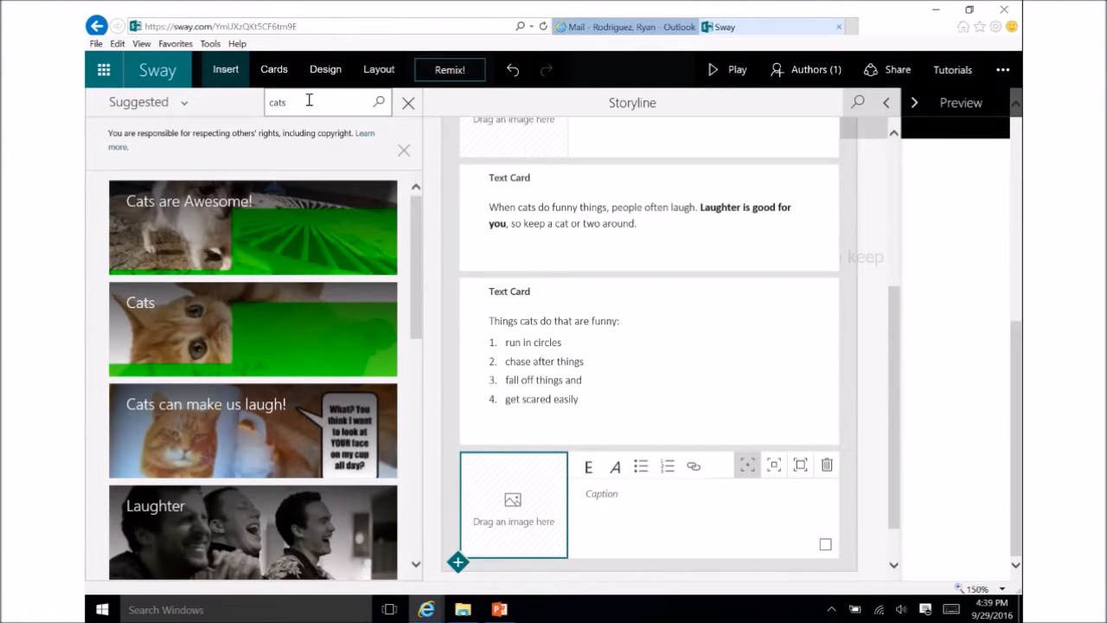
Search the suggested content for "cats" and add the picture of the cat with bread around its face to the image card
{"action": "key", "text": "Return"}
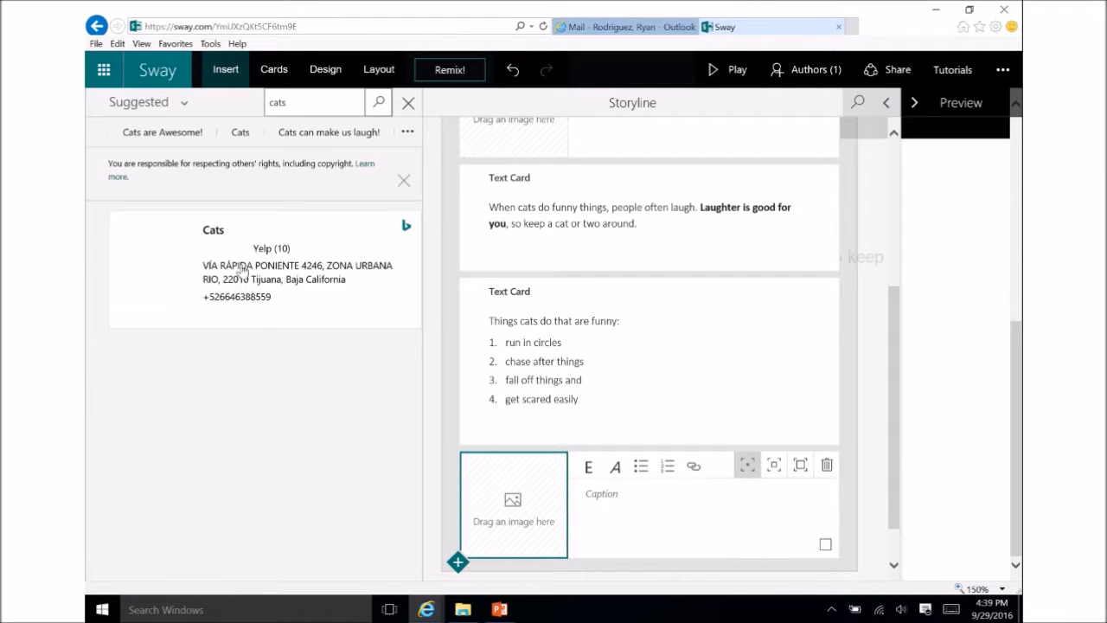
{"action": "scroll", "coordinate": [363, 390], "scroll_direction": "down", "scroll_amount": 5}
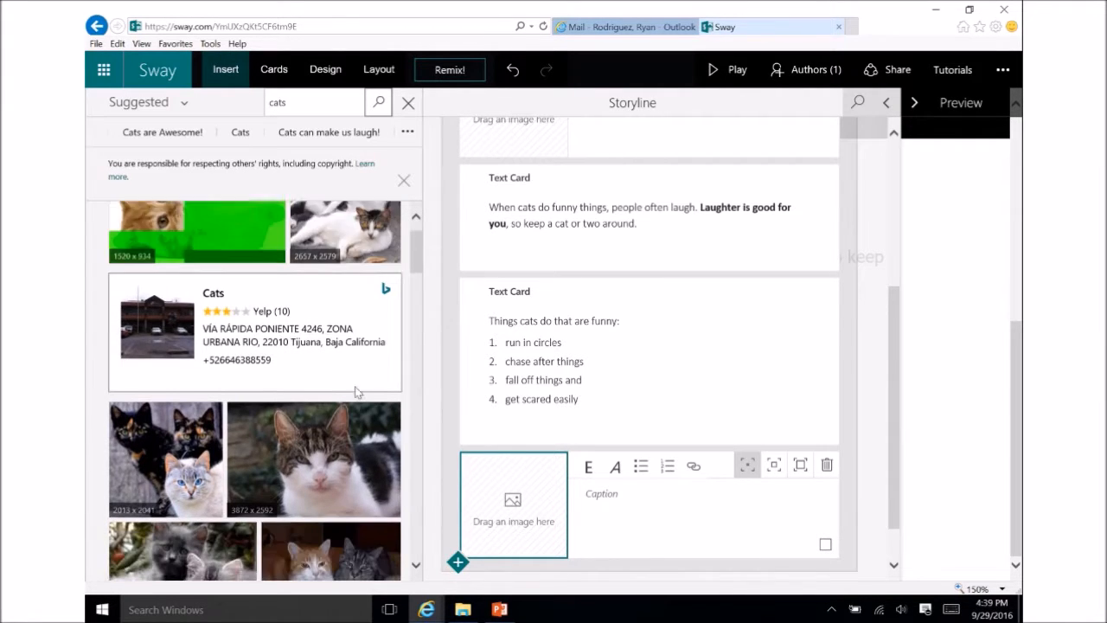
{"action": "scroll", "coordinate": [349, 381], "scroll_direction": "down", "scroll_amount": 5}
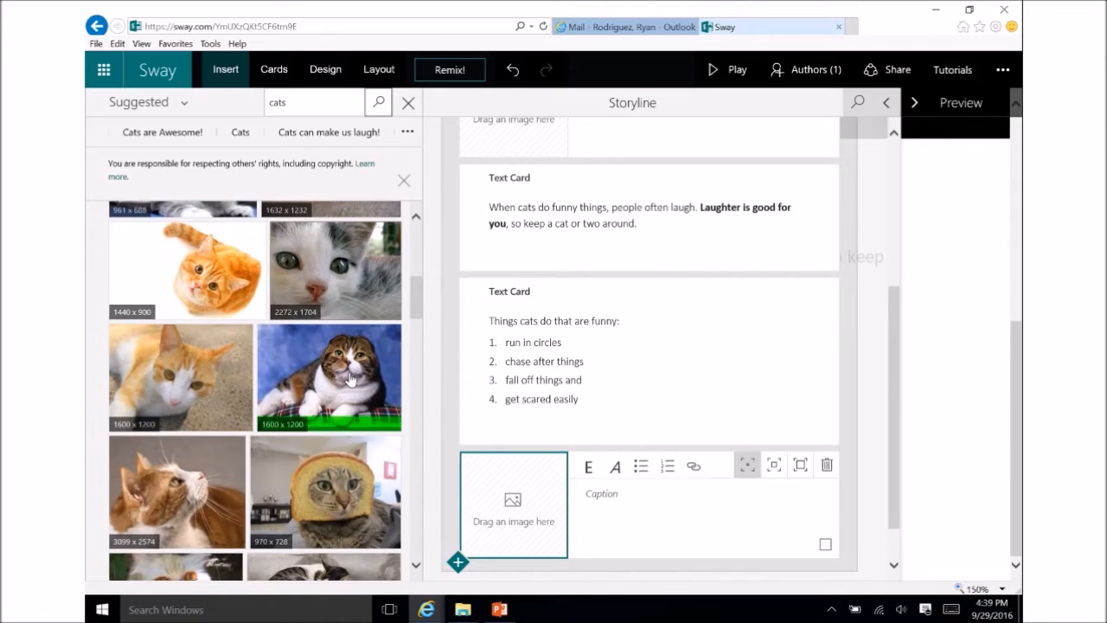
{"action": "left_click", "coordinate": [333, 454]}
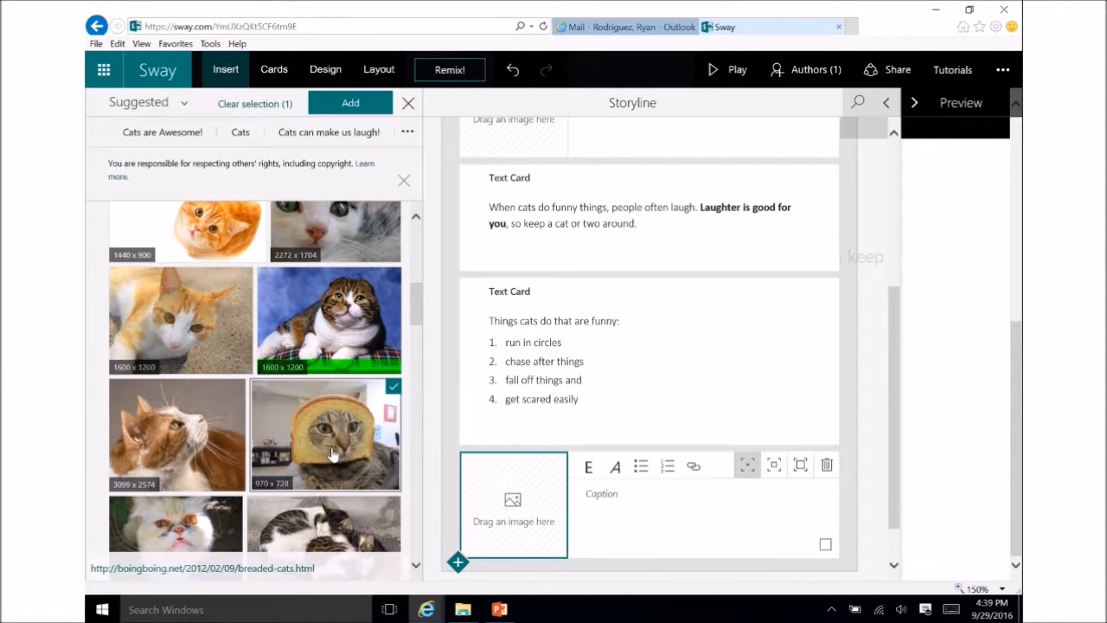
{"action": "left_click", "coordinate": [333, 106]}
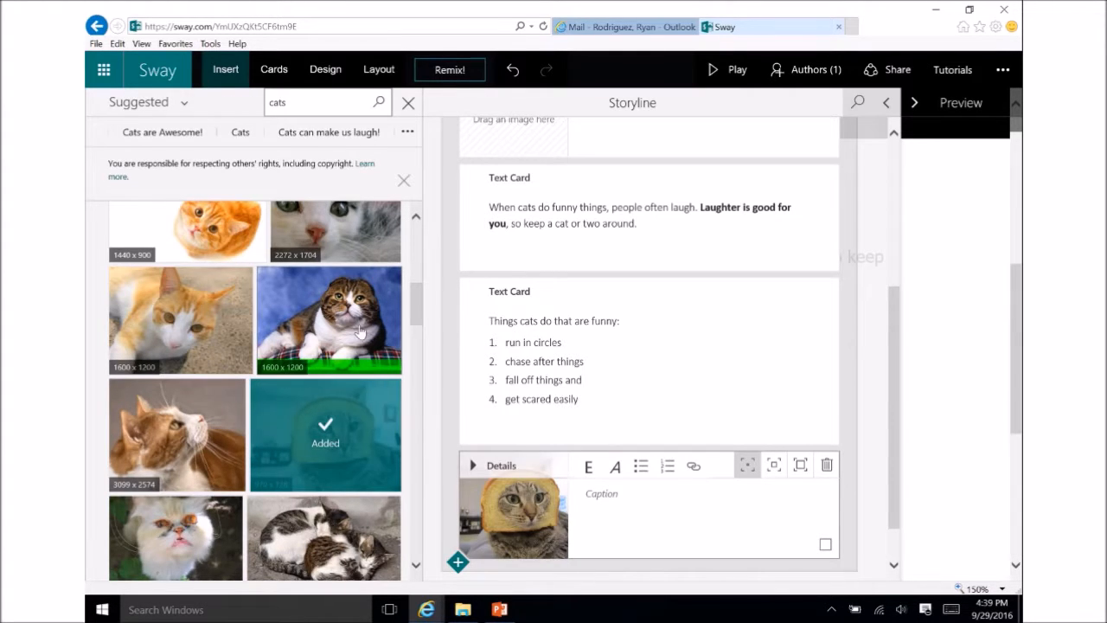
Caption the image card of the cat with bread around its face "What a silly cat"
{"action": "left_click", "coordinate": [614, 494]}
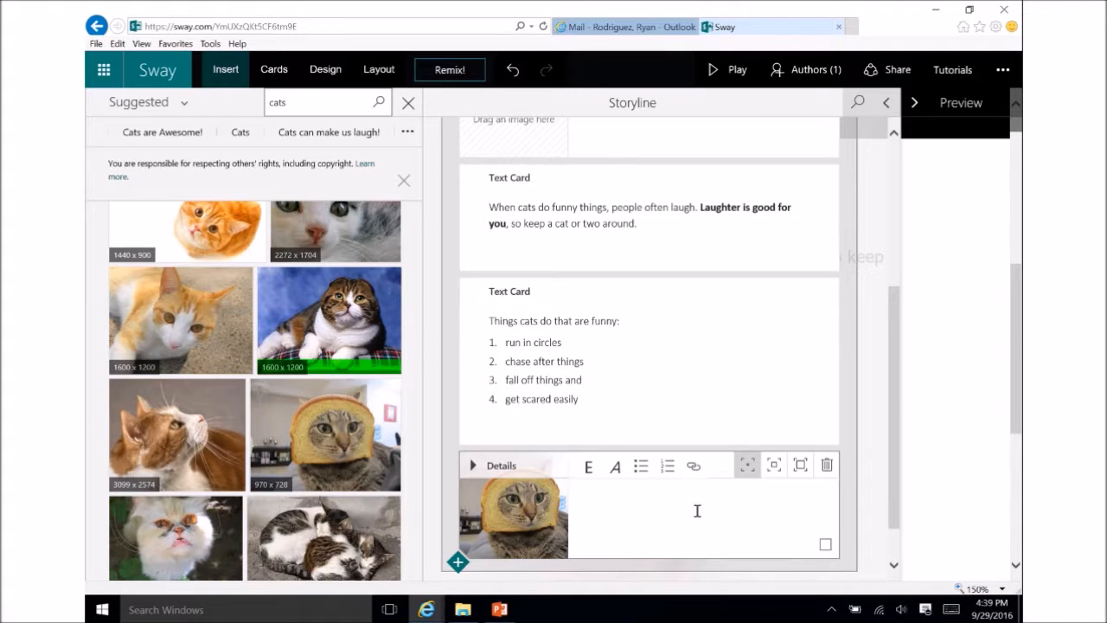
{"action": "type", "text": "Whaa silly cat"}
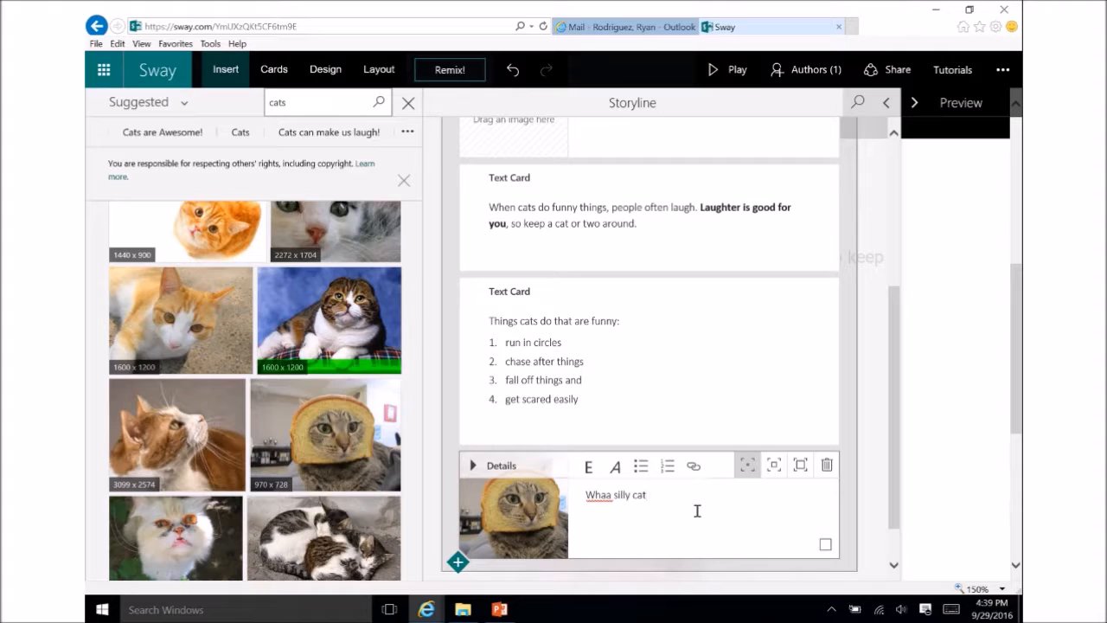
{"action": "left_click", "coordinate": [606, 494]}
{"action": "type", "text": "t"}
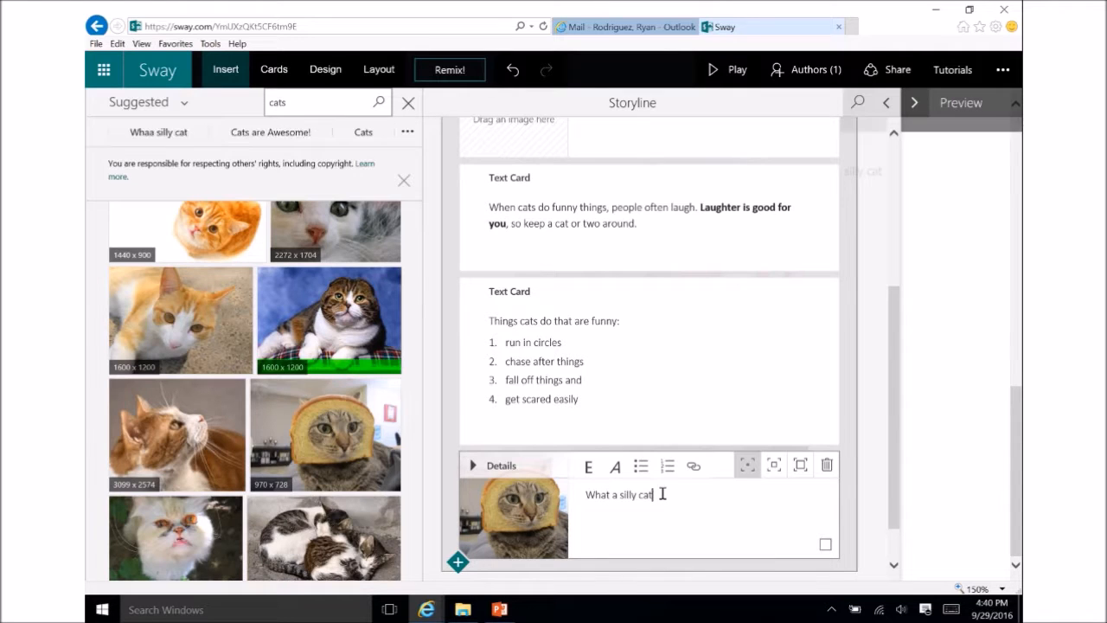
{"action": "scroll", "coordinate": [663, 492], "scroll_direction": "down", "scroll_amount": 1}
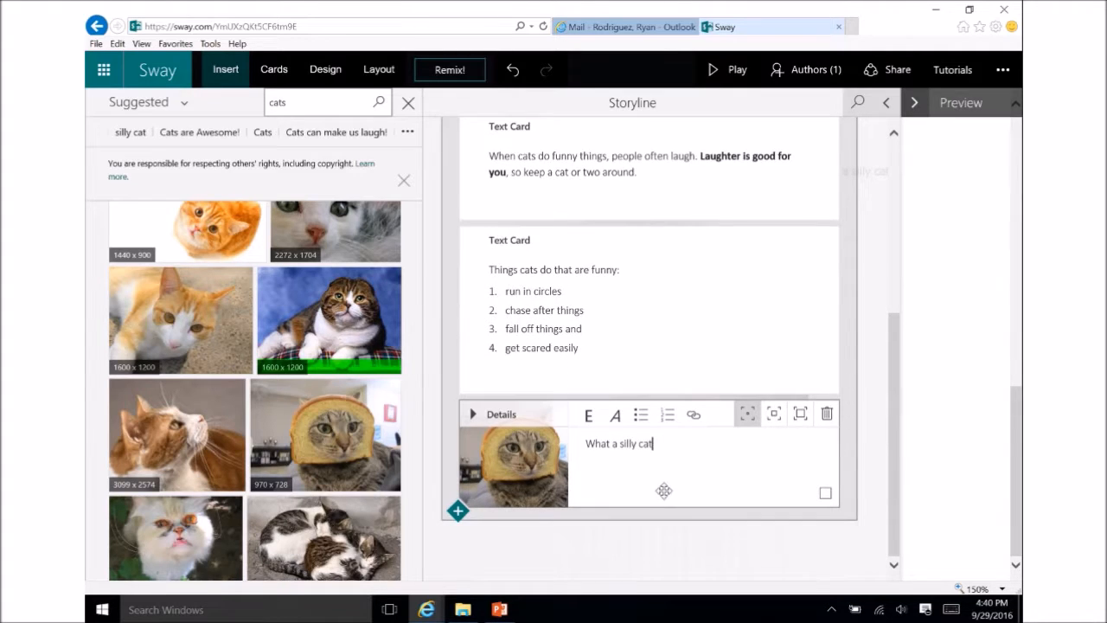
Add a text card below the image card reading "What? You still don't believe me? Take a look at this video!"
{"action": "left_click", "coordinate": [406, 104]}
{"action": "left_click", "coordinate": [278, 71]}
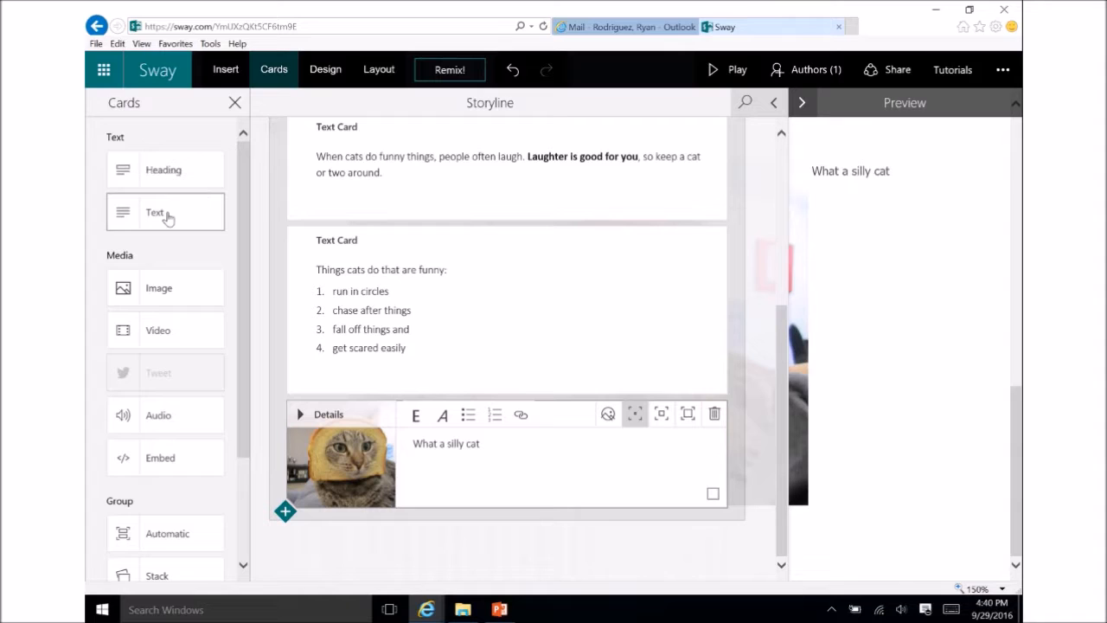
{"action": "left_click", "coordinate": [167, 216]}
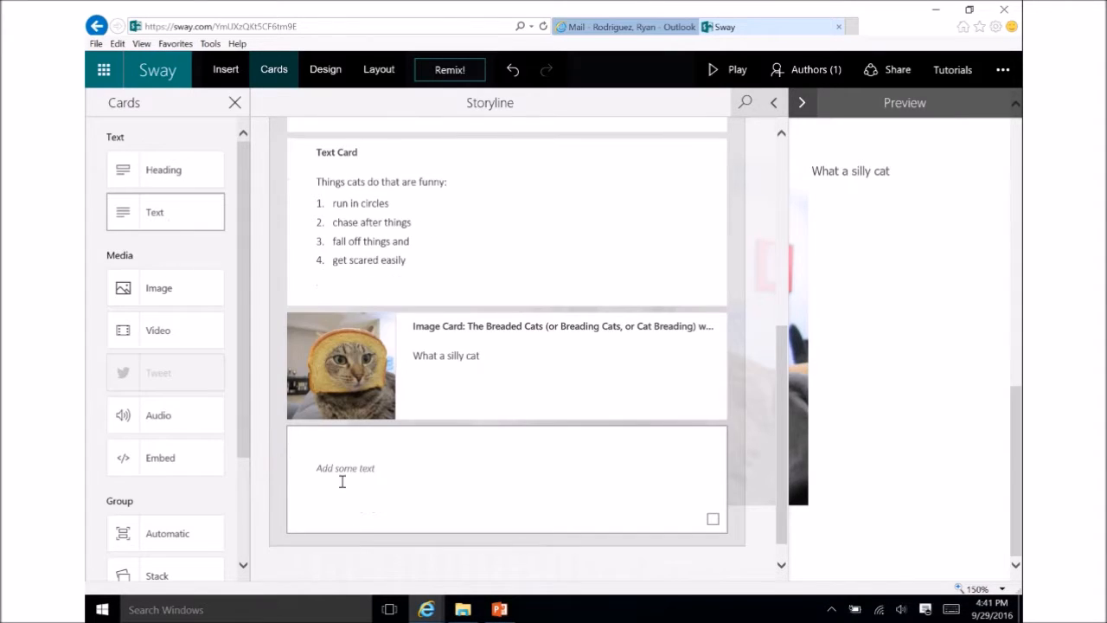
{"action": "left_click", "coordinate": [335, 470]}
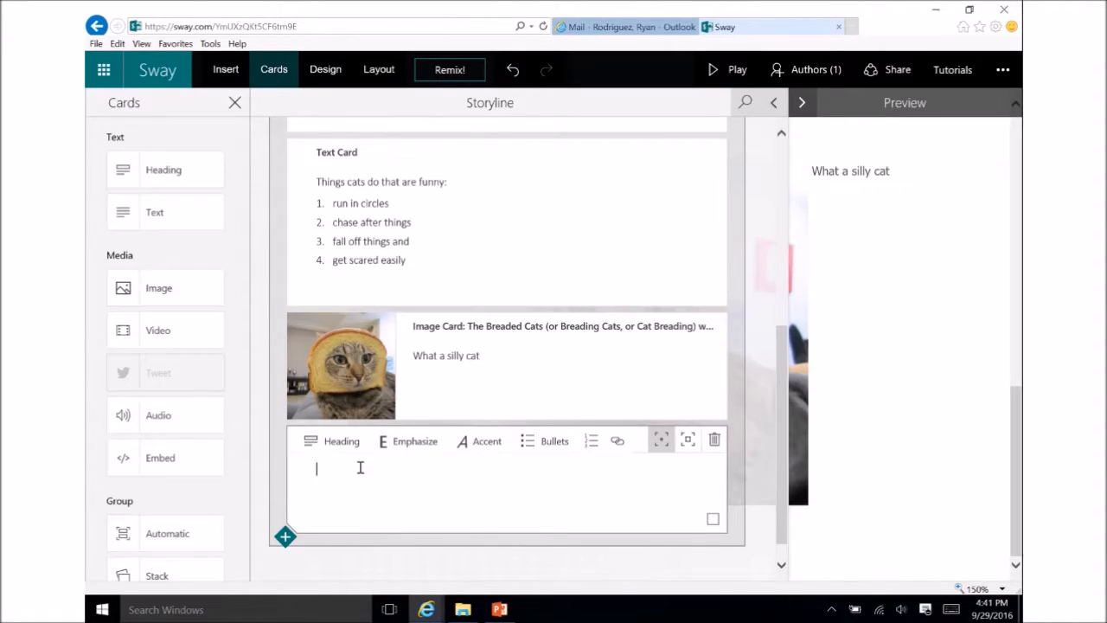
{"action": "type", "text": "What? You still don't believe me? Take a look at this video!"}
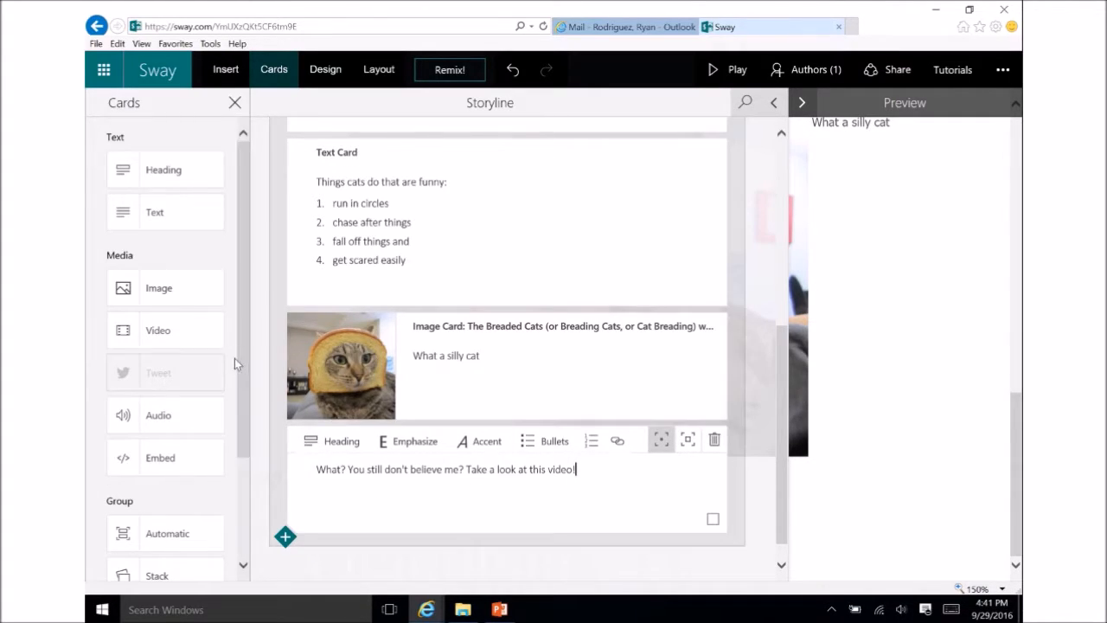
Add a video card below the new text card and insert the Funny Cats Choir video from OneDrive's Sway Media folder
{"action": "left_click", "coordinate": [159, 337]}
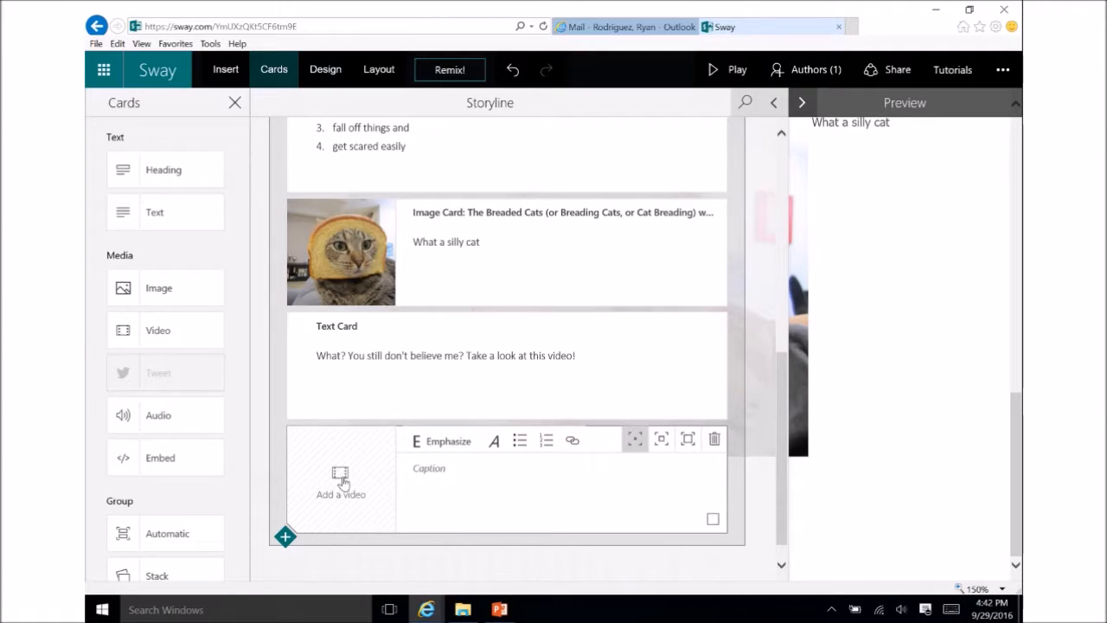
{"action": "left_click", "coordinate": [342, 483]}
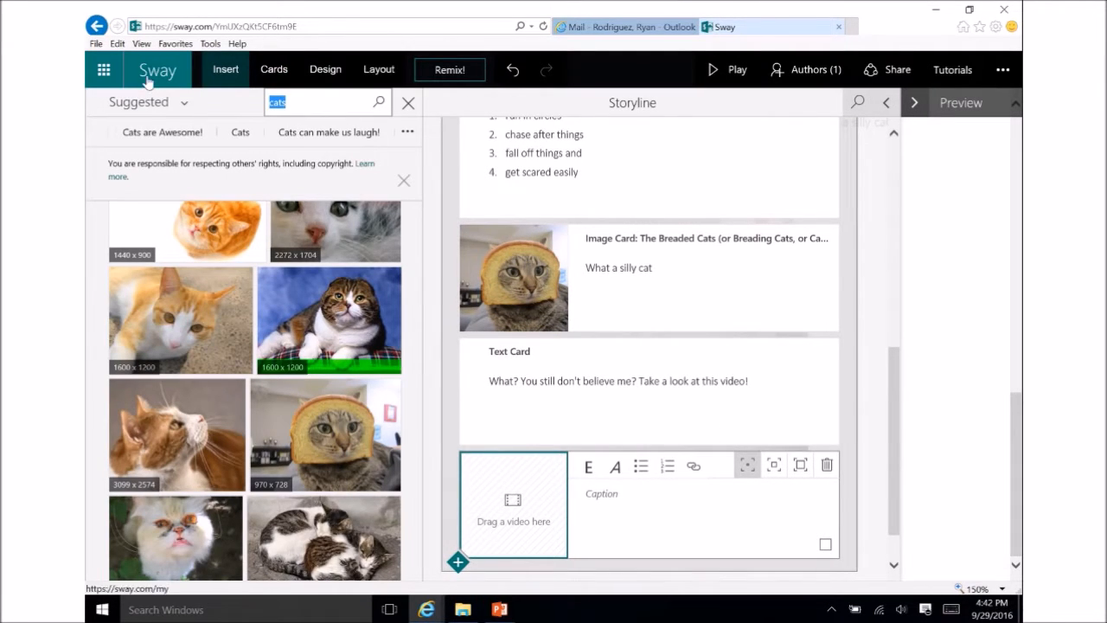
{"action": "left_click", "coordinate": [183, 103]}
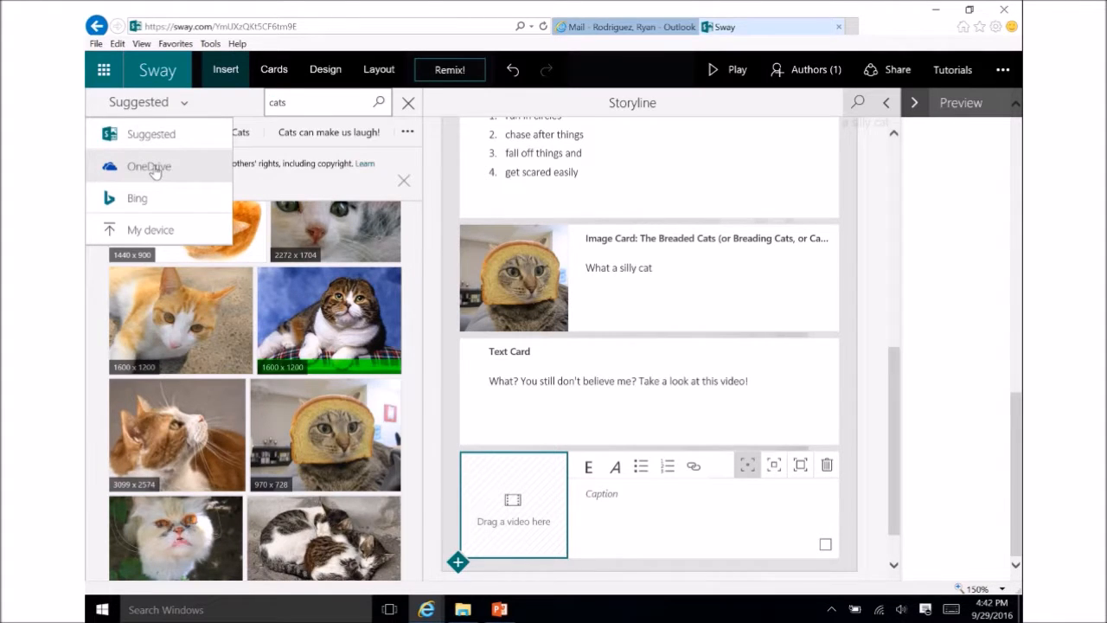
{"action": "left_click", "coordinate": [155, 170]}
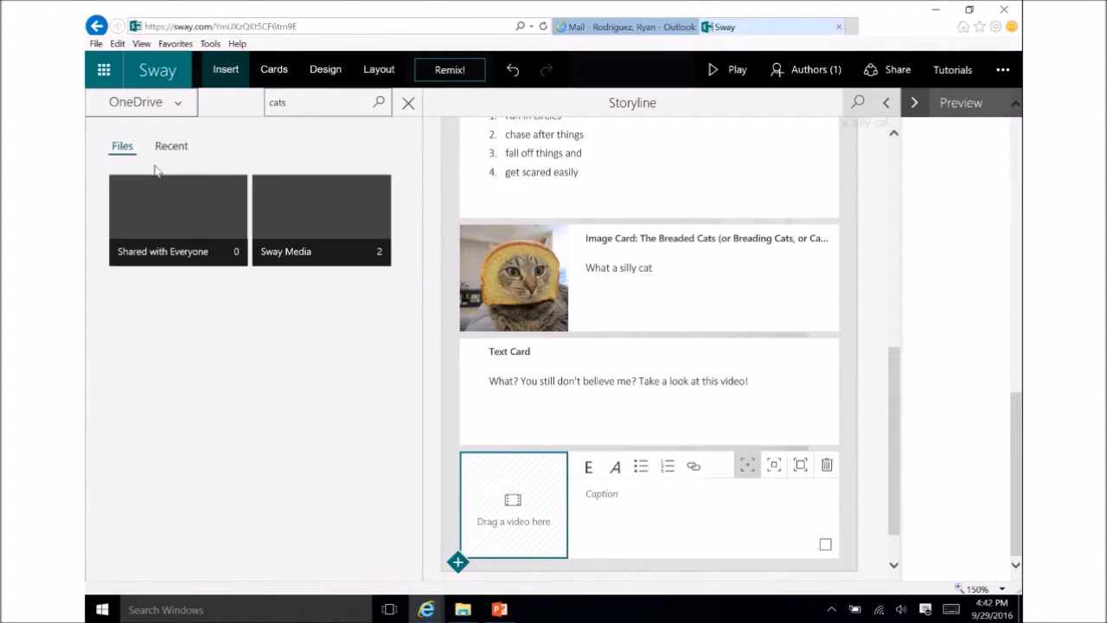
{"action": "left_click", "coordinate": [297, 207]}
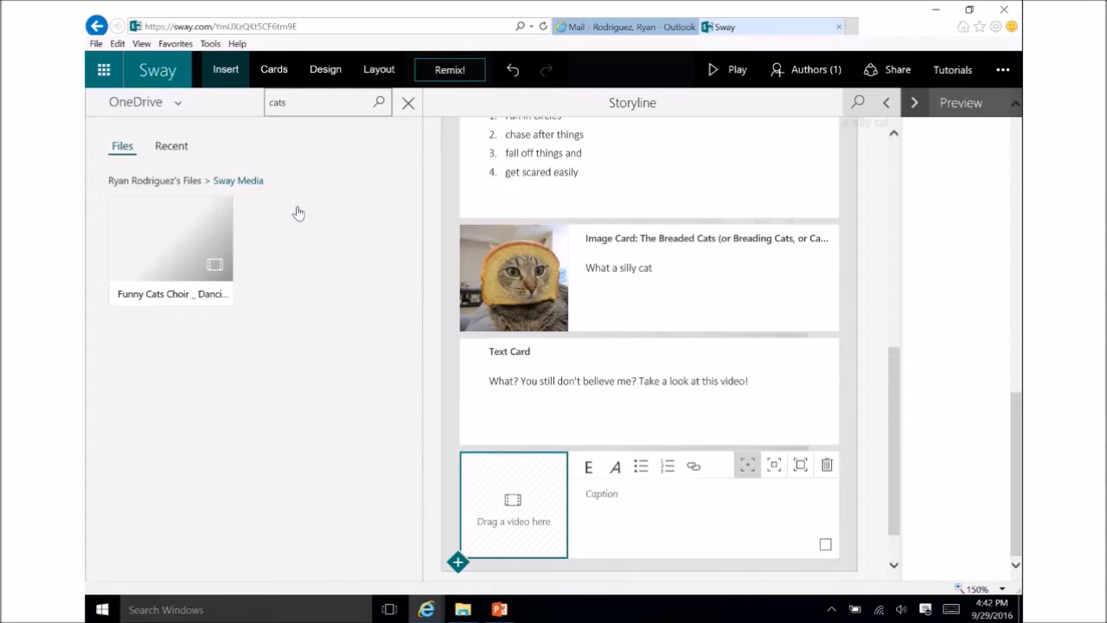
{"action": "left_click", "coordinate": [155, 252]}
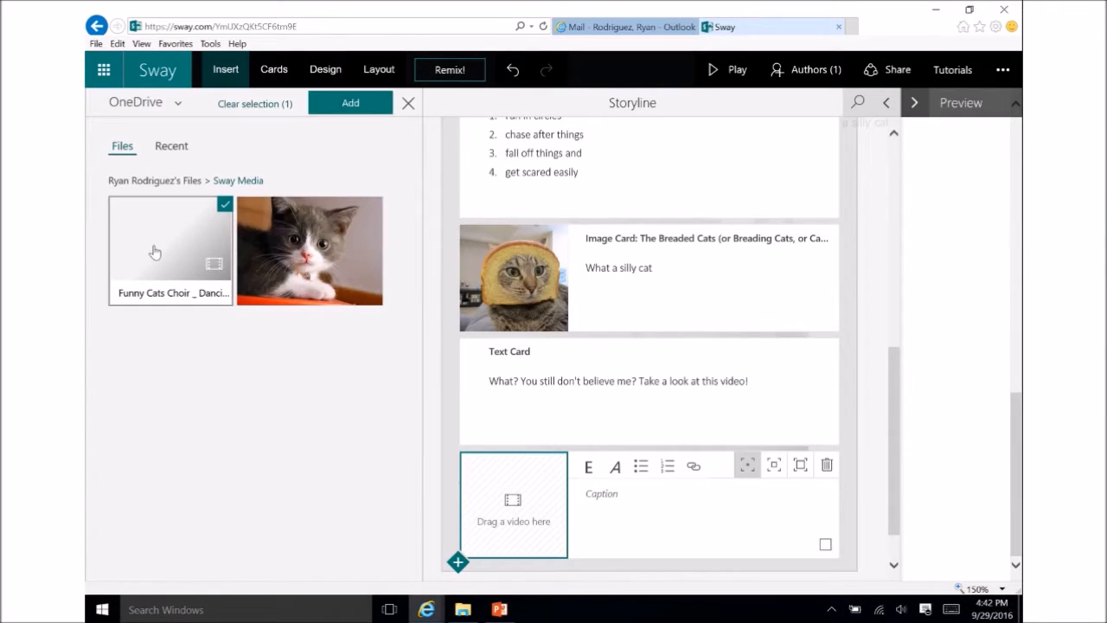
{"action": "left_click", "coordinate": [349, 105]}
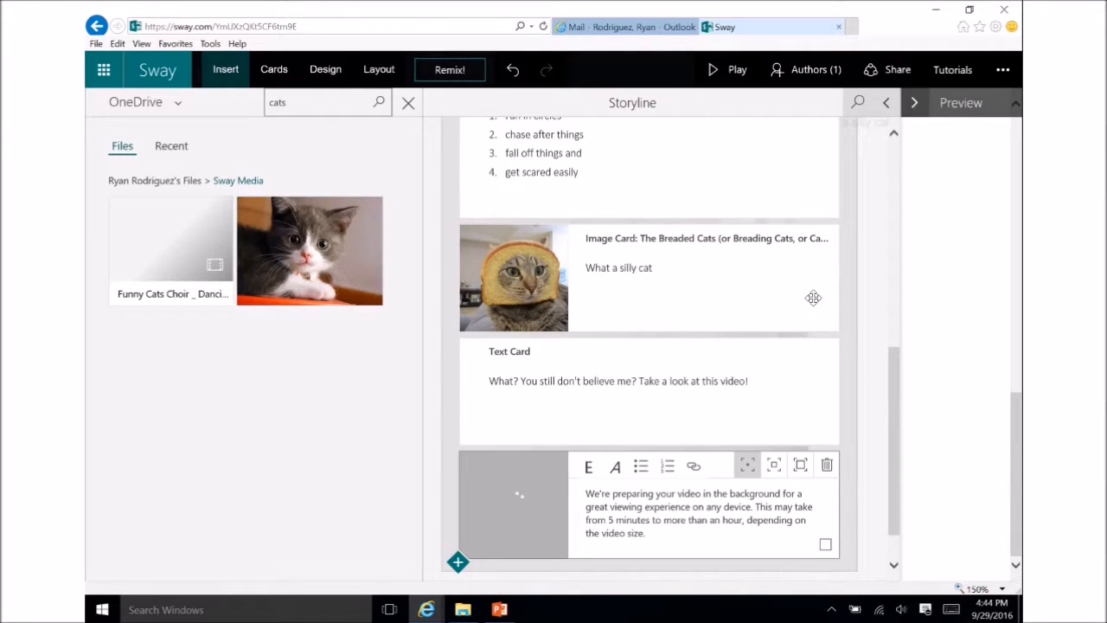
Set the emphasis of the "What a silly cat" image card to Intense and check it in the preview
{"action": "left_click", "coordinate": [702, 286]}
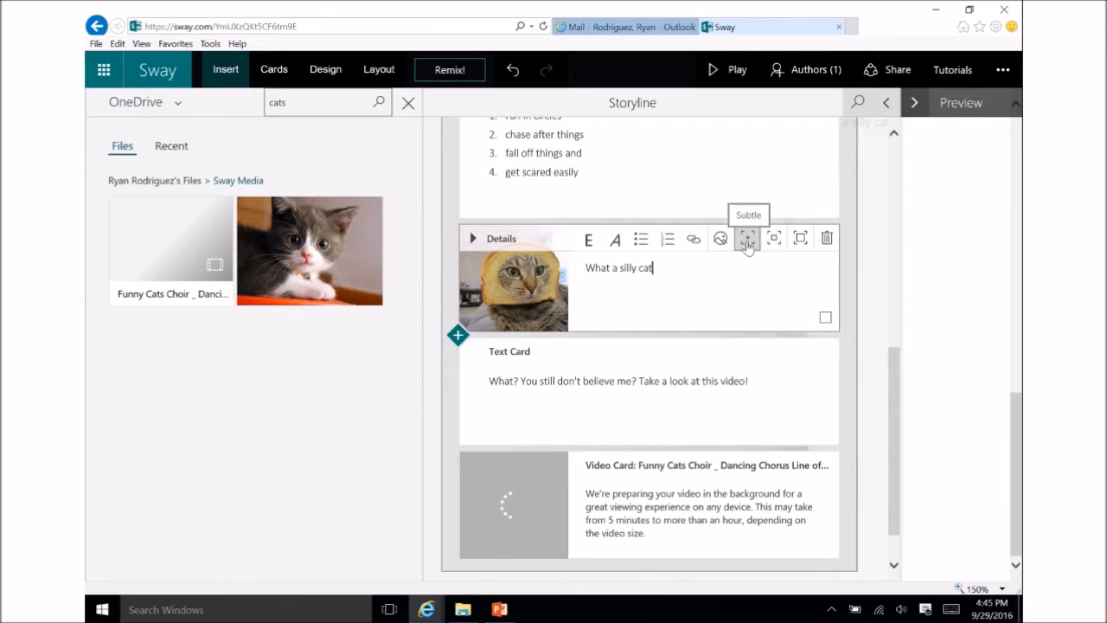
{"action": "left_click", "coordinate": [800, 246]}
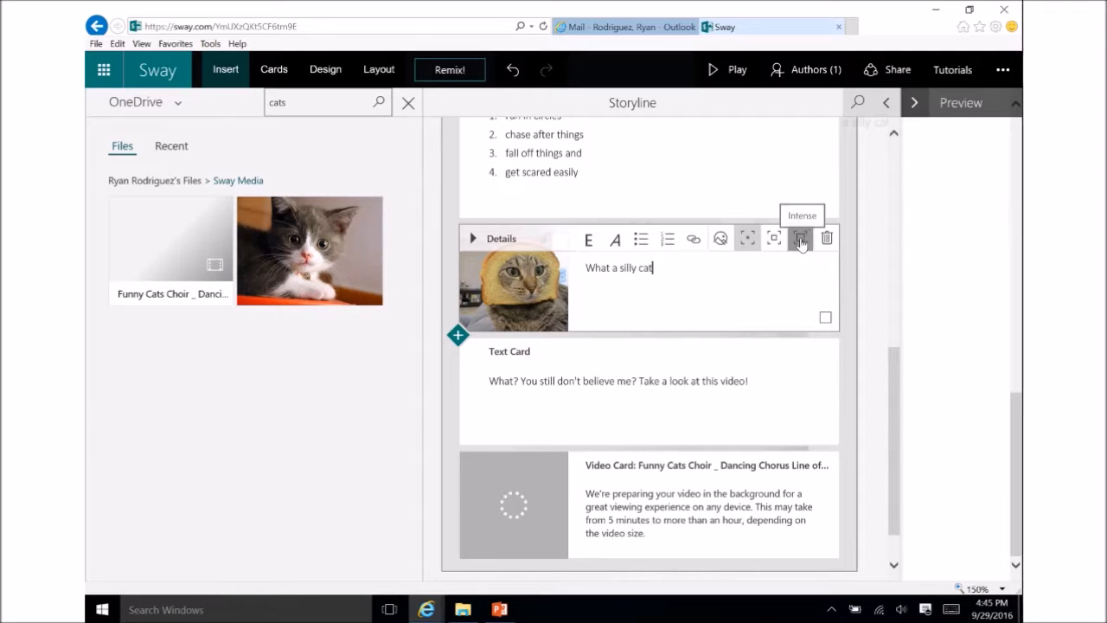
{"action": "left_click", "coordinate": [720, 242]}
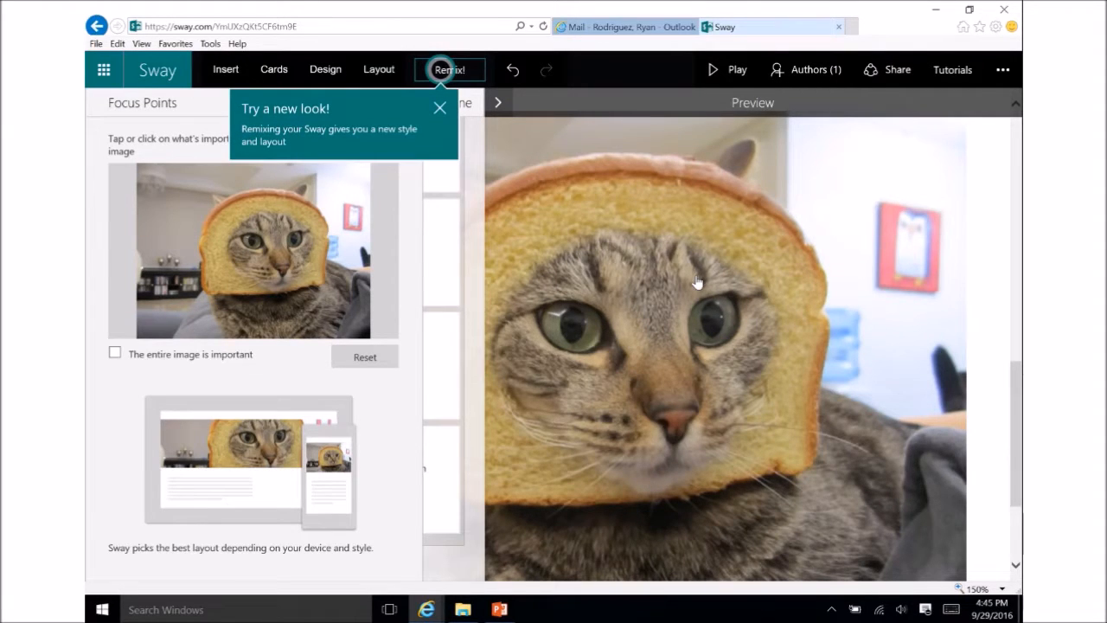
{"action": "left_click", "coordinate": [439, 107]}
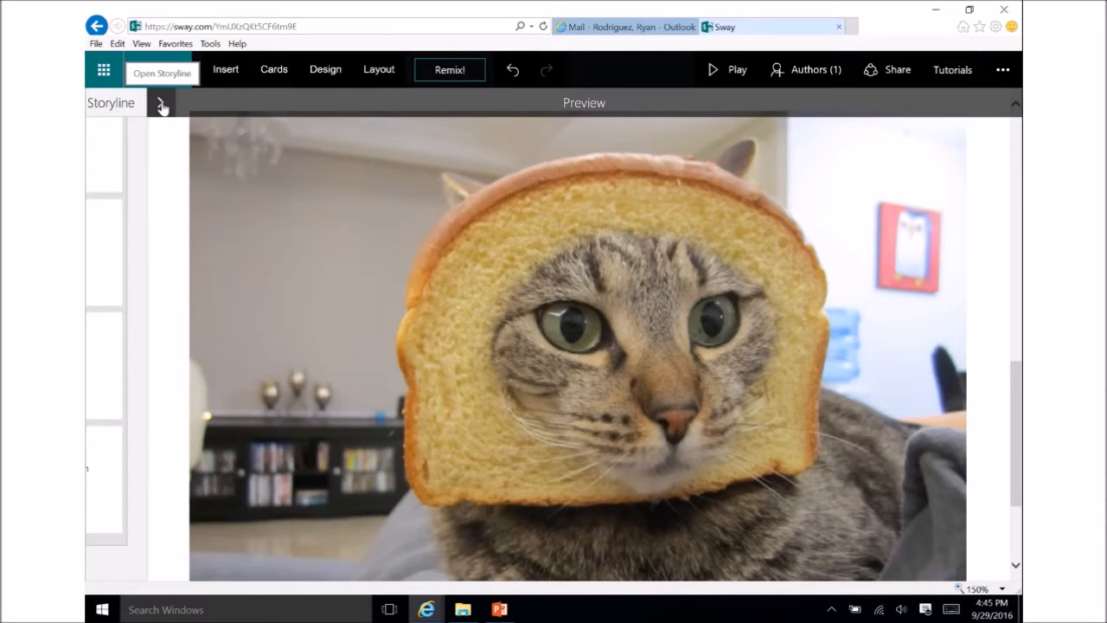
{"action": "left_click", "coordinate": [162, 104]}
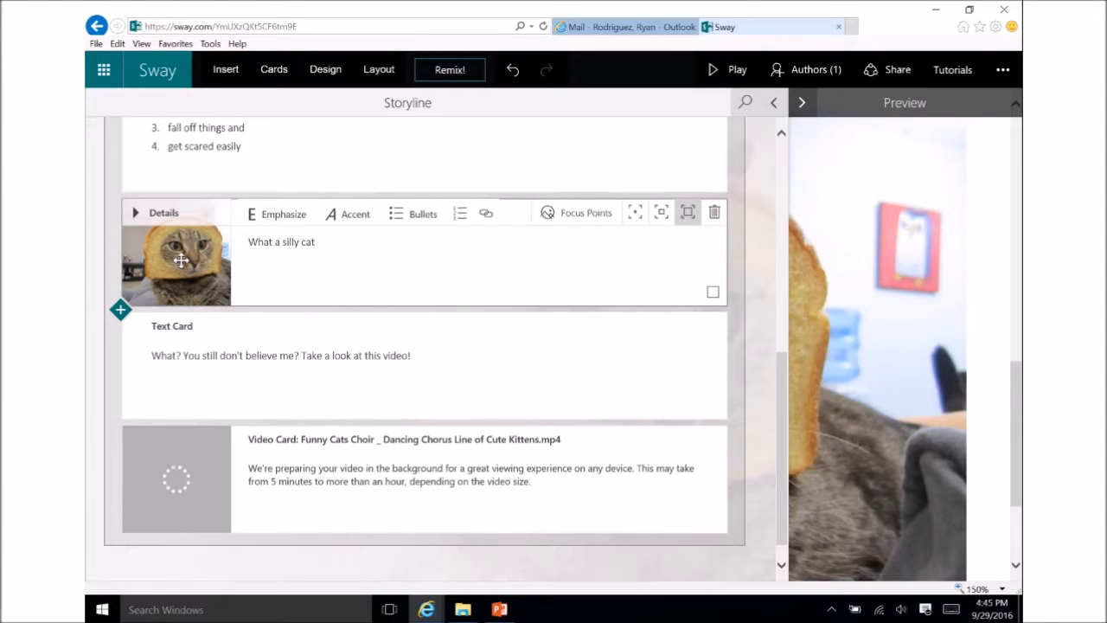
Place four focus points at the corners of the bread slice in the cat image and check the full preview
{"action": "left_click", "coordinate": [563, 214]}
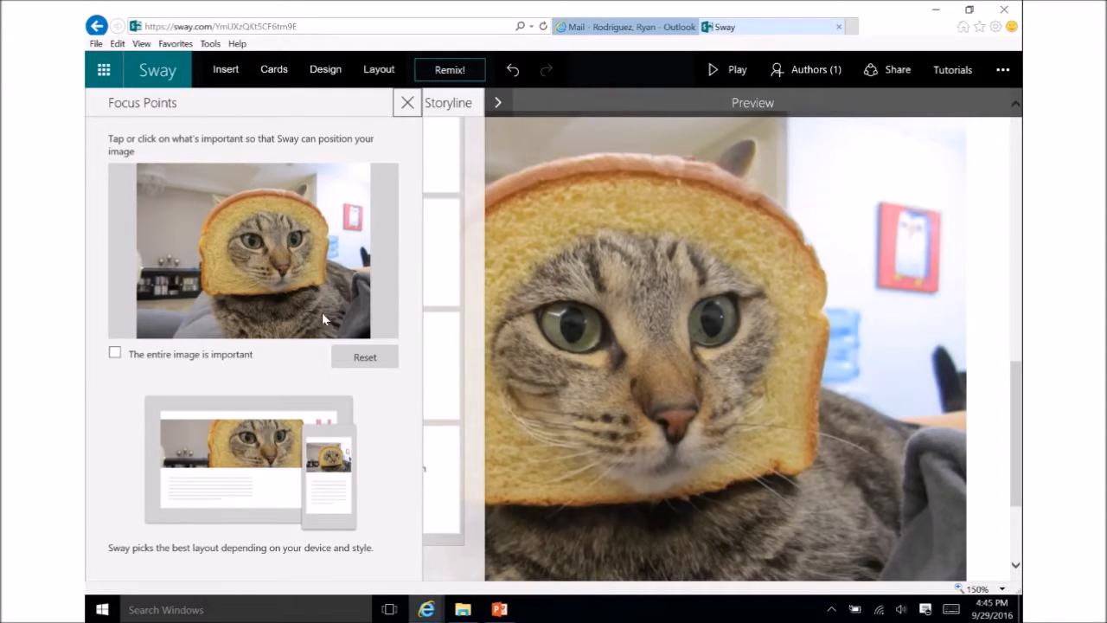
{"action": "left_click", "coordinate": [319, 280]}
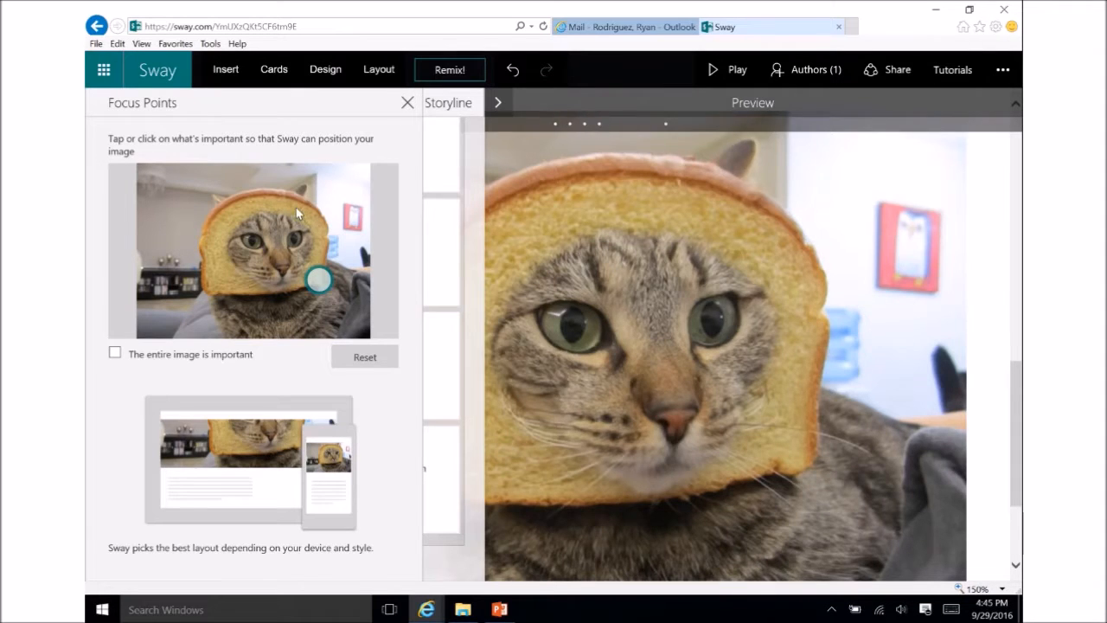
{"action": "left_click", "coordinate": [310, 202]}
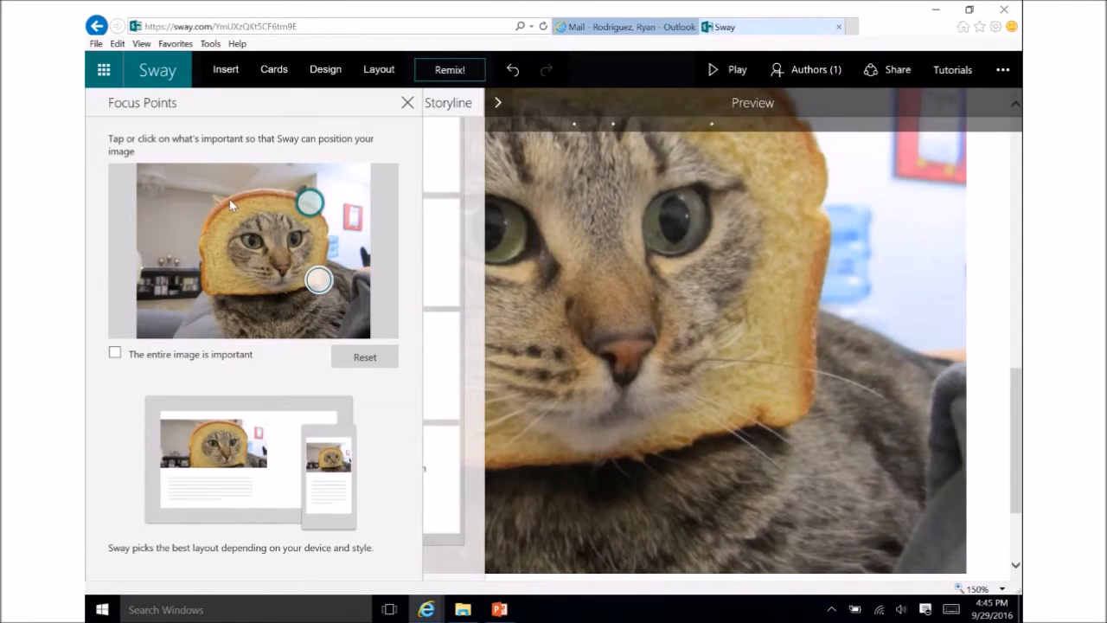
{"action": "left_click", "coordinate": [229, 199]}
{"action": "left_click", "coordinate": [206, 286]}
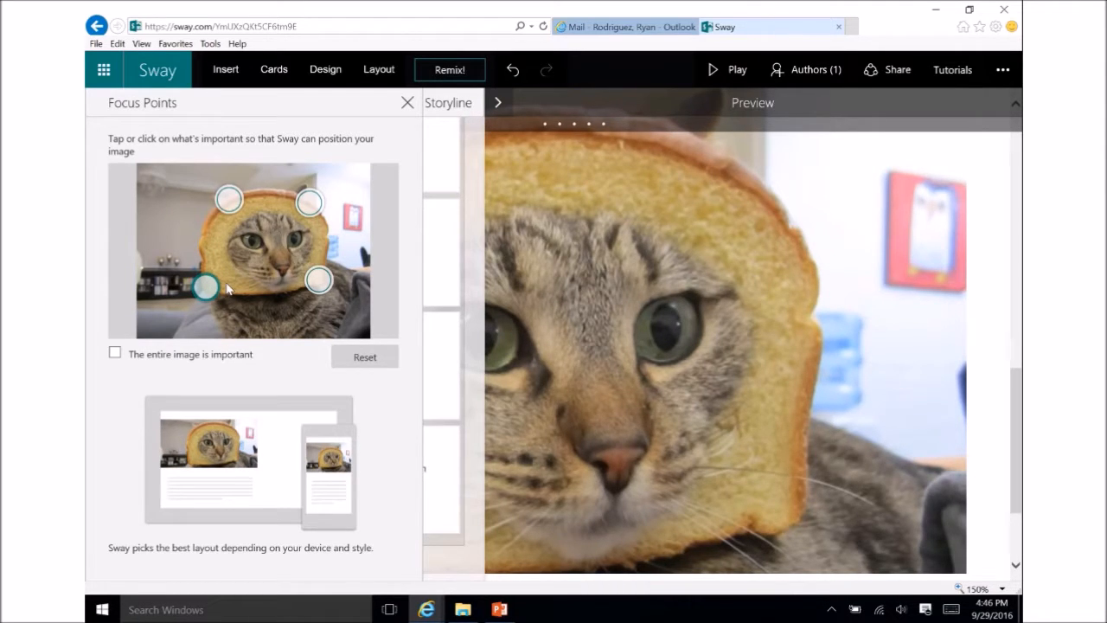
{"action": "left_click", "coordinate": [407, 104]}
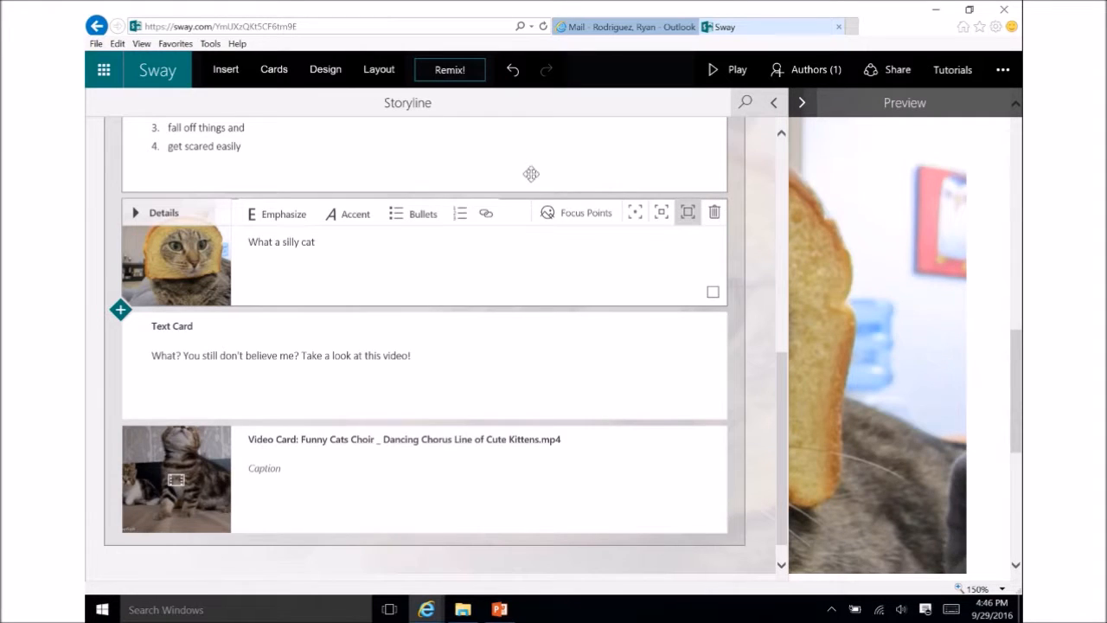
{"action": "left_click", "coordinate": [797, 104]}
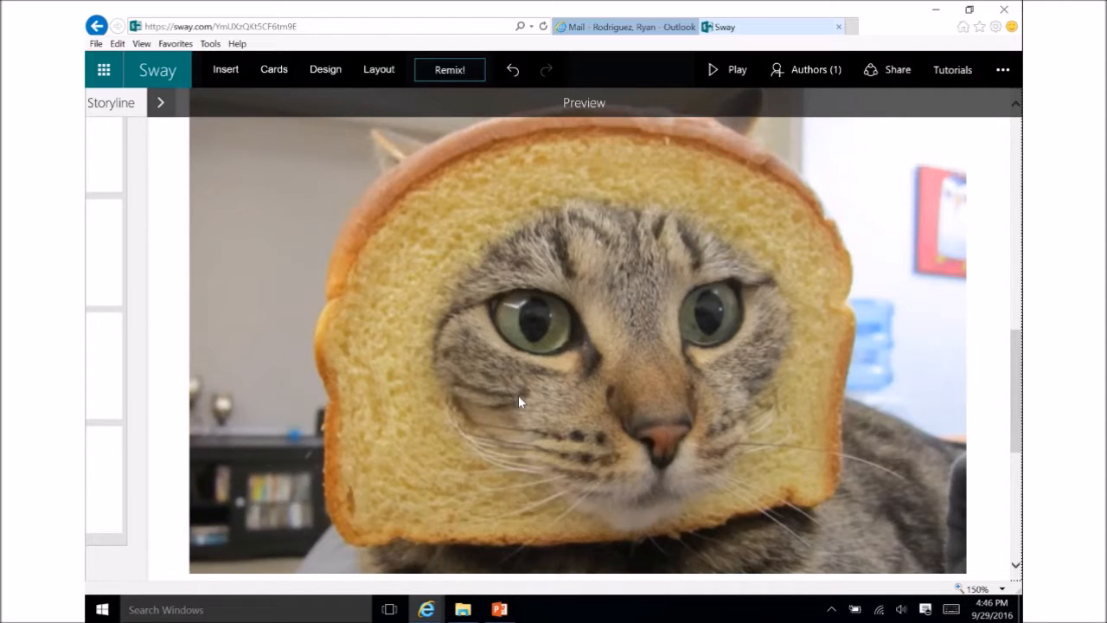
{"action": "left_click", "coordinate": [160, 102]}
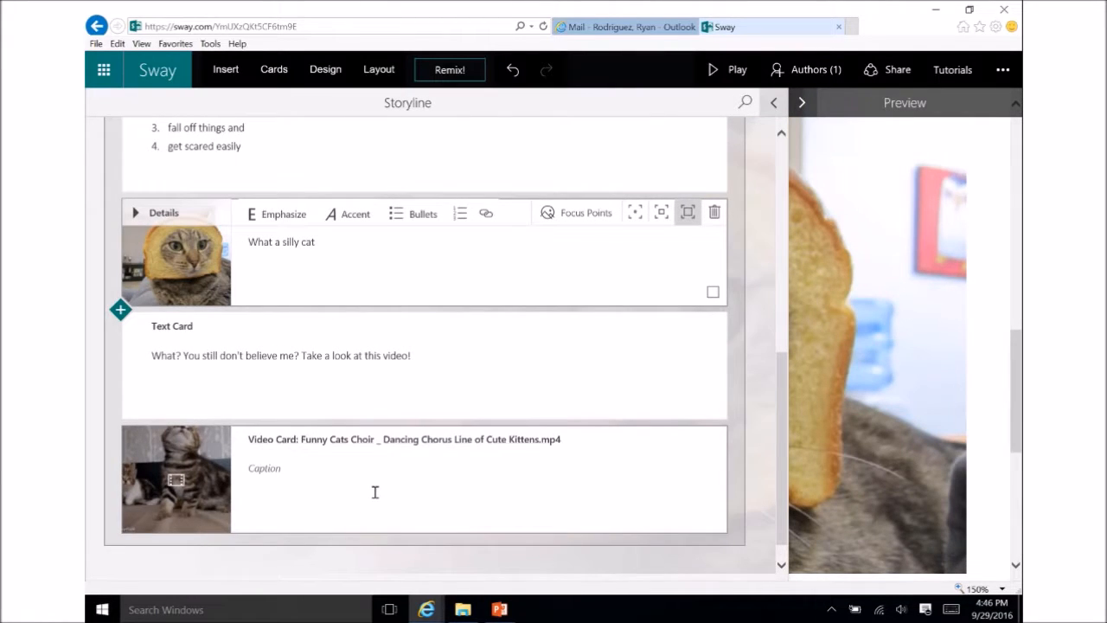
Caption the video card "Dancing kittens"
{"action": "left_click", "coordinate": [269, 467]}
{"action": "type", "text": "Dancing kittens"}
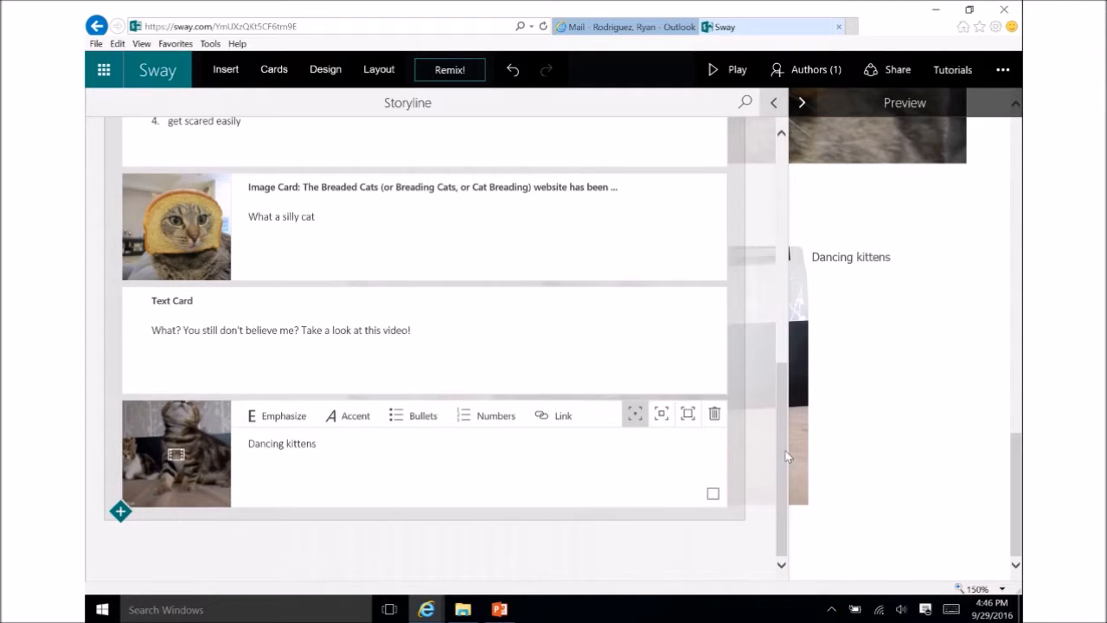
{"action": "left_click_drag", "start_coordinate": [787, 456], "coordinate": [787, 511]}
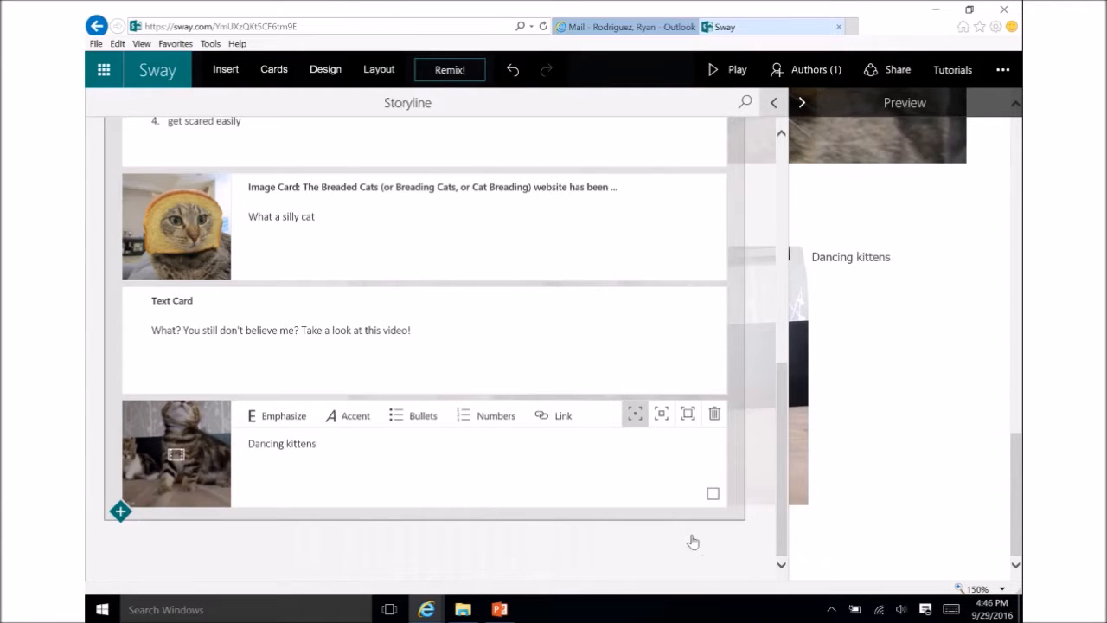
Add a Stack group below the video card
{"action": "left_click", "coordinate": [270, 69]}
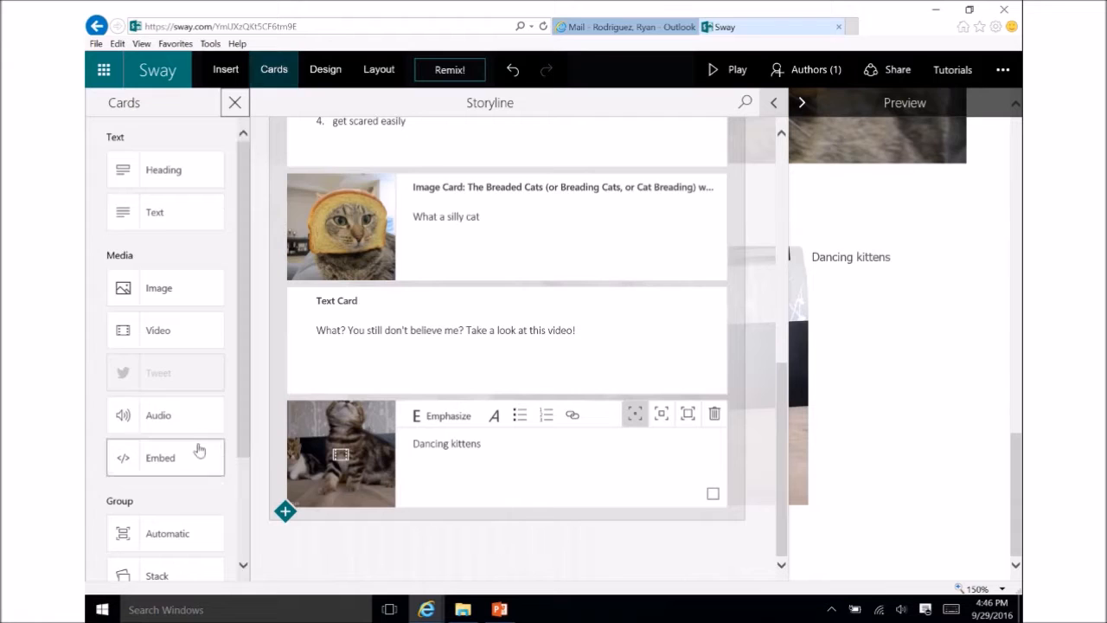
{"action": "scroll", "coordinate": [198, 448], "scroll_direction": "down", "scroll_amount": 3}
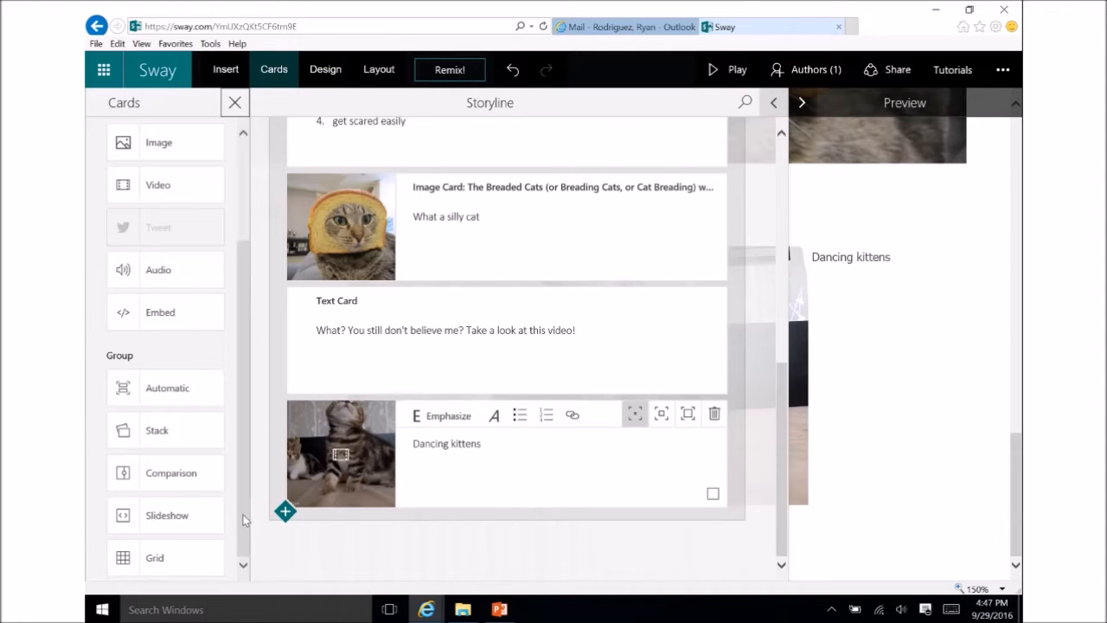
{"action": "left_click", "coordinate": [166, 435]}
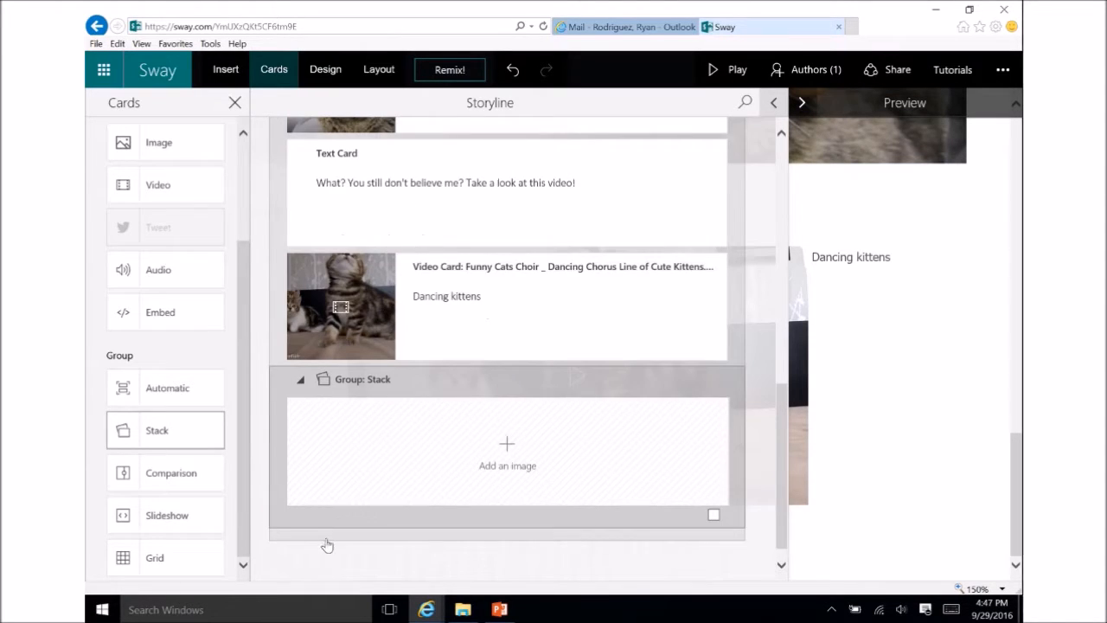
Use Bing cat images for the Stack group, selecting the brown-and-white cat on the tartan cushion and the two Tonkinese cats asleep
{"action": "left_click", "coordinate": [507, 446]}
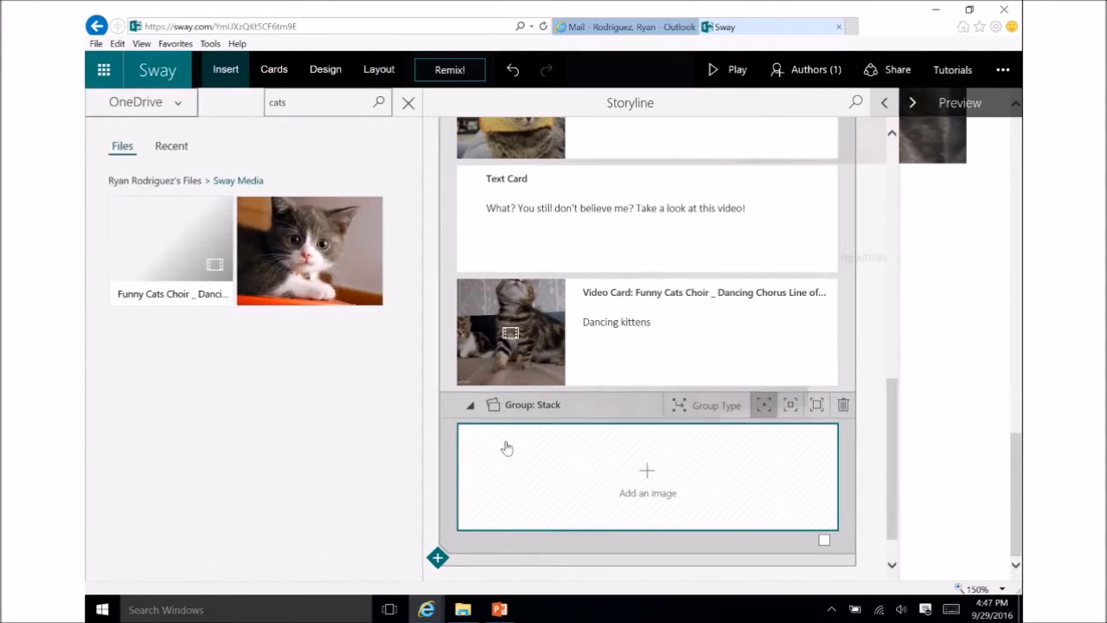
{"action": "left_click", "coordinate": [179, 107]}
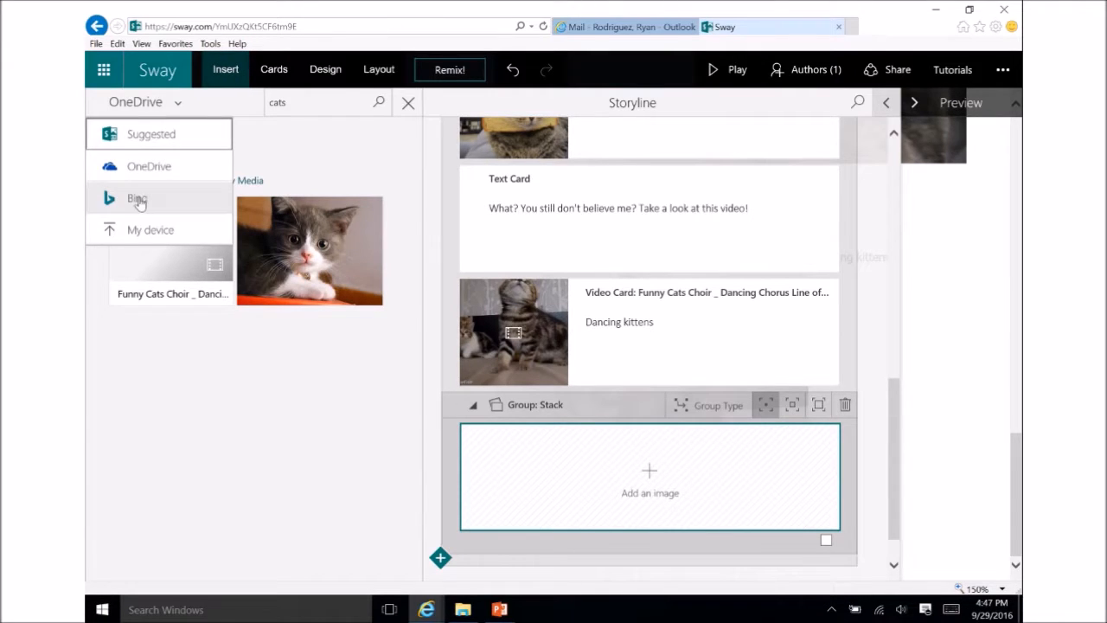
{"action": "left_click", "coordinate": [139, 200]}
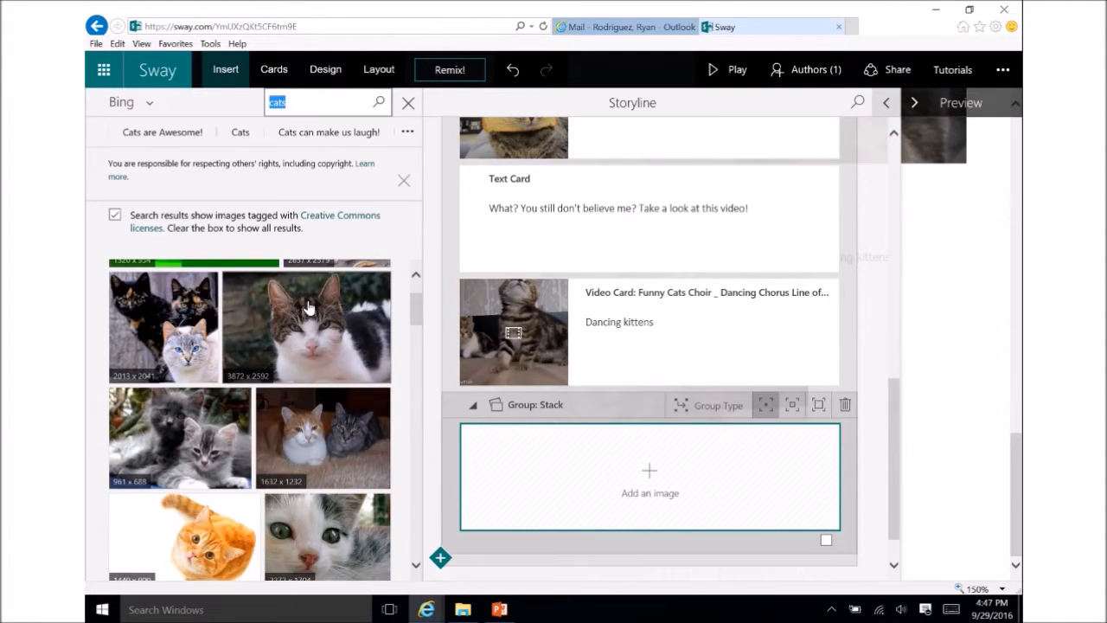
{"action": "scroll", "coordinate": [307, 307], "scroll_direction": "down", "scroll_amount": 5}
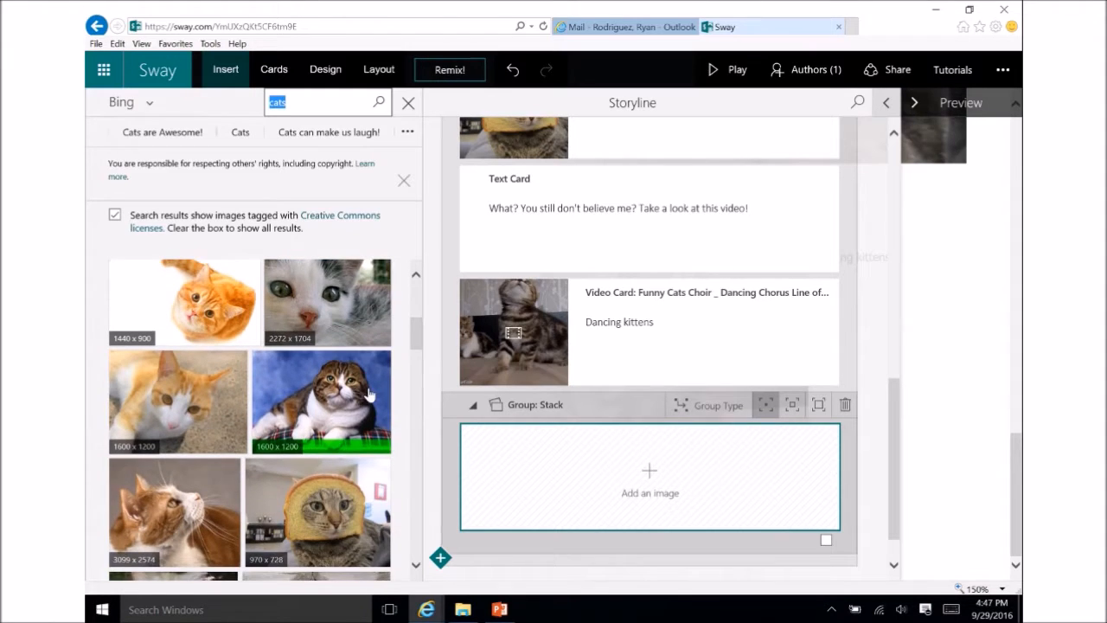
{"action": "left_click", "coordinate": [328, 402]}
{"action": "scroll", "coordinate": [288, 394], "scroll_direction": "down", "scroll_amount": 2}
{"action": "scroll", "coordinate": [294, 393], "scroll_direction": "down", "scroll_amount": 4}
{"action": "left_click", "coordinate": [318, 399]}
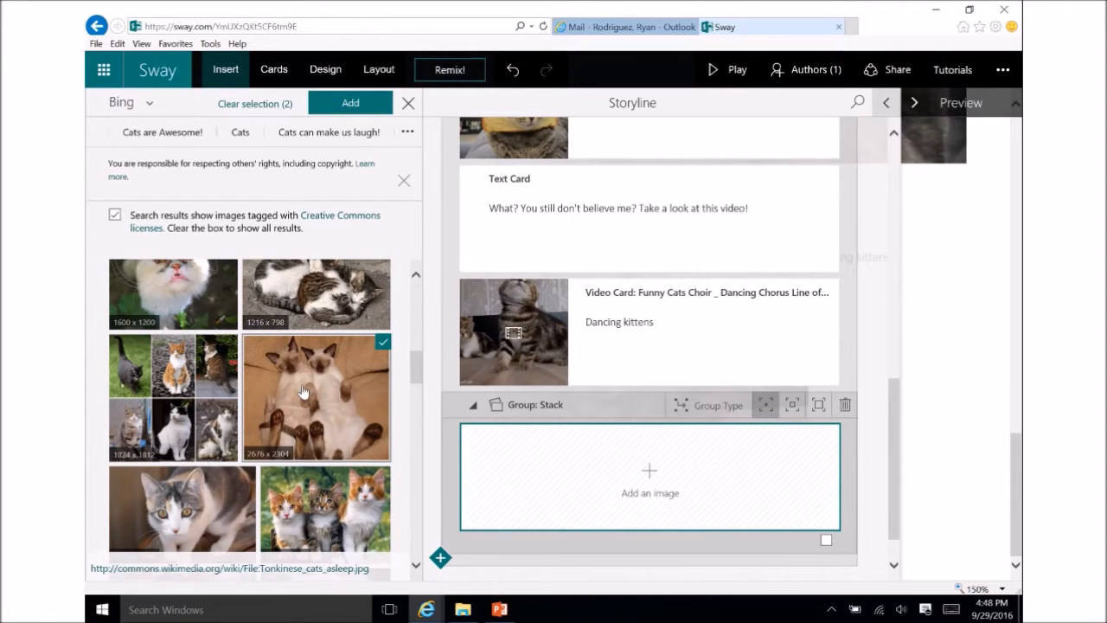
Add the two playing kittens and the white cat by the floral background to the selection, and insert all selected images into the stack
{"action": "scroll", "coordinate": [303, 392], "scroll_direction": "down", "scroll_amount": 6}
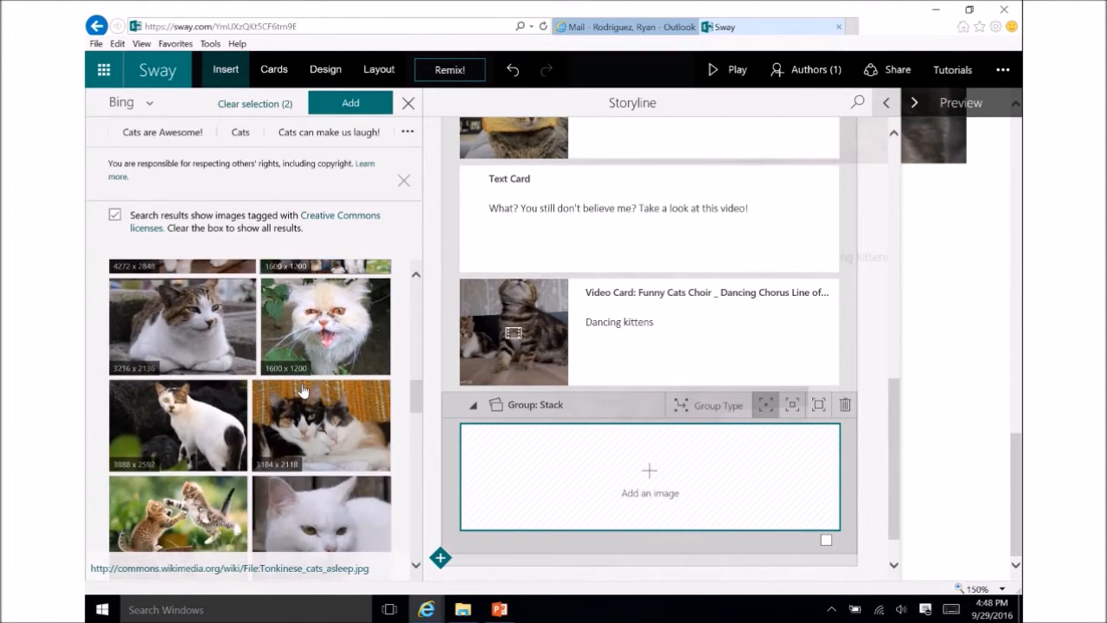
{"action": "scroll", "coordinate": [303, 391], "scroll_direction": "down", "scroll_amount": 2}
{"action": "left_click", "coordinate": [183, 422]}
{"action": "scroll", "coordinate": [199, 424], "scroll_direction": "down", "scroll_amount": 3}
{"action": "scroll", "coordinate": [257, 406], "scroll_direction": "down", "scroll_amount": 4}
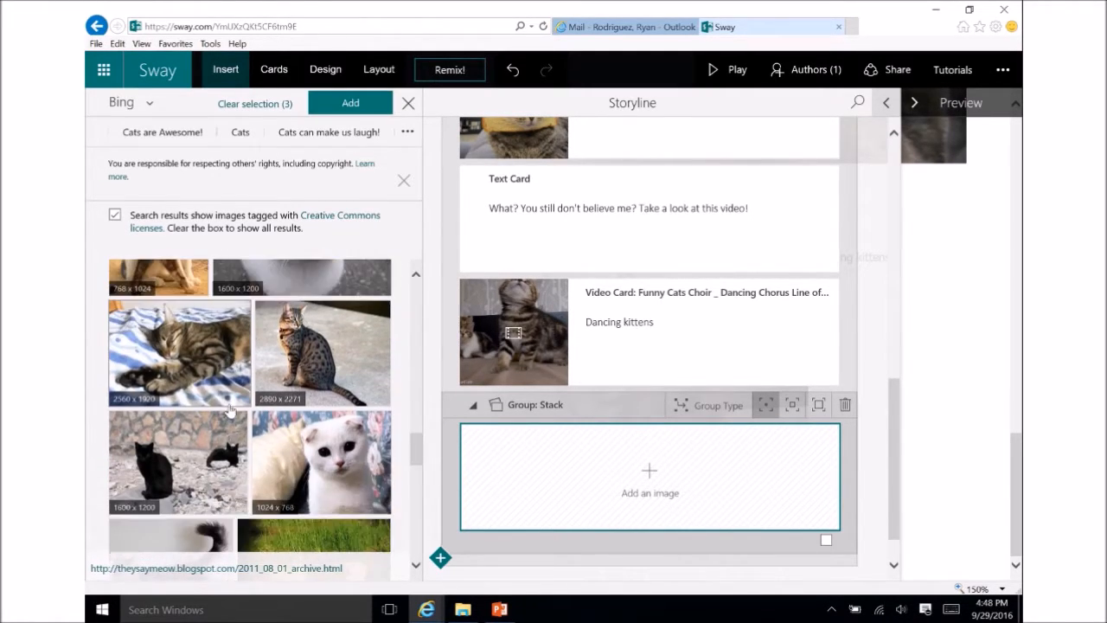
{"action": "left_click", "coordinate": [326, 459]}
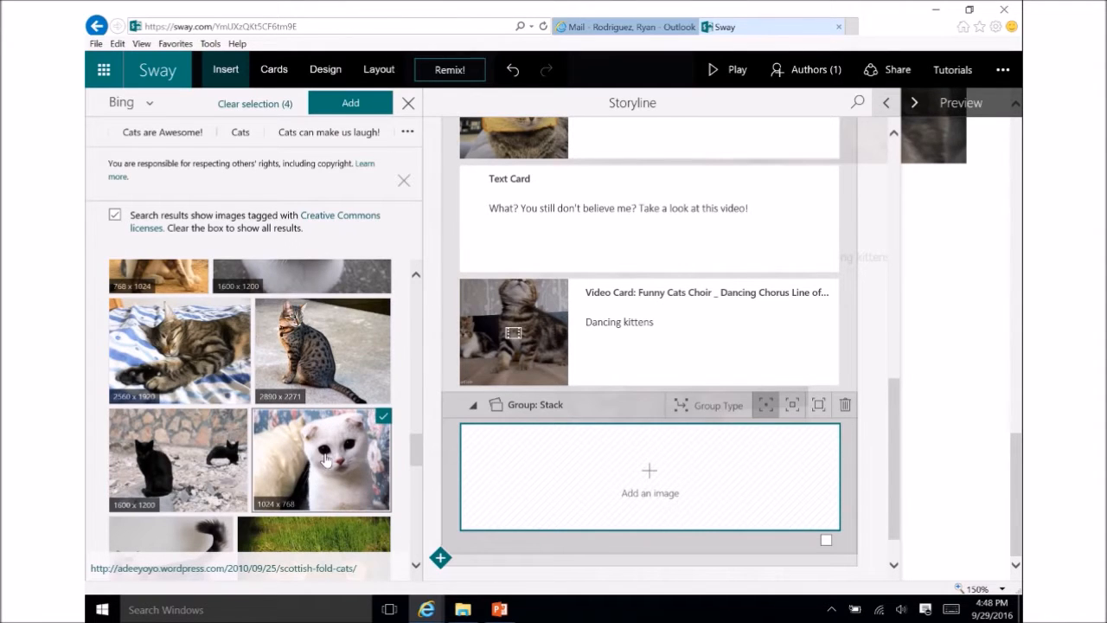
{"action": "left_click", "coordinate": [351, 105]}
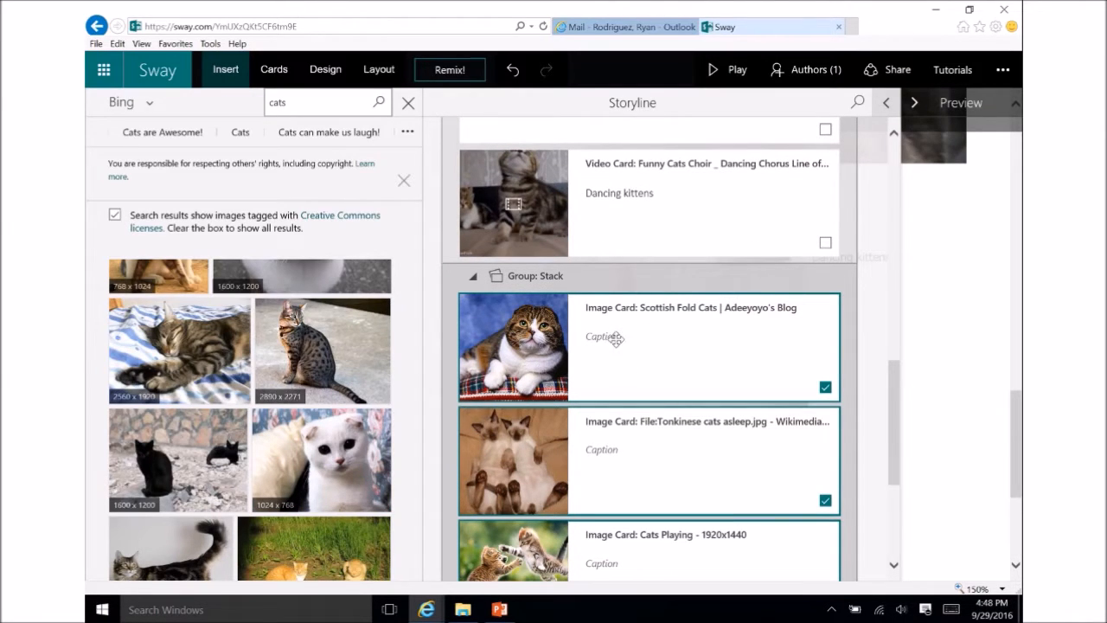
Review the stack's image cards in the storyline and the whole presentation in the full preview, from title to image stack
{"action": "scroll", "coordinate": [693, 457], "scroll_direction": "down", "scroll_amount": 1}
{"action": "scroll", "coordinate": [693, 457], "scroll_direction": "down", "scroll_amount": 1}
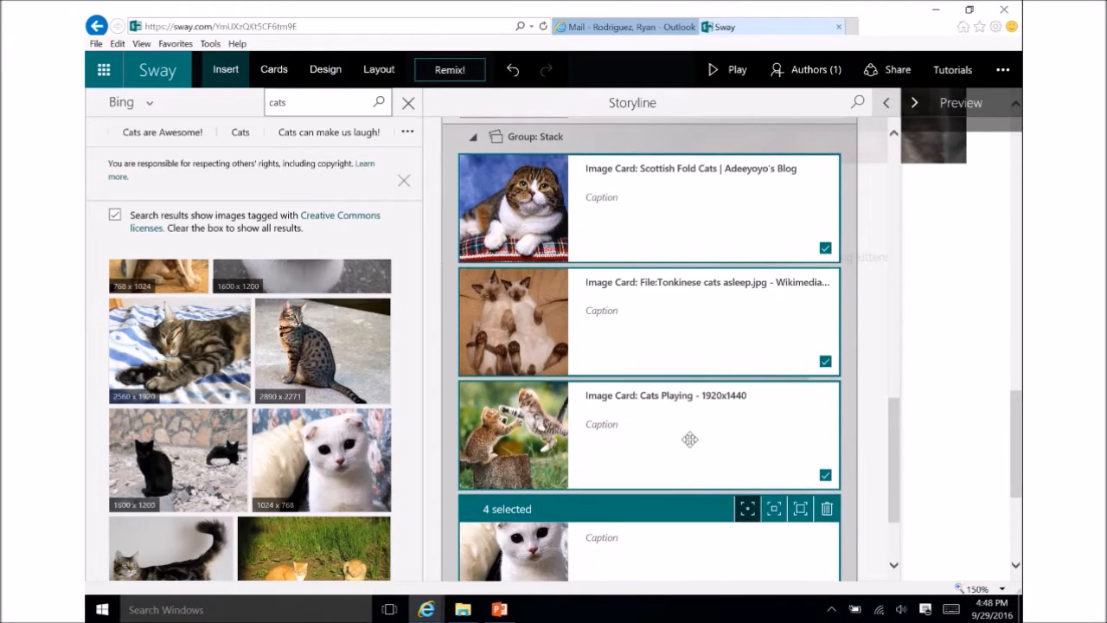
{"action": "scroll", "coordinate": [679, 432], "scroll_direction": "down", "scroll_amount": 1}
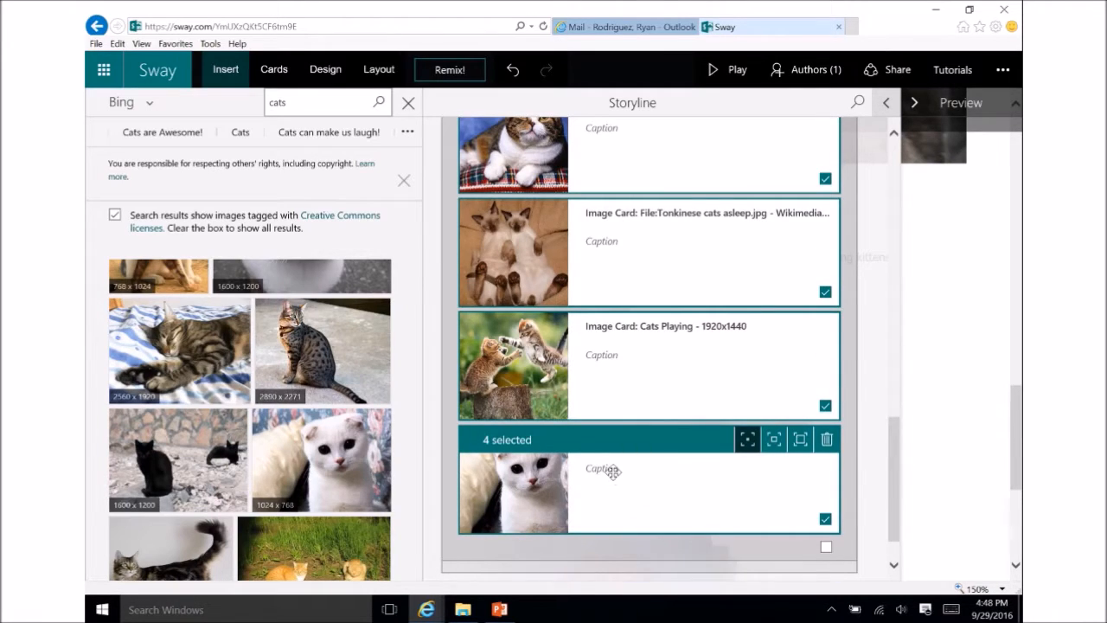
{"action": "scroll", "coordinate": [626, 471], "scroll_direction": "down", "scroll_amount": 1}
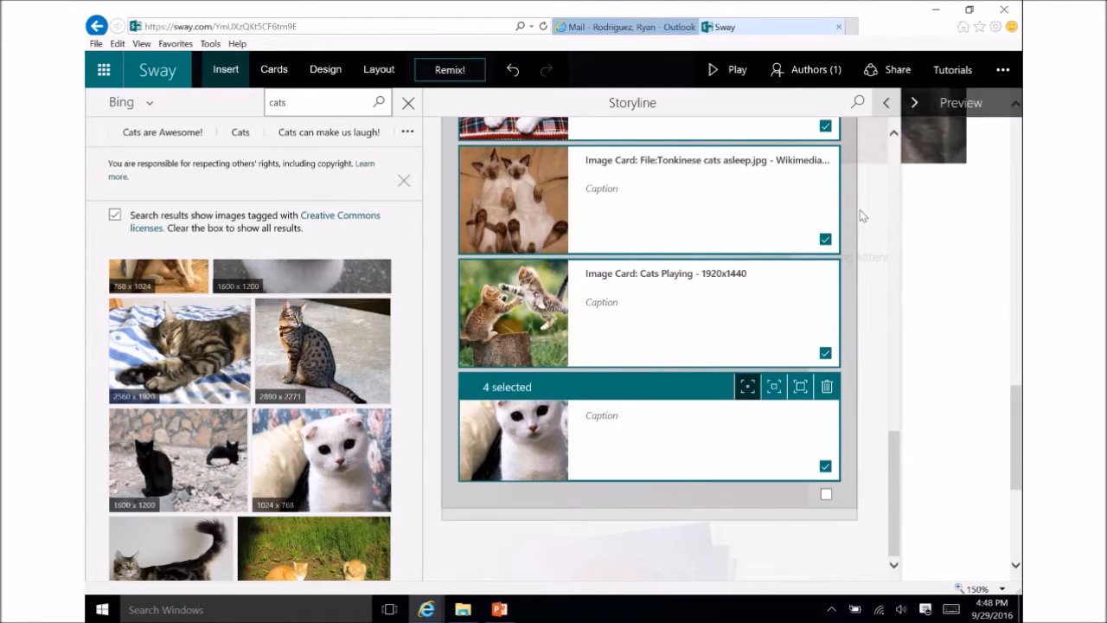
{"action": "left_click_drag", "start_coordinate": [895, 461], "coordinate": [893, 147]}
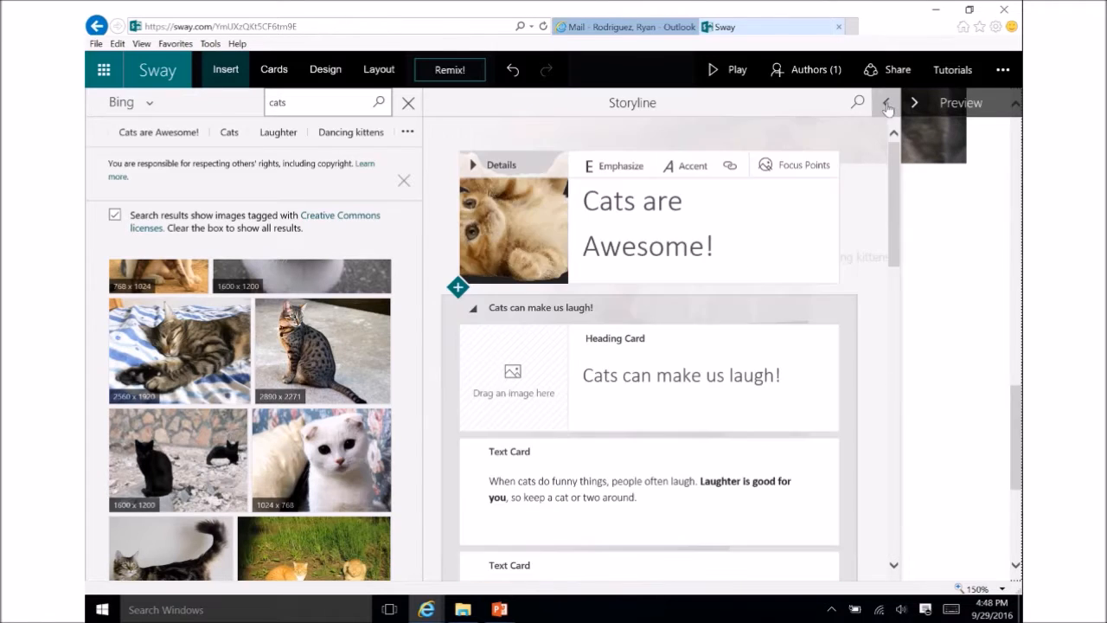
{"action": "left_click", "coordinate": [888, 103]}
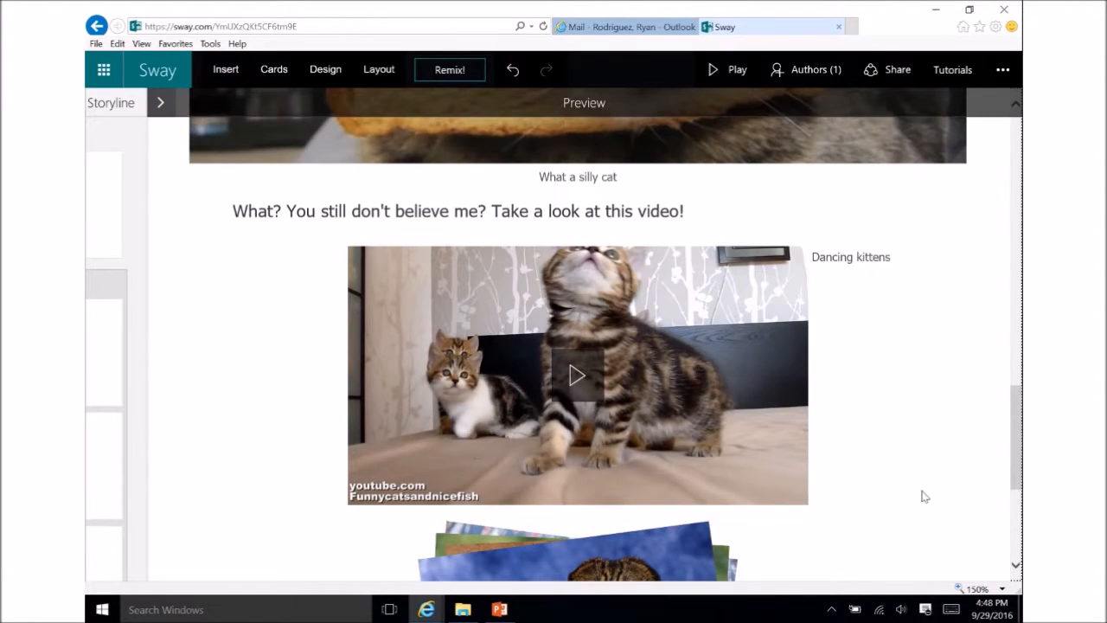
{"action": "left_click_drag", "start_coordinate": [1015, 447], "coordinate": [1017, 157]}
{"action": "scroll", "coordinate": [821, 361], "scroll_direction": "down", "scroll_amount": 2}
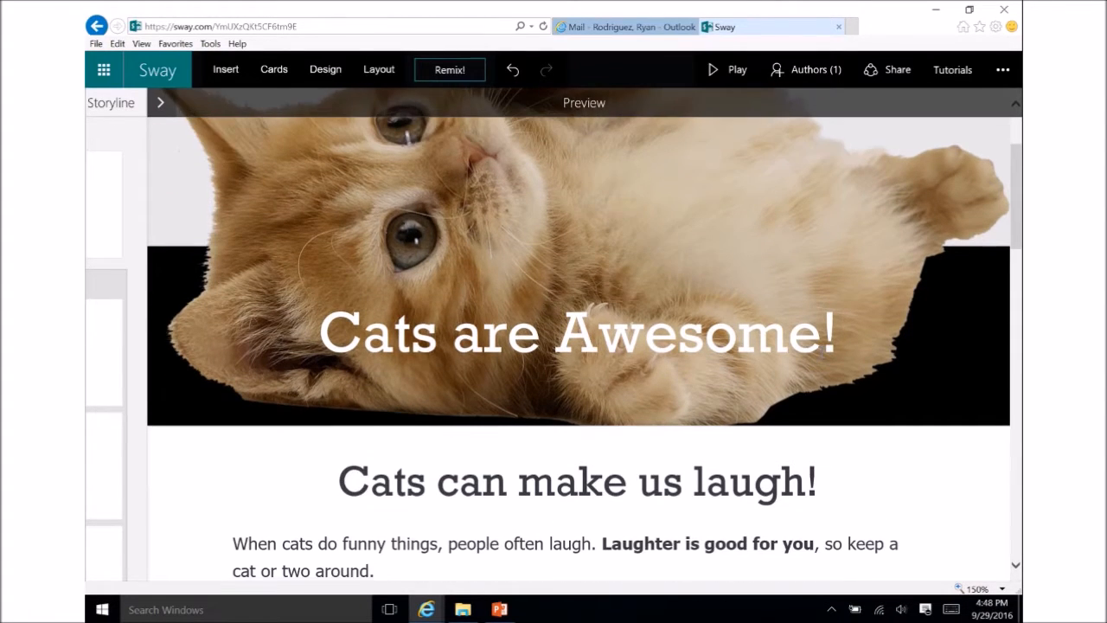
{"action": "scroll", "coordinate": [866, 368], "scroll_direction": "down", "scroll_amount": 1}
{"action": "scroll", "coordinate": [873, 368], "scroll_direction": "down", "scroll_amount": 1}
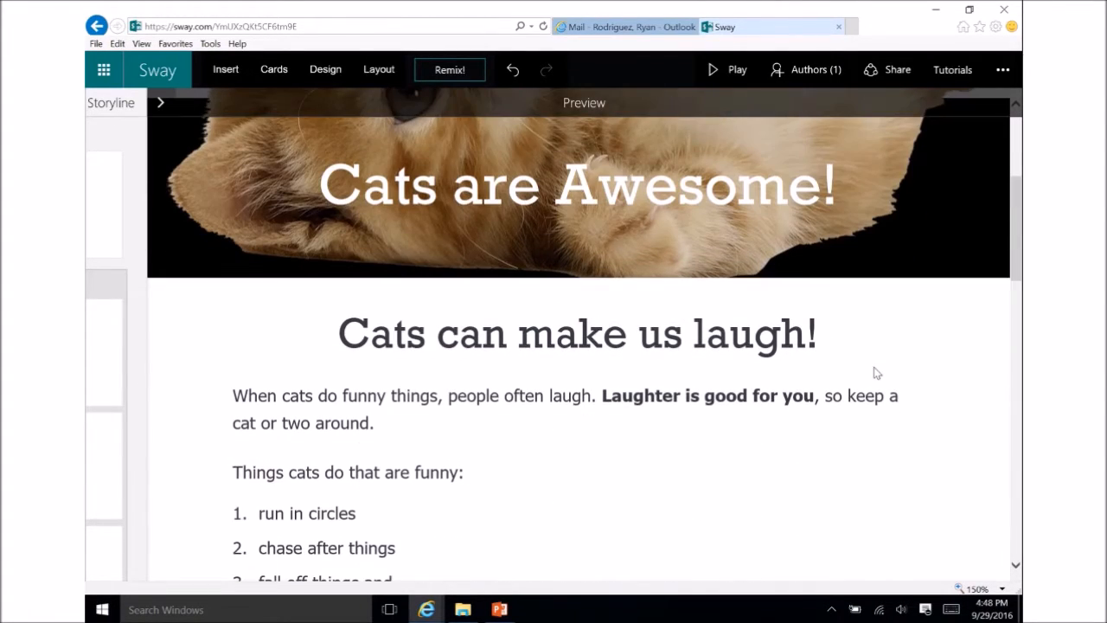
{"action": "scroll", "coordinate": [874, 368], "scroll_direction": "down", "scroll_amount": 2}
{"action": "scroll", "coordinate": [874, 372], "scroll_direction": "down", "scroll_amount": 1}
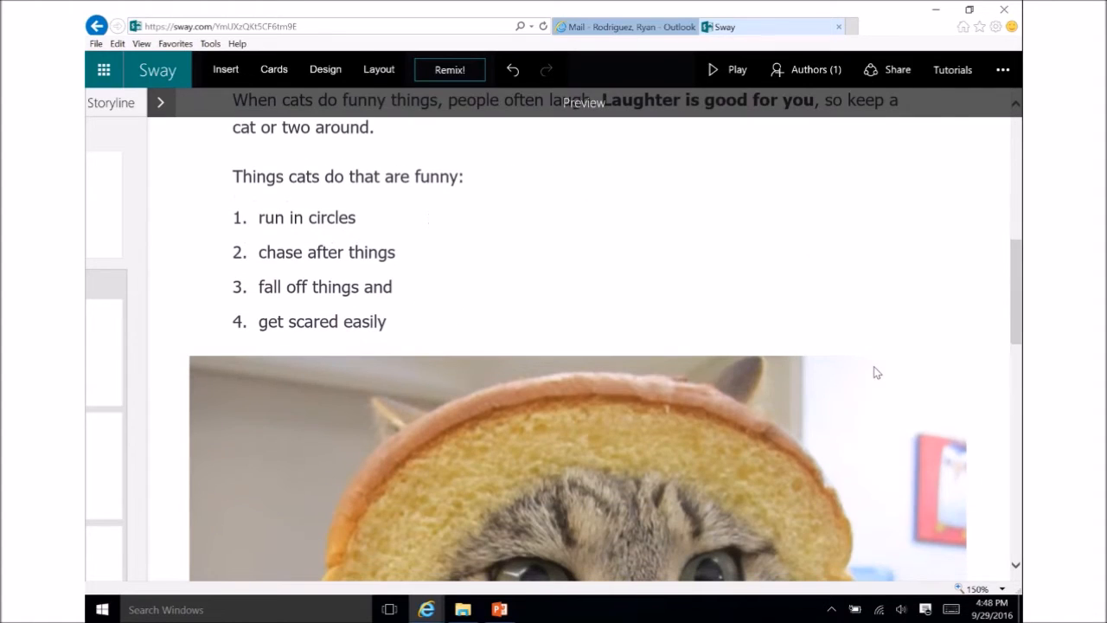
{"action": "scroll", "coordinate": [876, 372], "scroll_direction": "down", "scroll_amount": 5}
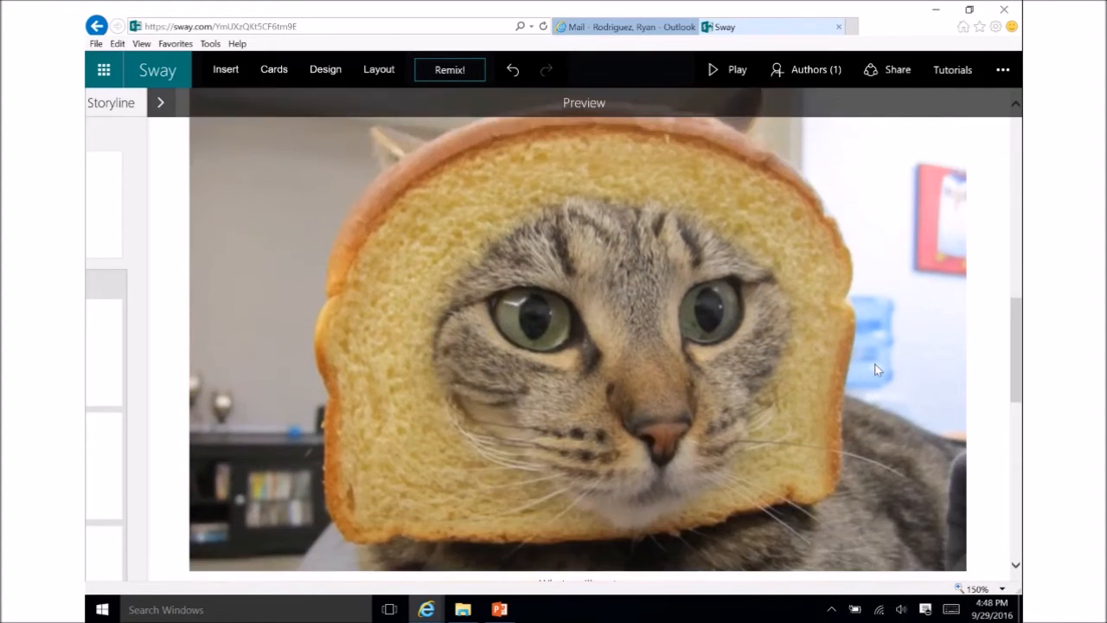
{"action": "scroll", "coordinate": [876, 369], "scroll_direction": "down", "scroll_amount": 2}
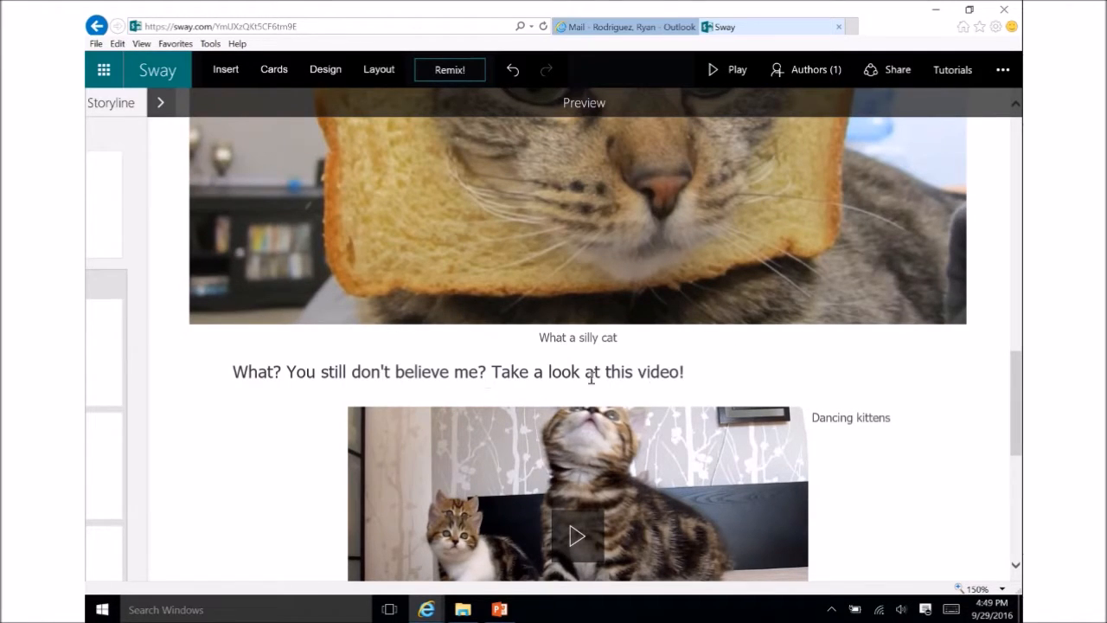
{"action": "scroll", "coordinate": [919, 374], "scroll_direction": "down", "scroll_amount": 2}
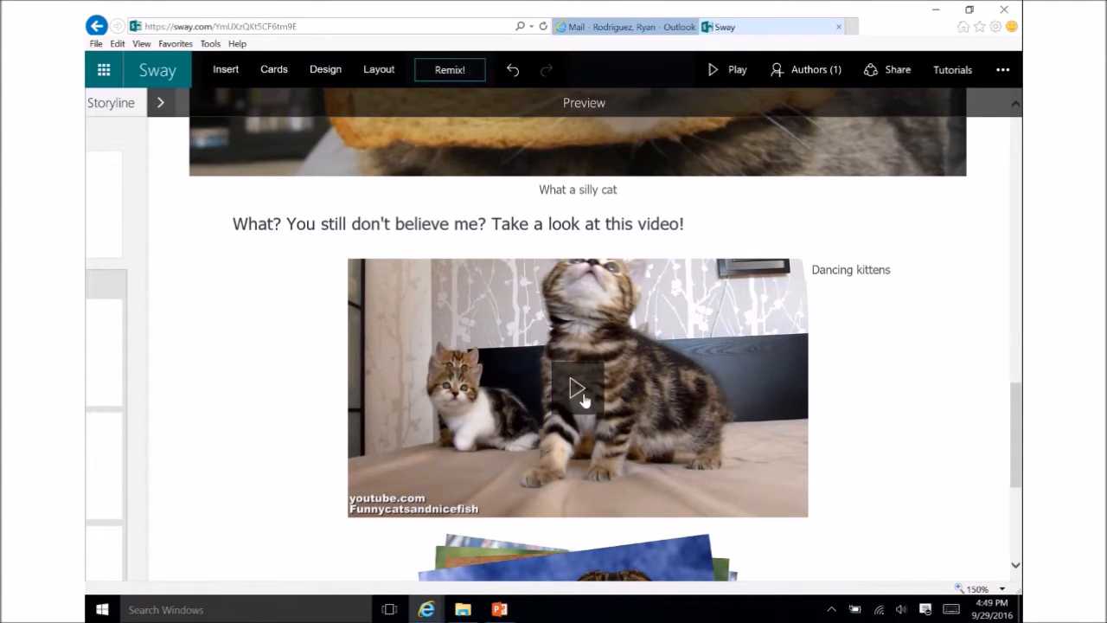
{"action": "scroll", "coordinate": [927, 413], "scroll_direction": "down", "scroll_amount": 1}
{"action": "scroll", "coordinate": [923, 410], "scroll_direction": "down", "scroll_amount": 4}
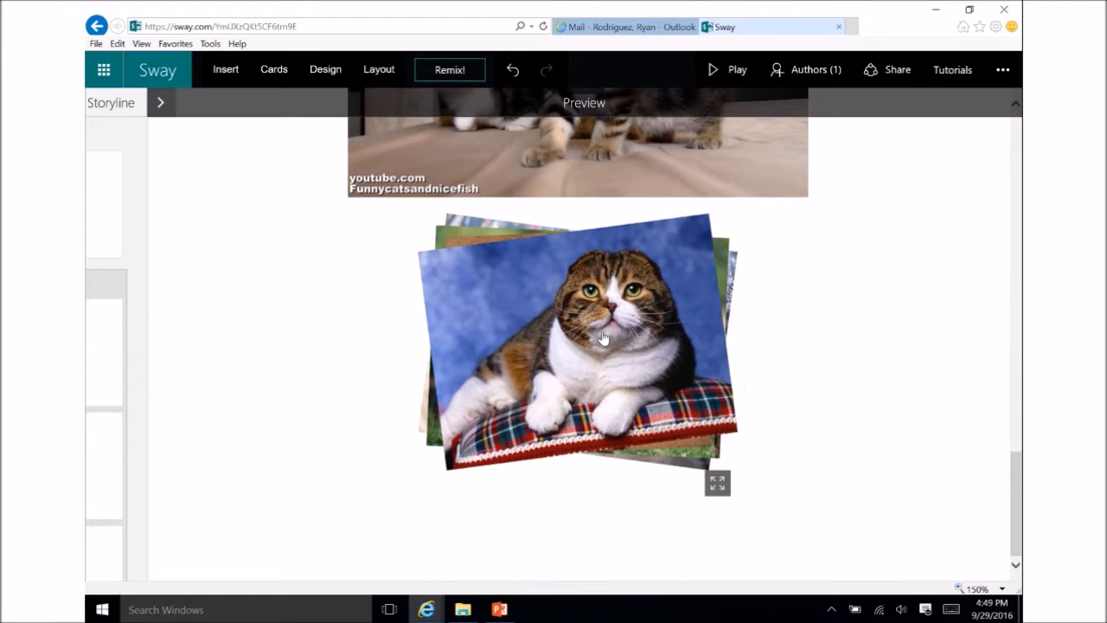
Flip through the images of the cat stack in the preview
{"action": "left_click", "coordinate": [591, 349]}
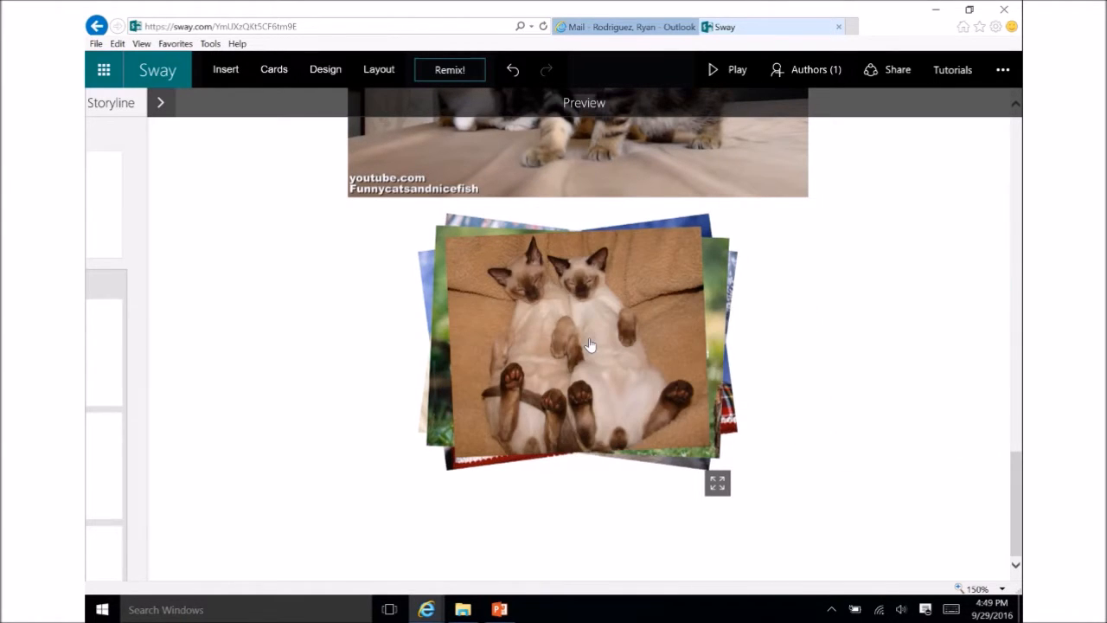
{"action": "left_click", "coordinate": [589, 345]}
{"action": "left_click", "coordinate": [589, 345]}
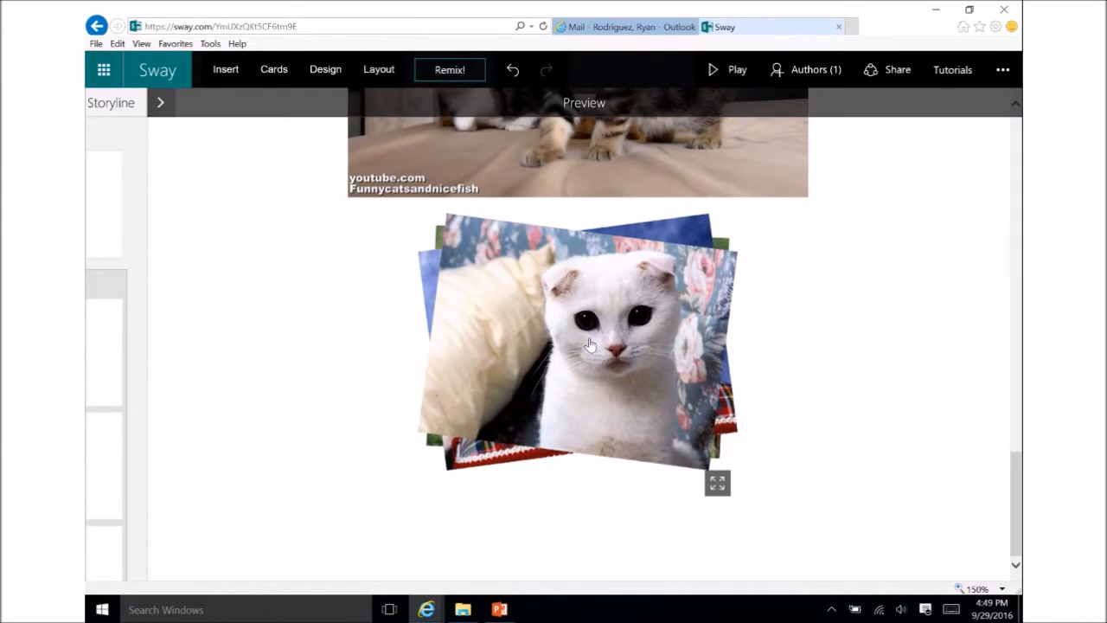
{"action": "left_click", "coordinate": [589, 345]}
{"action": "left_click", "coordinate": [589, 345]}
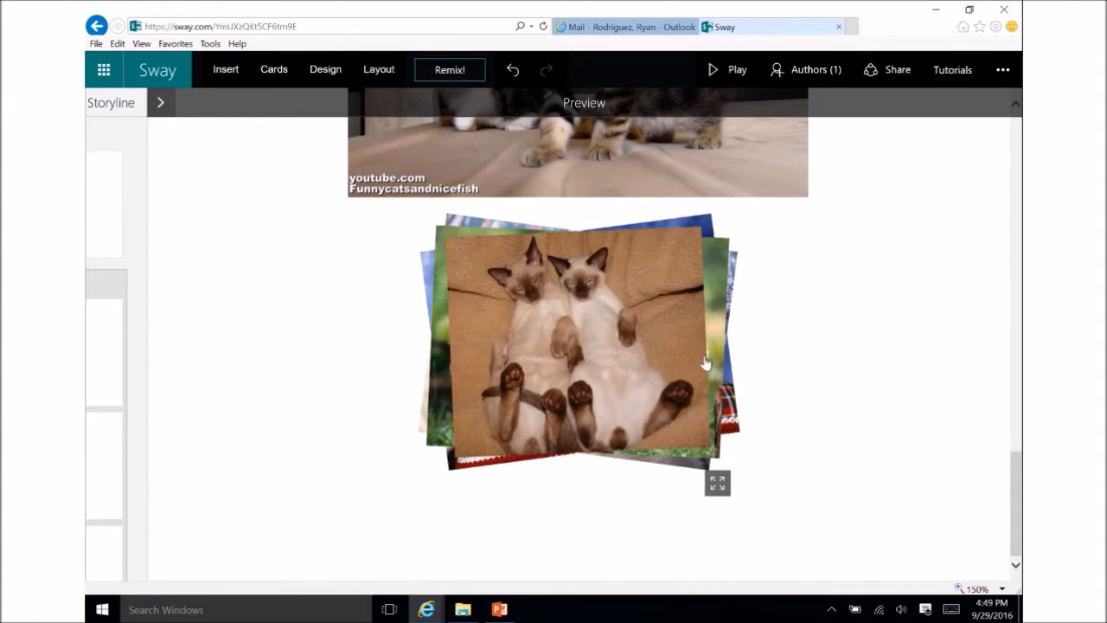
{"action": "left_click", "coordinate": [672, 361]}
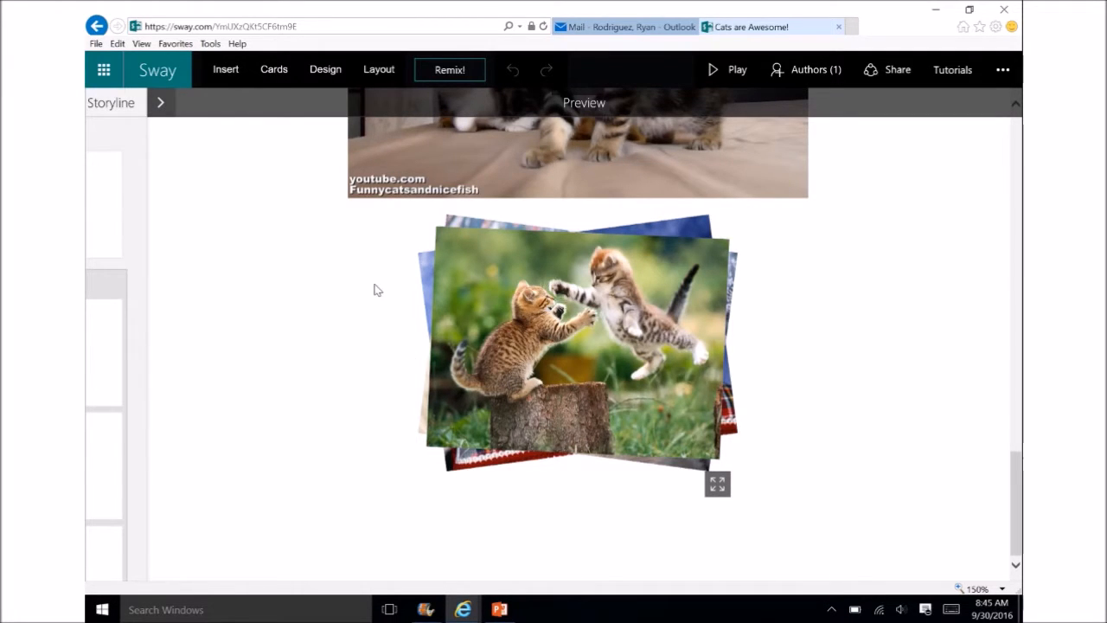
Apply the design style with the blue heading banner and orange accent lines to the Sway, and dismiss the Remix tip
{"action": "left_click", "coordinate": [327, 70]}
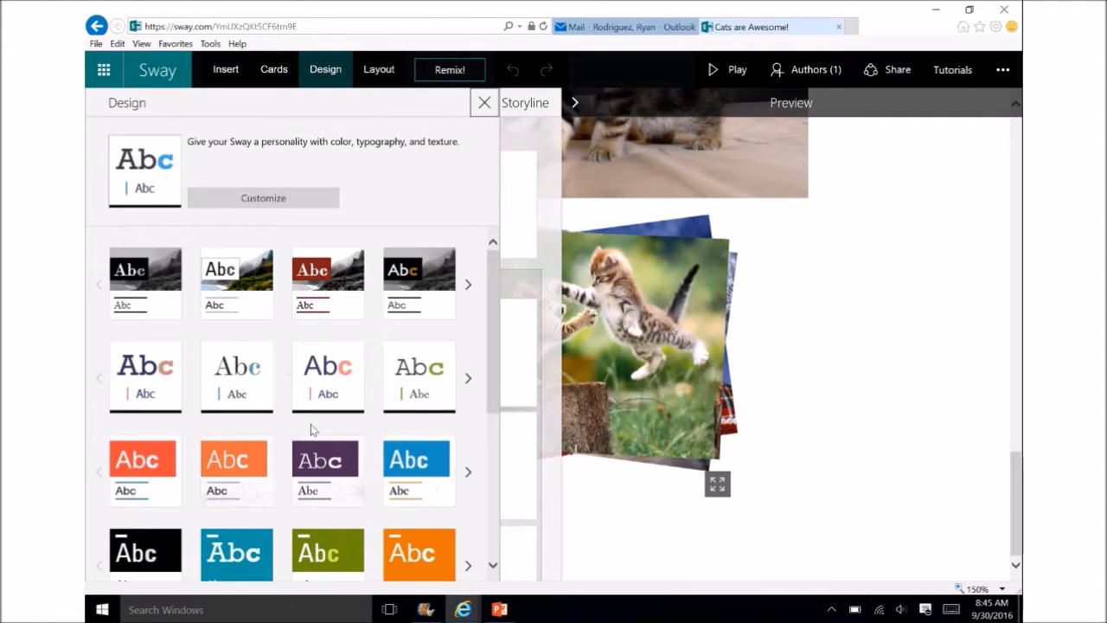
{"action": "left_click", "coordinate": [418, 473]}
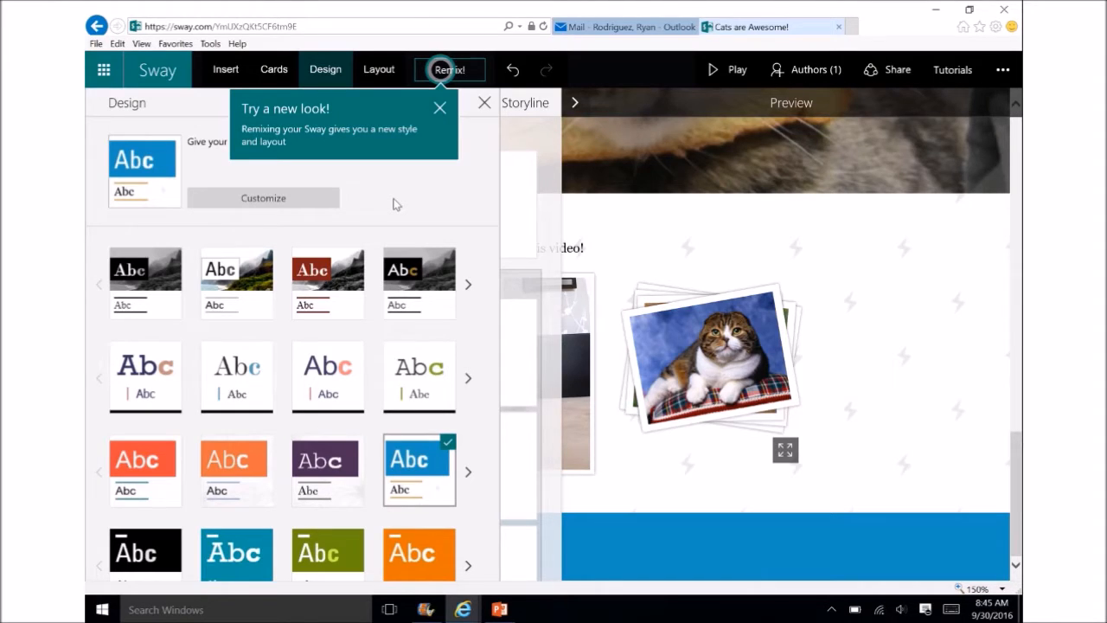
{"action": "left_click", "coordinate": [439, 107]}
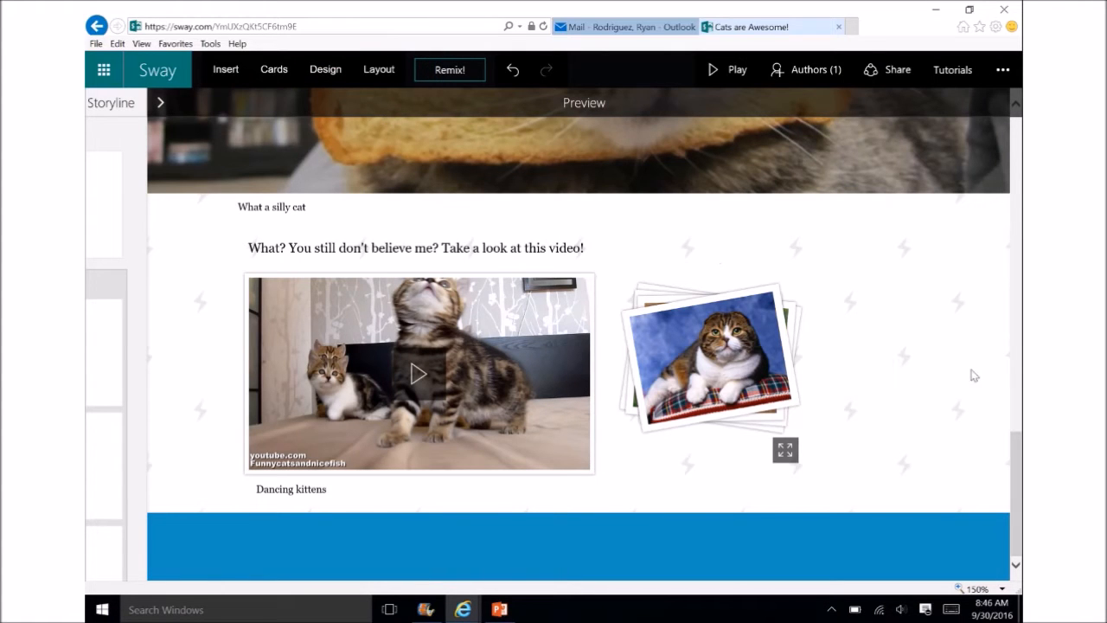
Review the restyled presentation from the title to the image stack, flip through two stack images, and return to the title
{"action": "left_click_drag", "start_coordinate": [1015, 452], "coordinate": [1020, 128]}
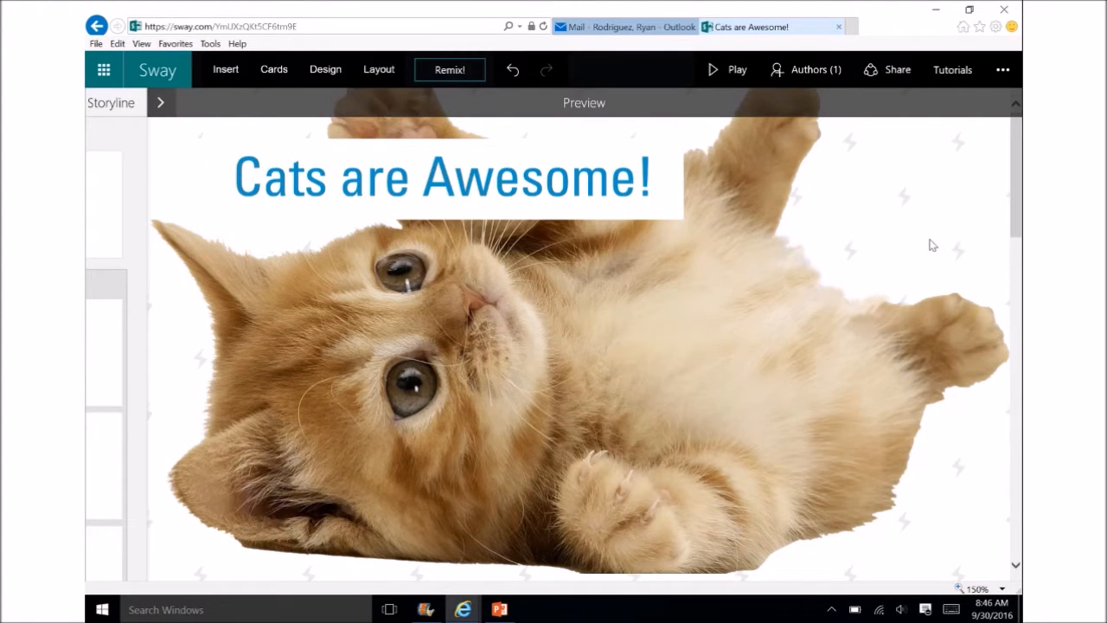
{"action": "scroll", "coordinate": [931, 244], "scroll_direction": "down", "scroll_amount": 5}
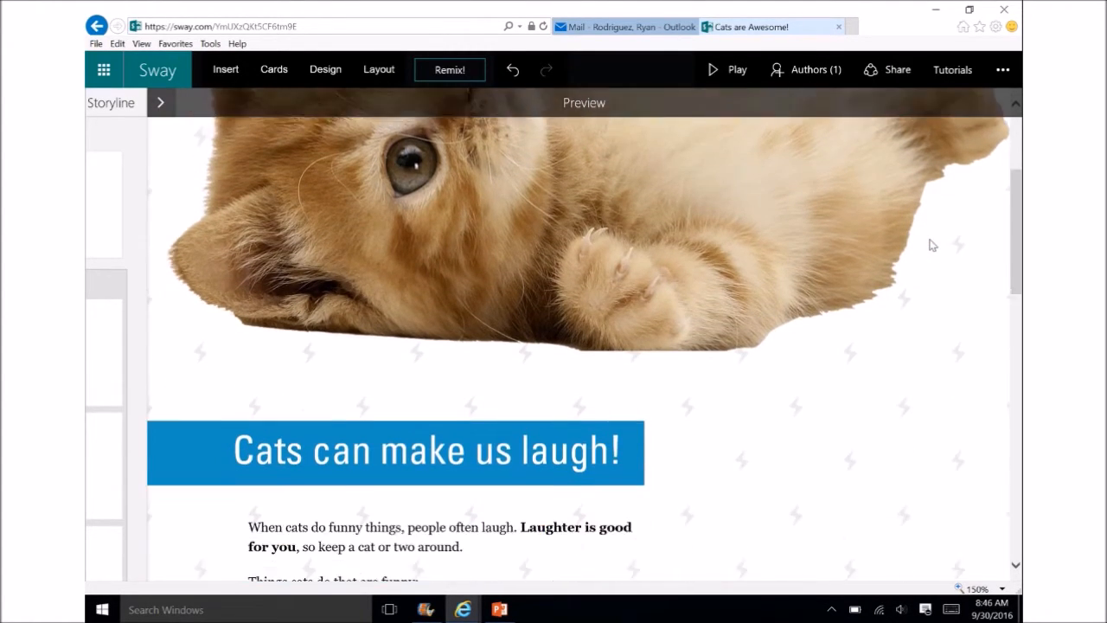
{"action": "scroll", "coordinate": [931, 245], "scroll_direction": "down", "scroll_amount": 5}
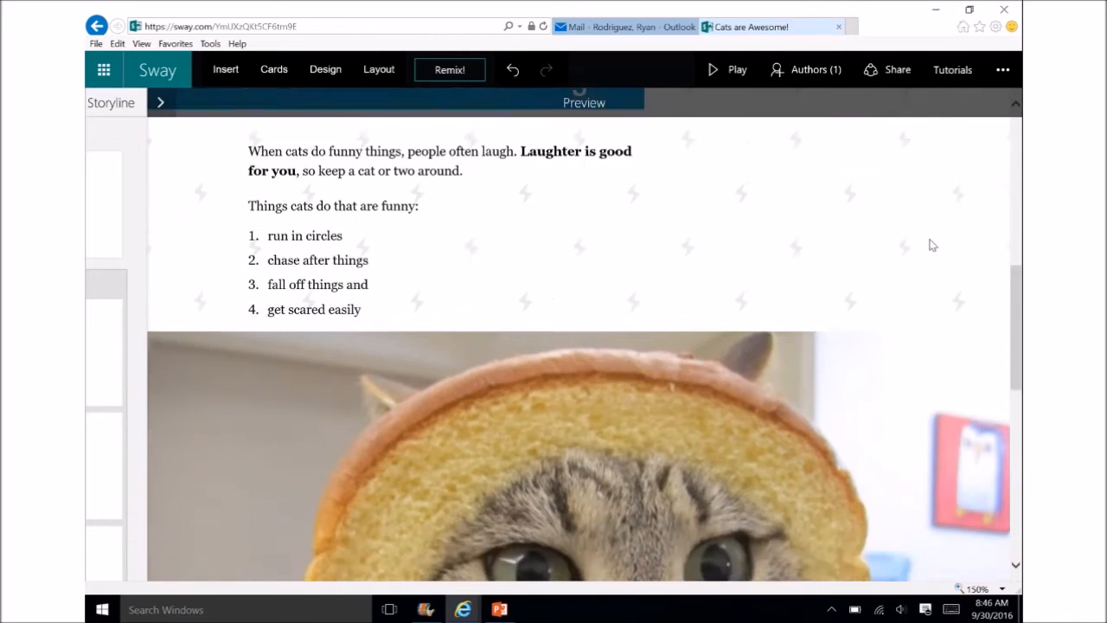
{"action": "scroll", "coordinate": [931, 244], "scroll_direction": "down", "scroll_amount": 4}
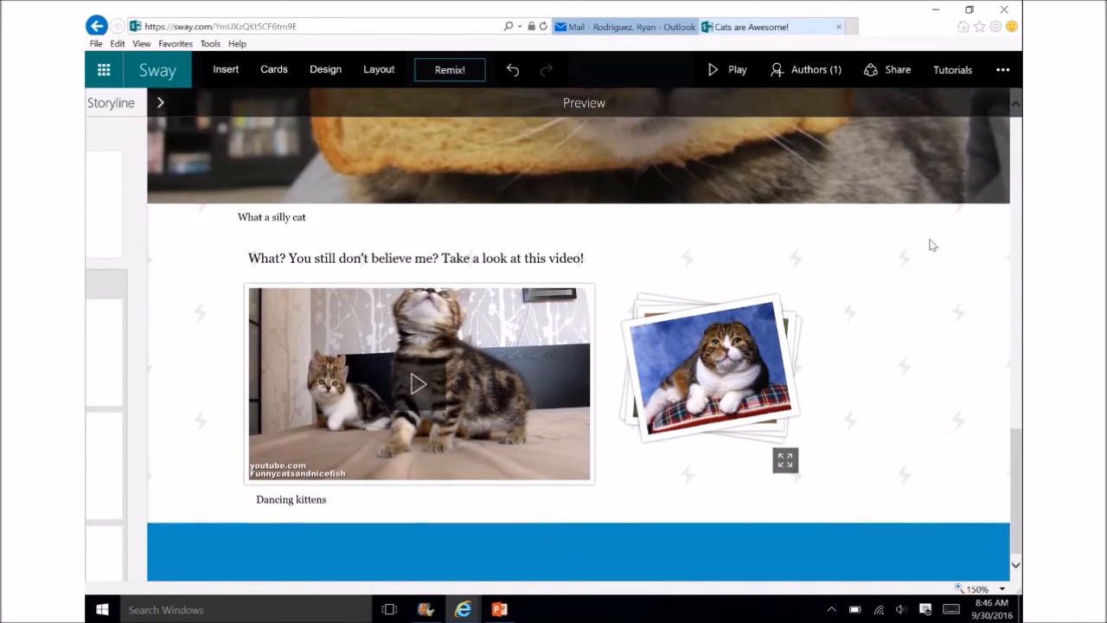
{"action": "left_click", "coordinate": [729, 383]}
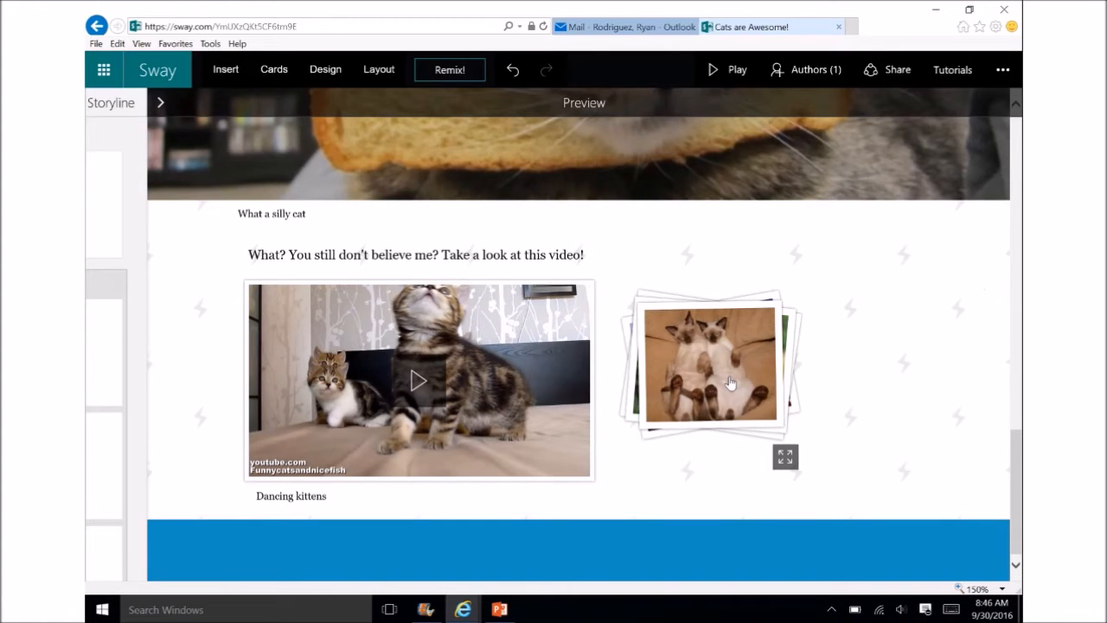
{"action": "left_click", "coordinate": [729, 383]}
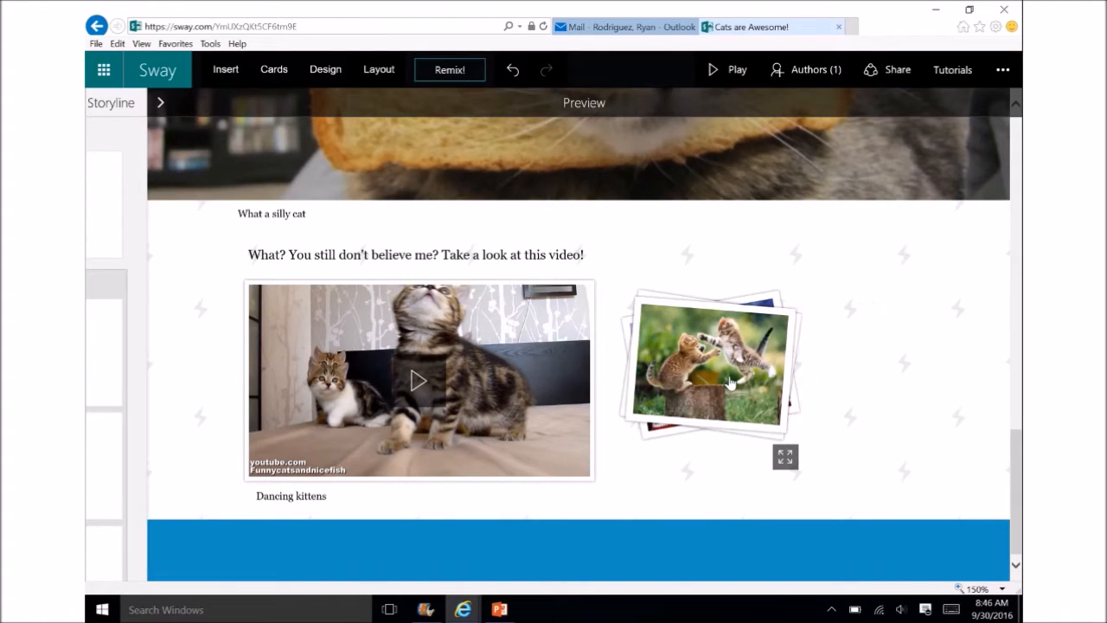
{"action": "left_click_drag", "start_coordinate": [1017, 451], "coordinate": [1017, 131]}
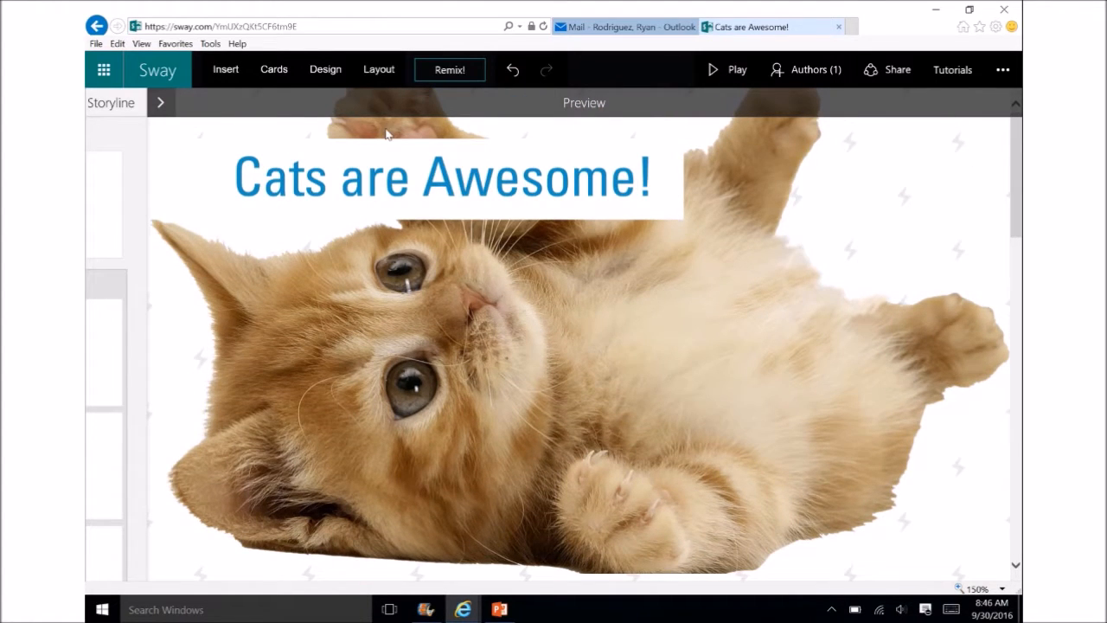
Set the Sway's layout to scroll horizontally and dismiss the tip about viewing more content
{"action": "left_click", "coordinate": [378, 73]}
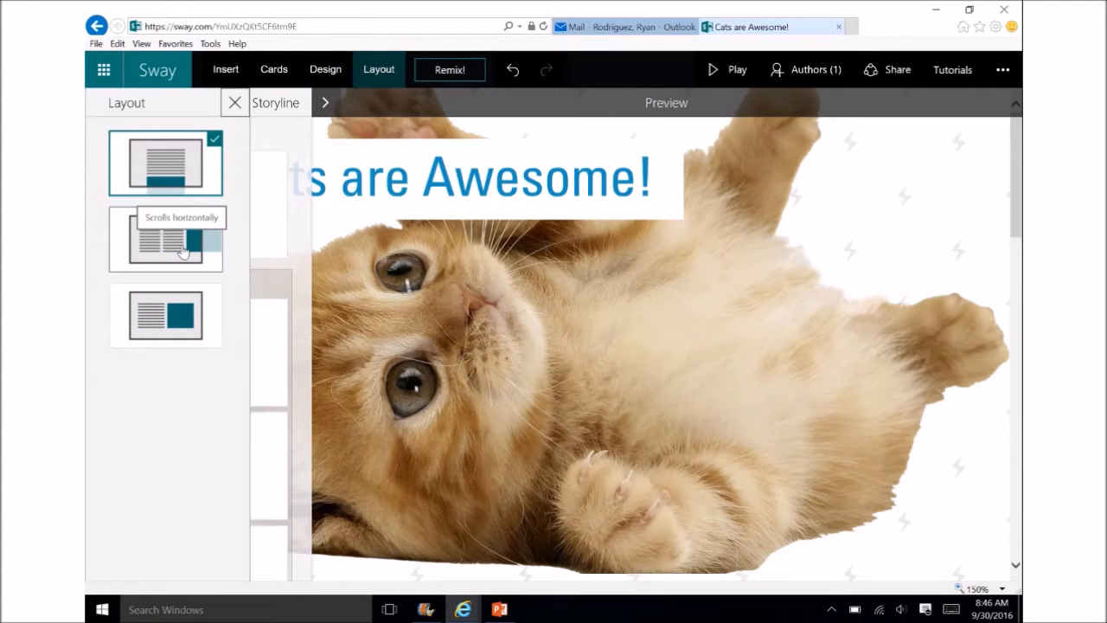
{"action": "left_click", "coordinate": [183, 251]}
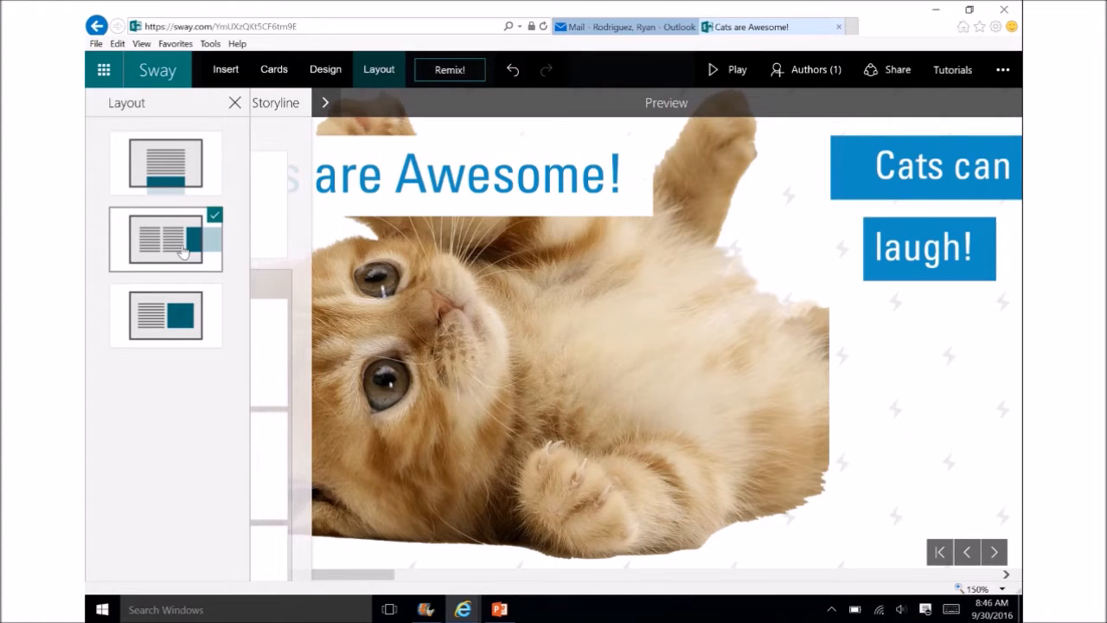
{"action": "left_click", "coordinate": [908, 370]}
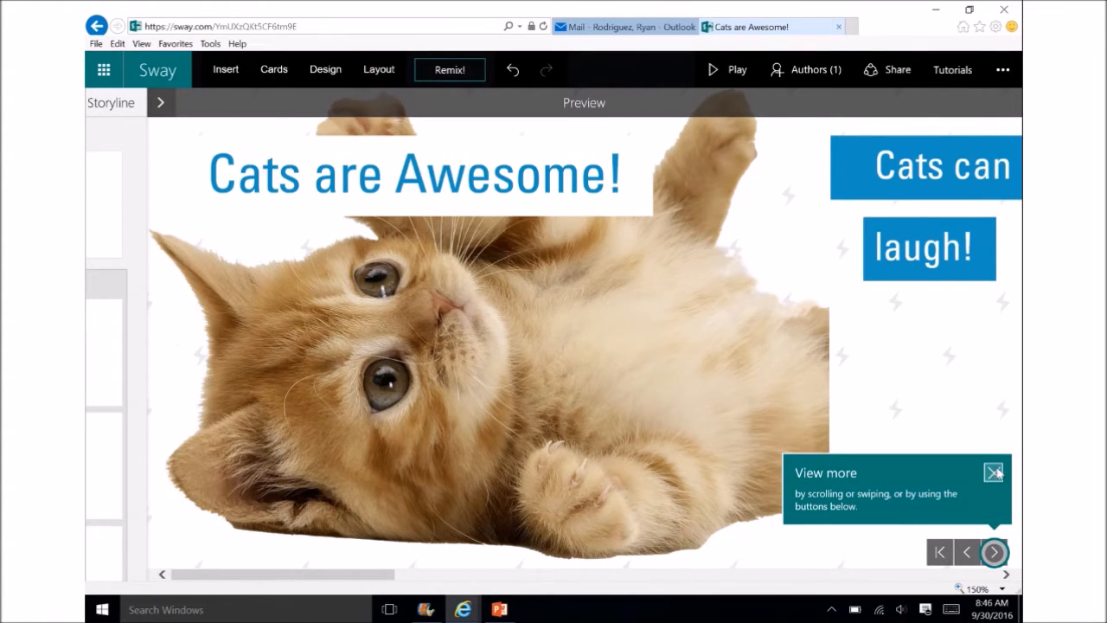
{"action": "left_click", "coordinate": [994, 472]}
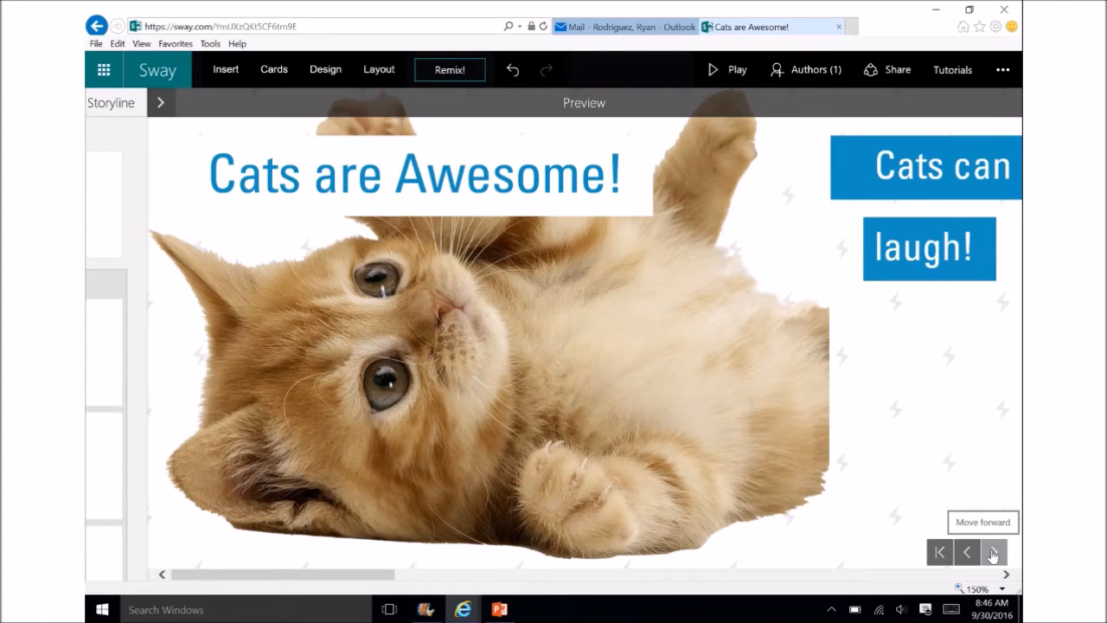
Page forward through the horizontally scrolling preview from the title to the video and image stack
{"action": "left_click", "coordinate": [992, 553]}
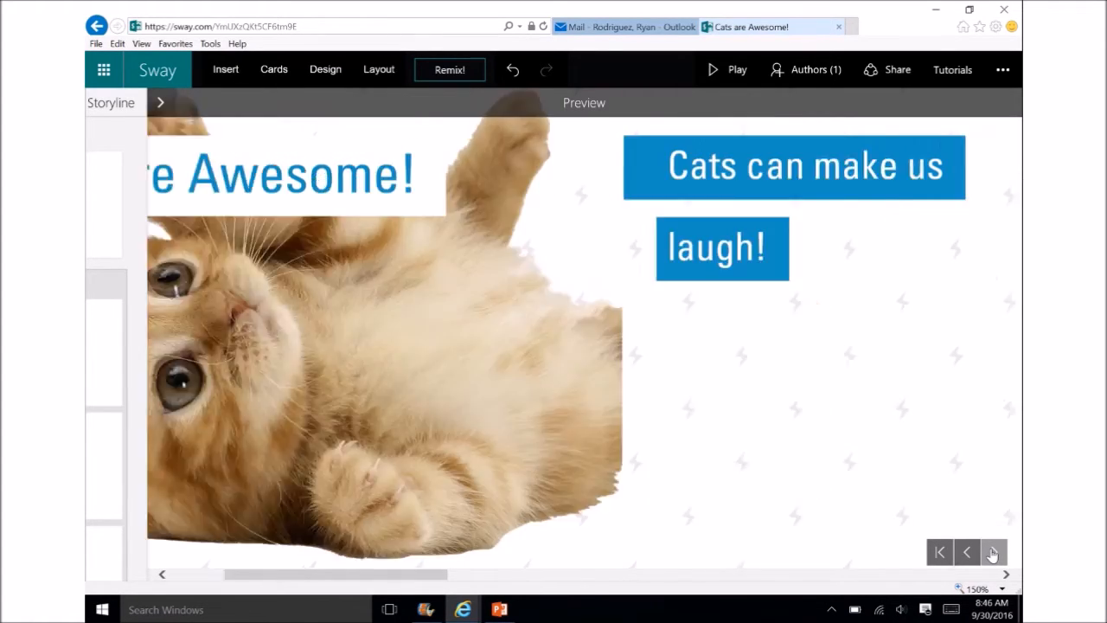
{"action": "left_click", "coordinate": [993, 554]}
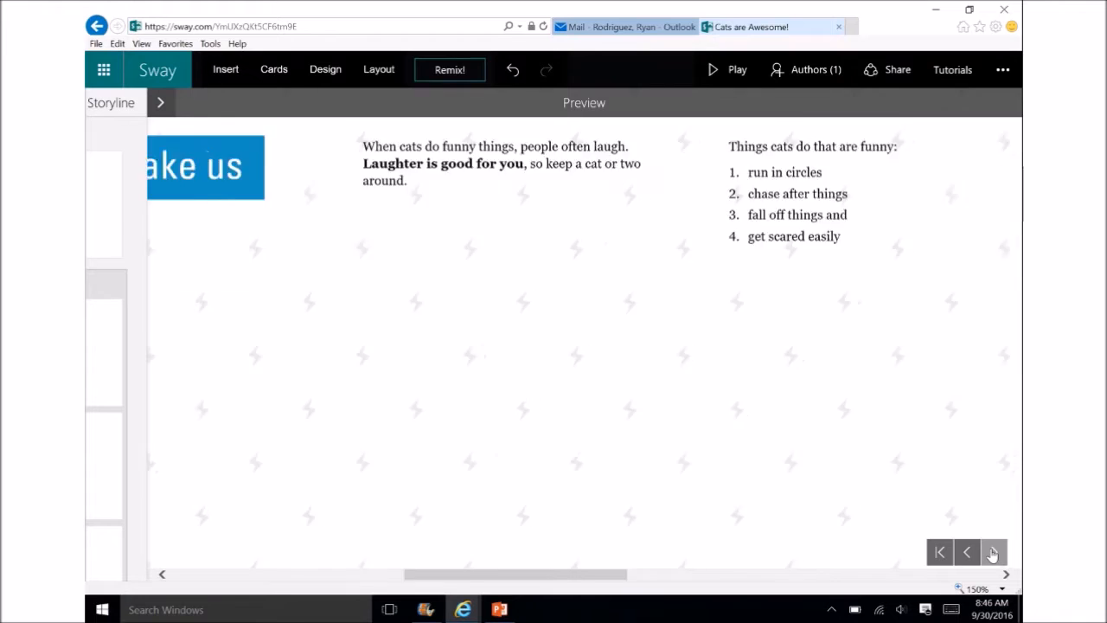
{"action": "left_click", "coordinate": [992, 554]}
{"action": "left_click", "coordinate": [992, 554]}
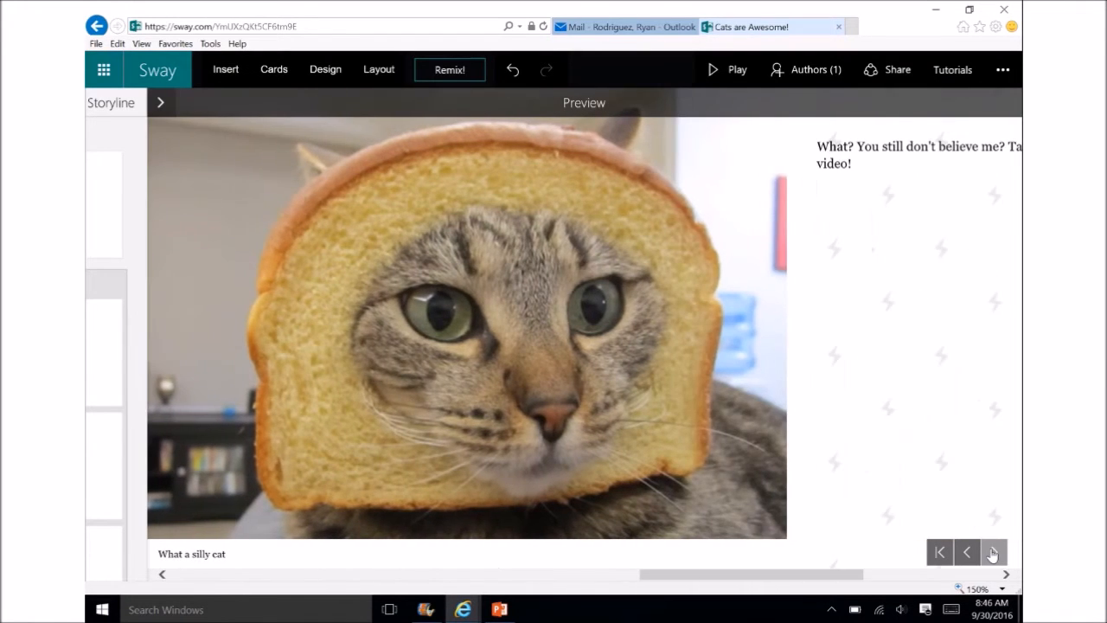
{"action": "left_click", "coordinate": [993, 553]}
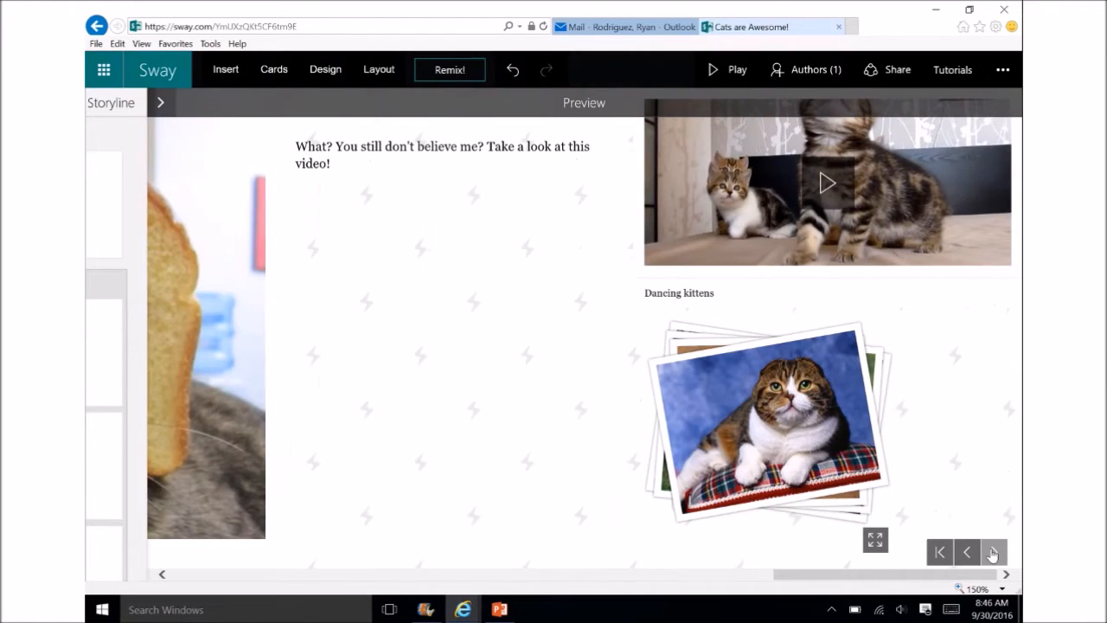
Remix the Sway's design and dismiss the tip about returning to previous designs
{"action": "left_click", "coordinate": [449, 72]}
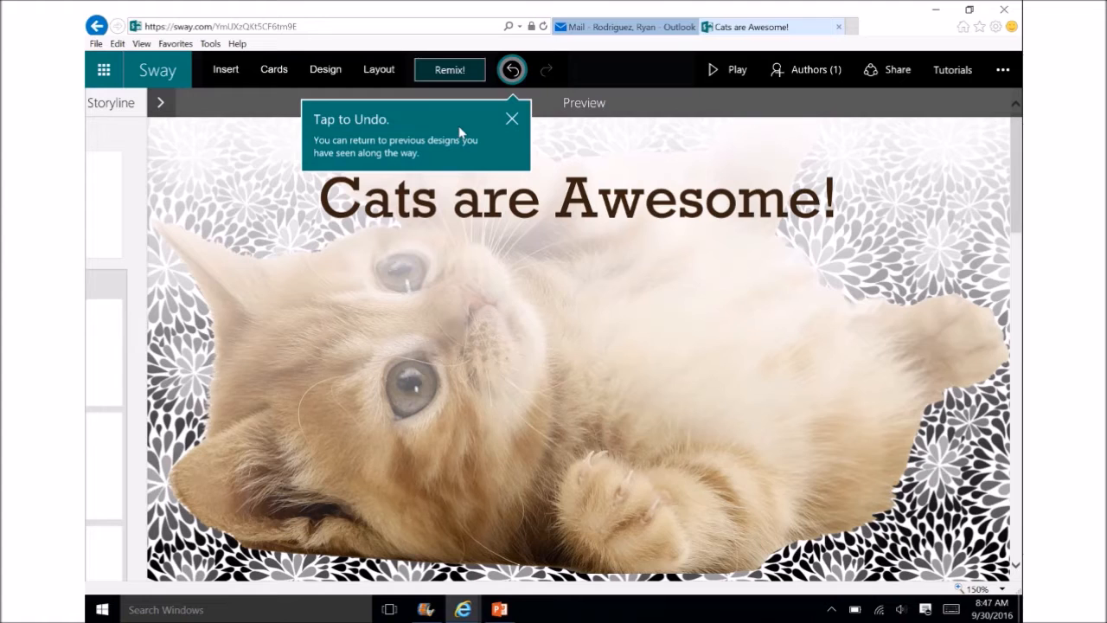
{"action": "left_click", "coordinate": [513, 119]}
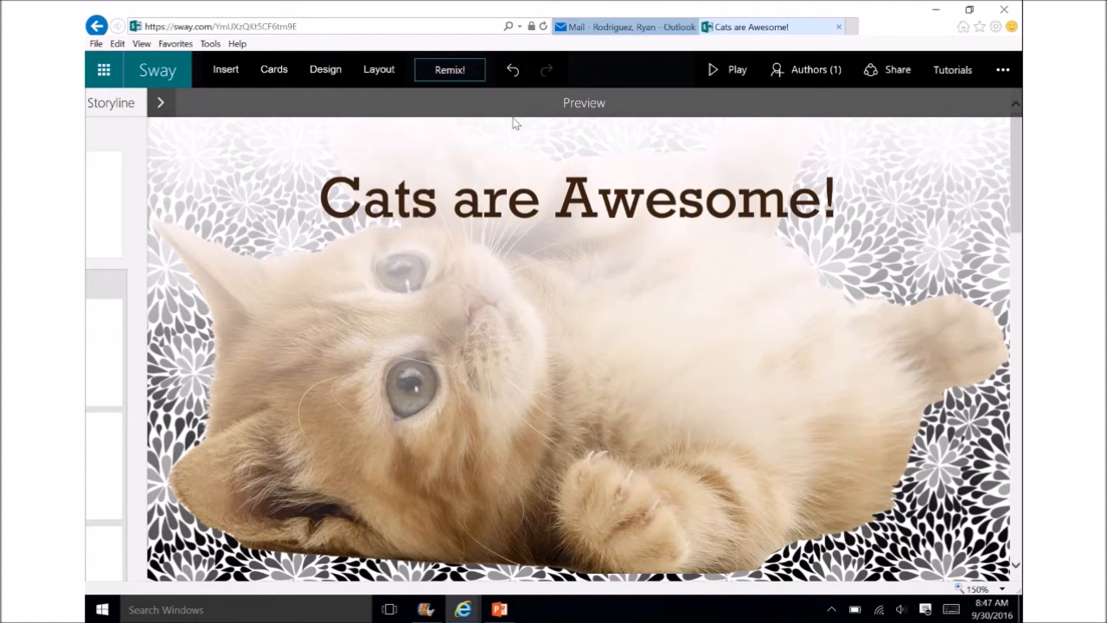
Review the remixed presentation from the title to the image stack, and undo the remix
{"action": "scroll", "coordinate": [725, 264], "scroll_direction": "down", "scroll_amount": 5}
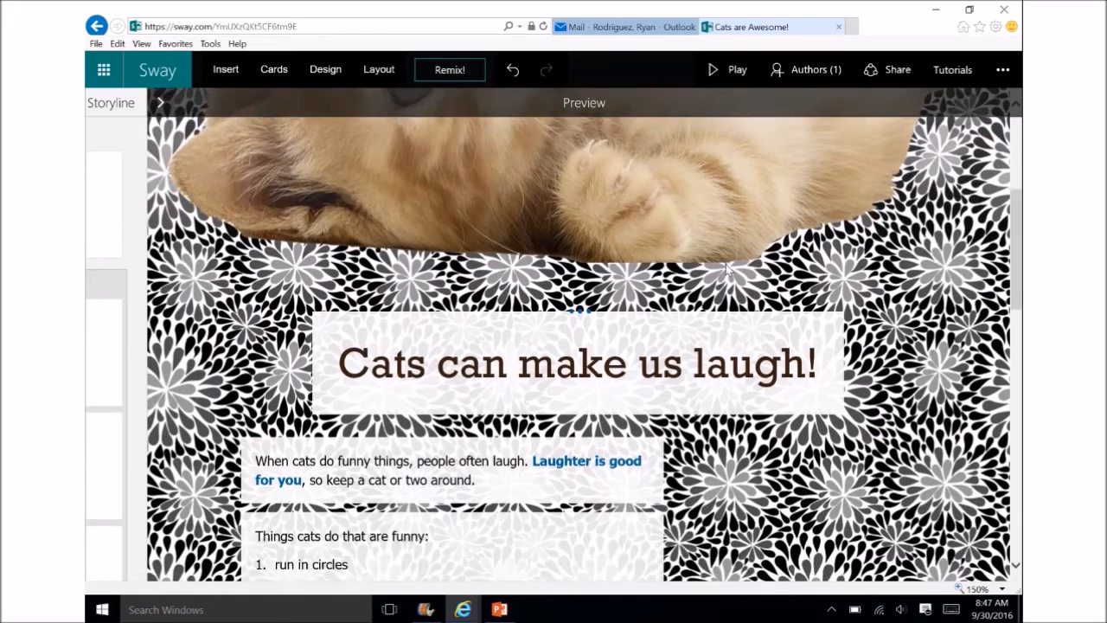
{"action": "scroll", "coordinate": [725, 263], "scroll_direction": "down", "scroll_amount": 2}
{"action": "scroll", "coordinate": [729, 270], "scroll_direction": "down", "scroll_amount": 1}
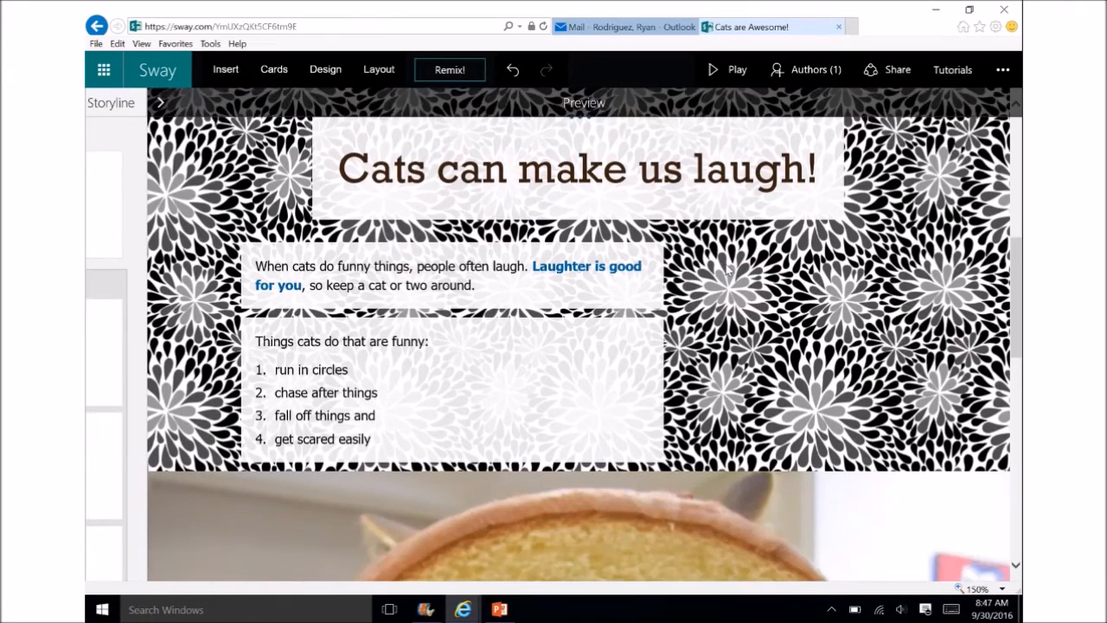
{"action": "scroll", "coordinate": [728, 269], "scroll_direction": "down", "scroll_amount": 3}
{"action": "scroll", "coordinate": [728, 270], "scroll_direction": "down", "scroll_amount": 6}
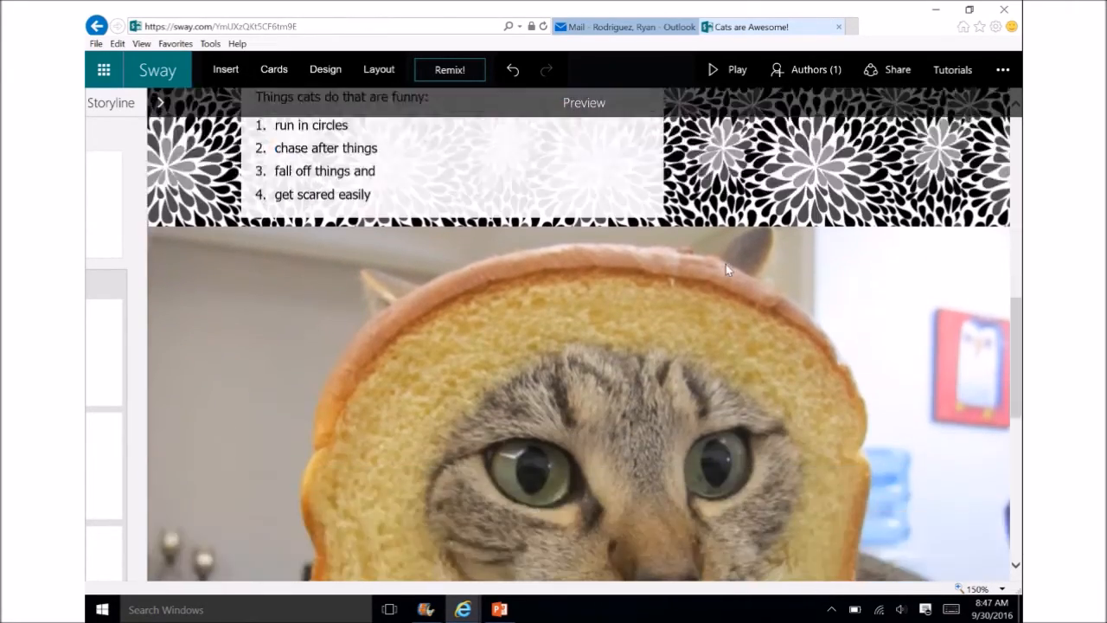
{"action": "scroll", "coordinate": [727, 270], "scroll_direction": "down", "scroll_amount": 1}
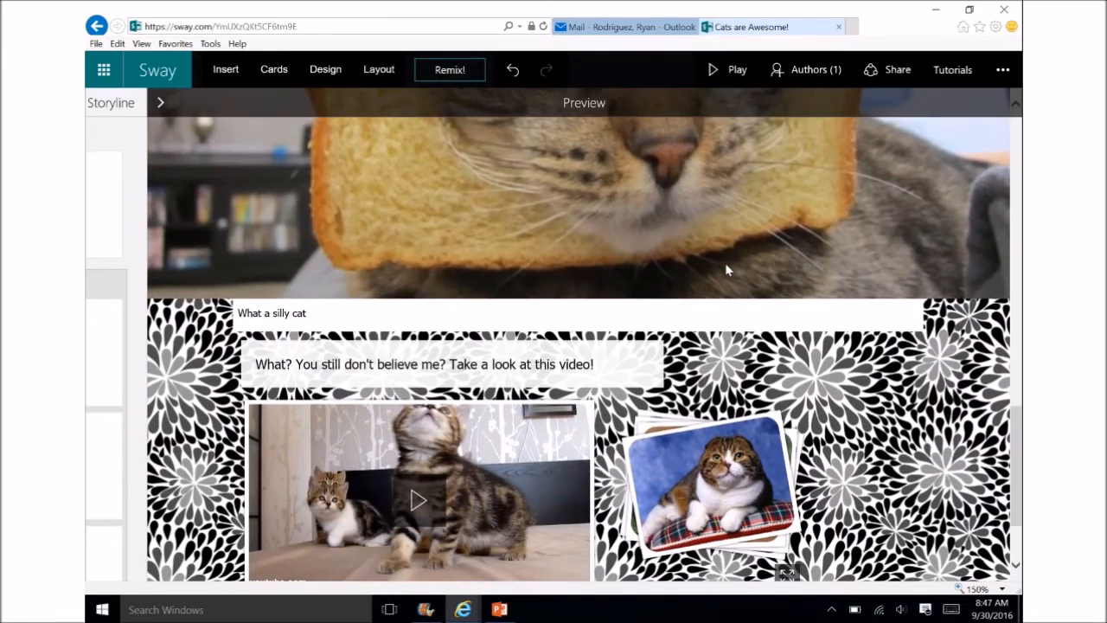
{"action": "scroll", "coordinate": [727, 270], "scroll_direction": "up", "scroll_amount": 12}
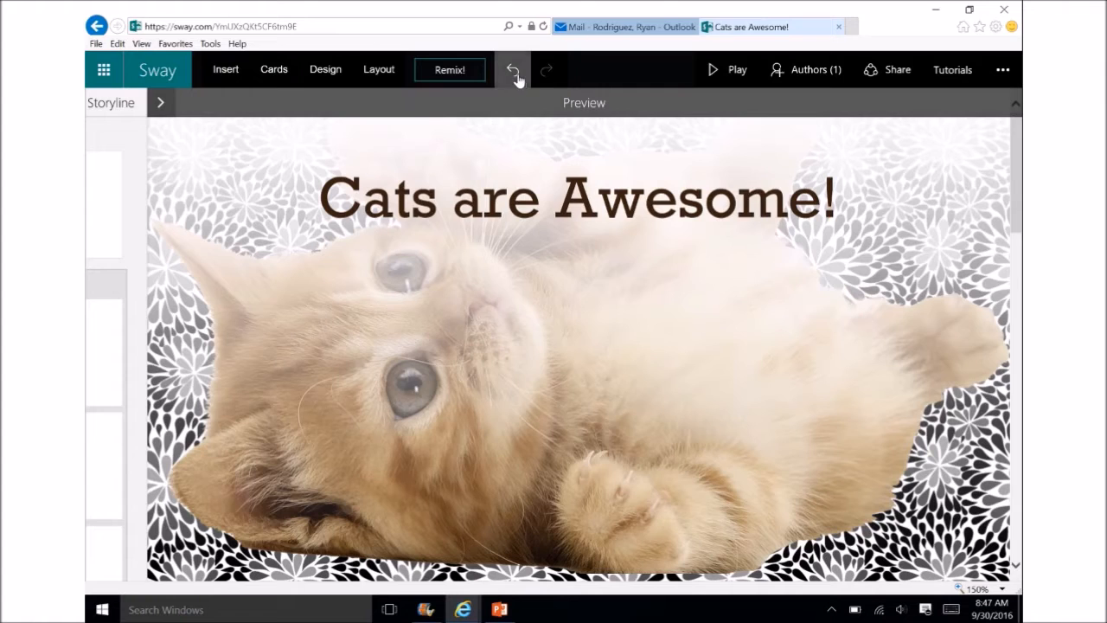
{"action": "left_click", "coordinate": [514, 74]}
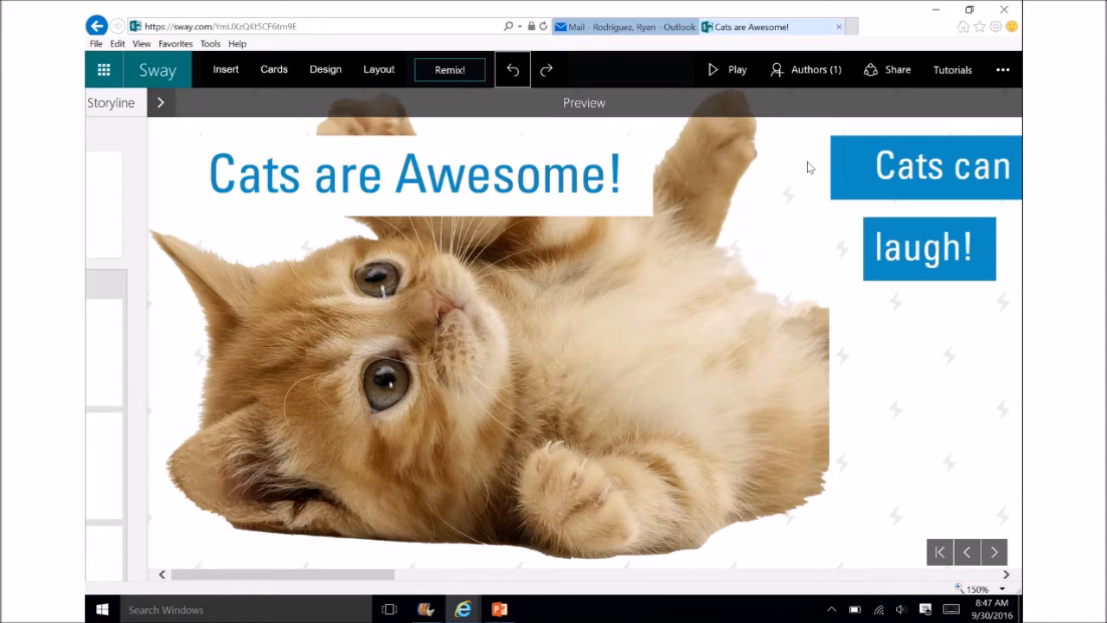
Display the edit link for sharing the Sway with other authors, and return to the My Sways page
{"action": "left_click", "coordinate": [835, 77]}
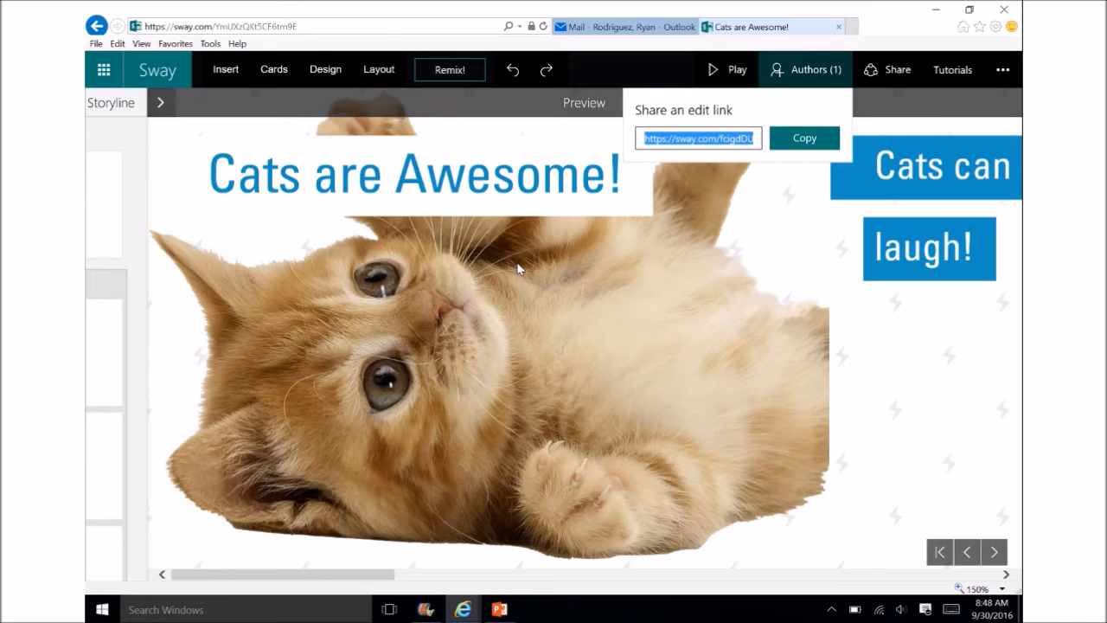
{"action": "left_click", "coordinate": [164, 77]}
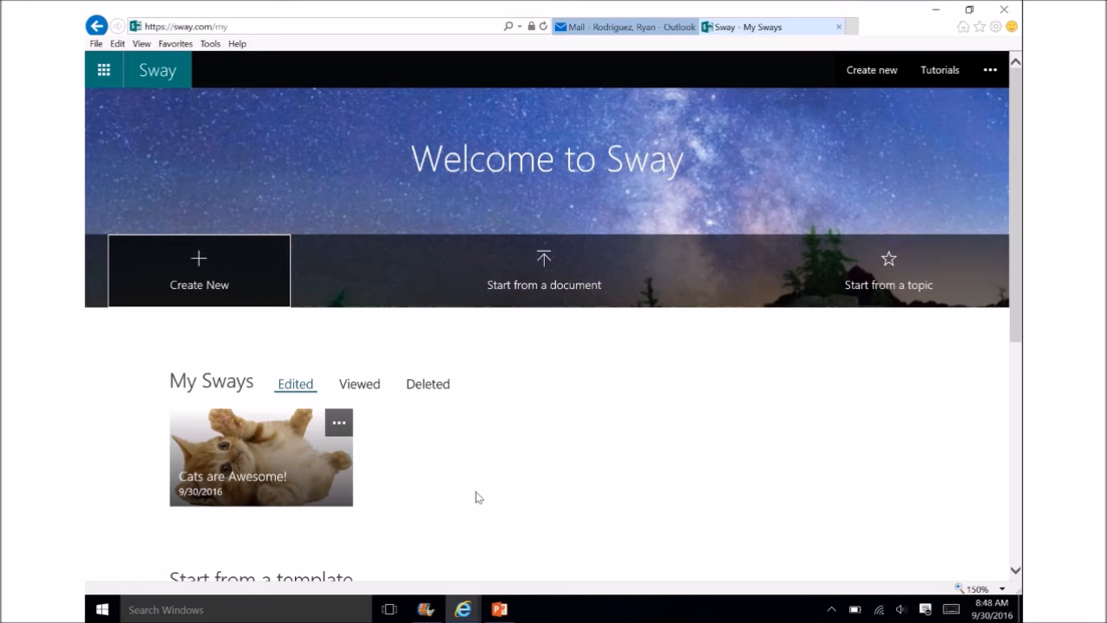
Close the Sway page to return to Outlook and open the account options containing the sign-out command
{"action": "left_click", "coordinate": [840, 29]}
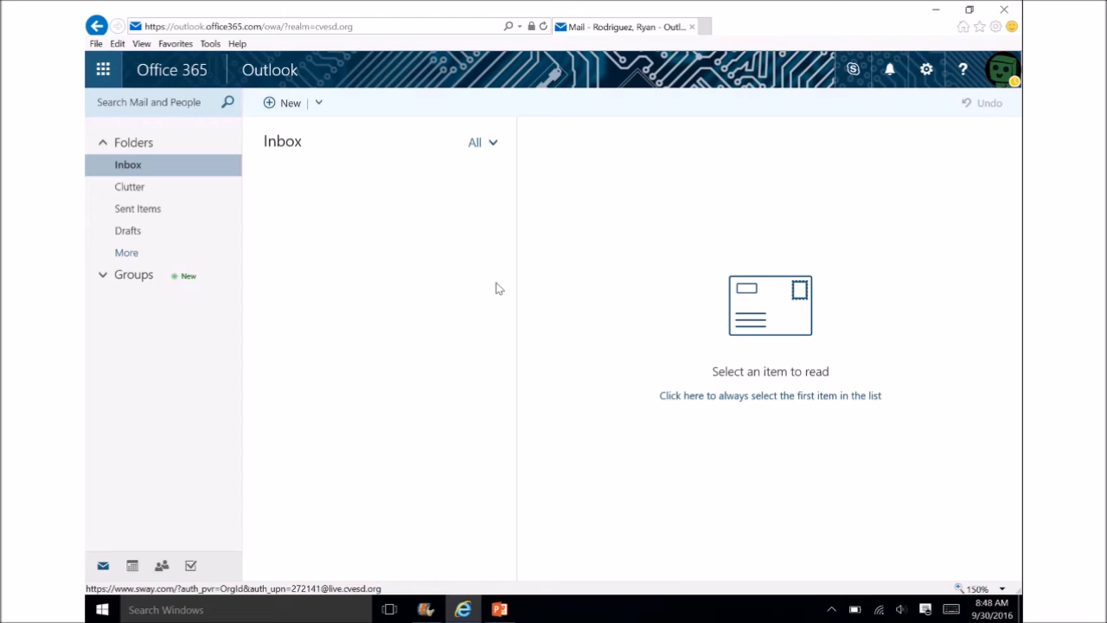
{"action": "left_click", "coordinate": [1012, 76]}
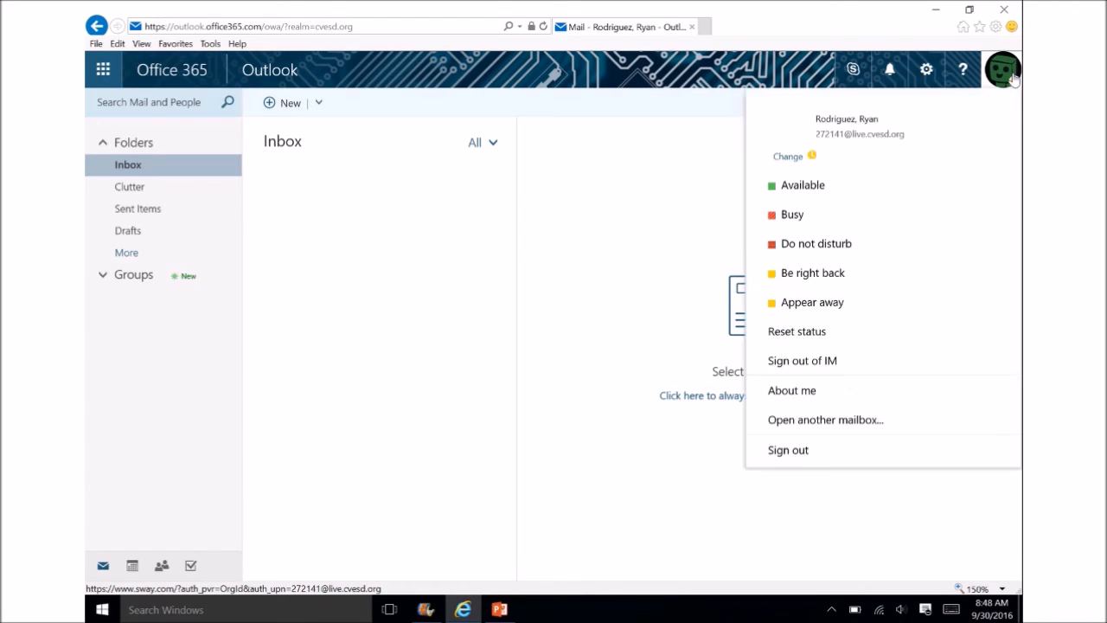